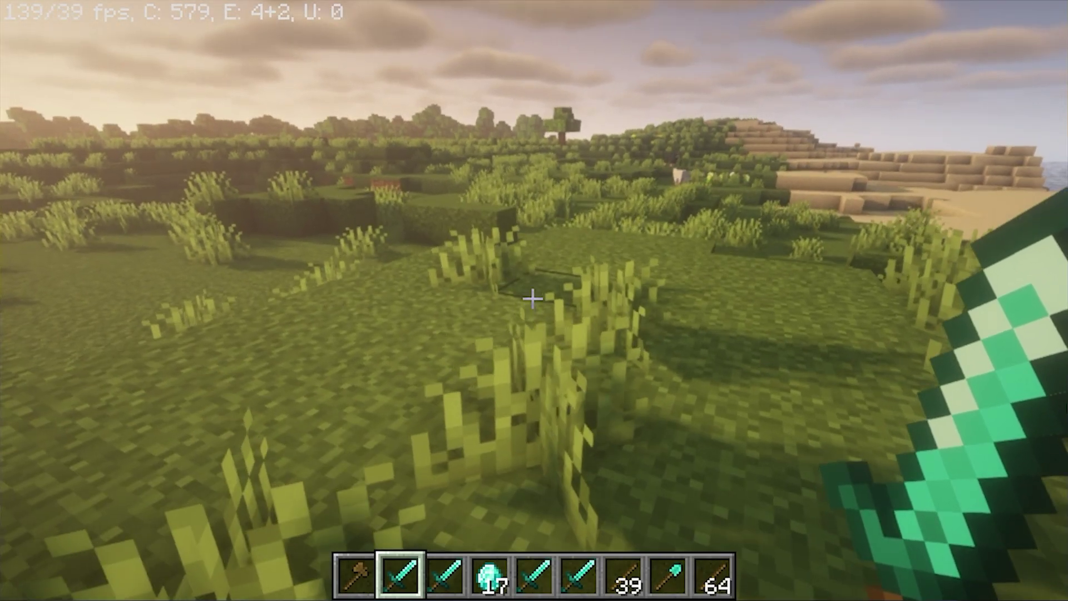
# Set the Minecraft world's time to day with the command /time set day and walk forward across the grassland.
pyautogui.press('/')
pyautogui.write('time set day')
pyautogui.press('Return')
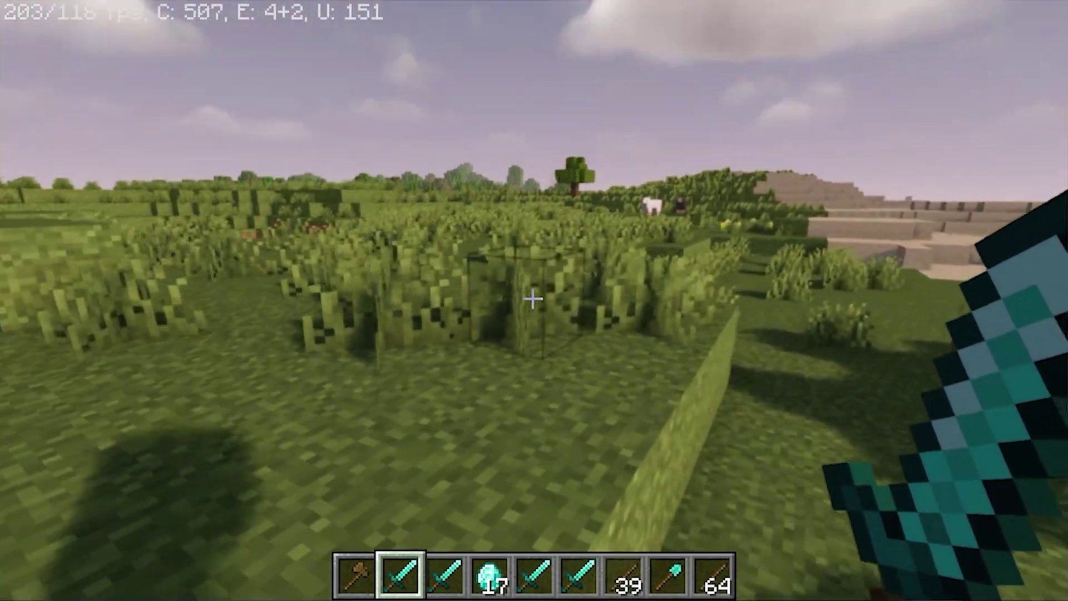
pyautogui.press('w')
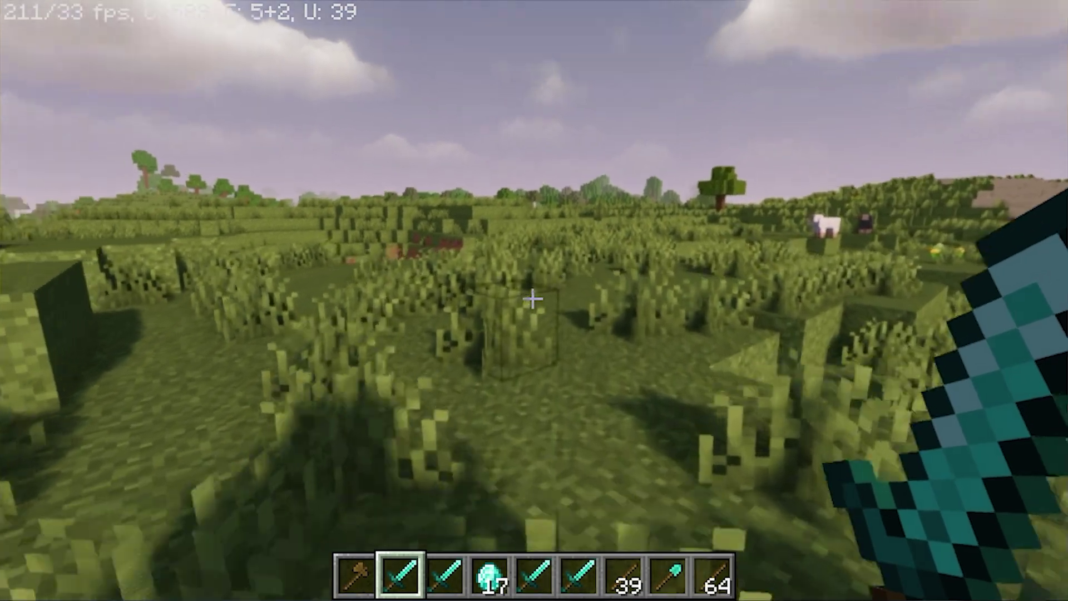
pyautogui.press('w')
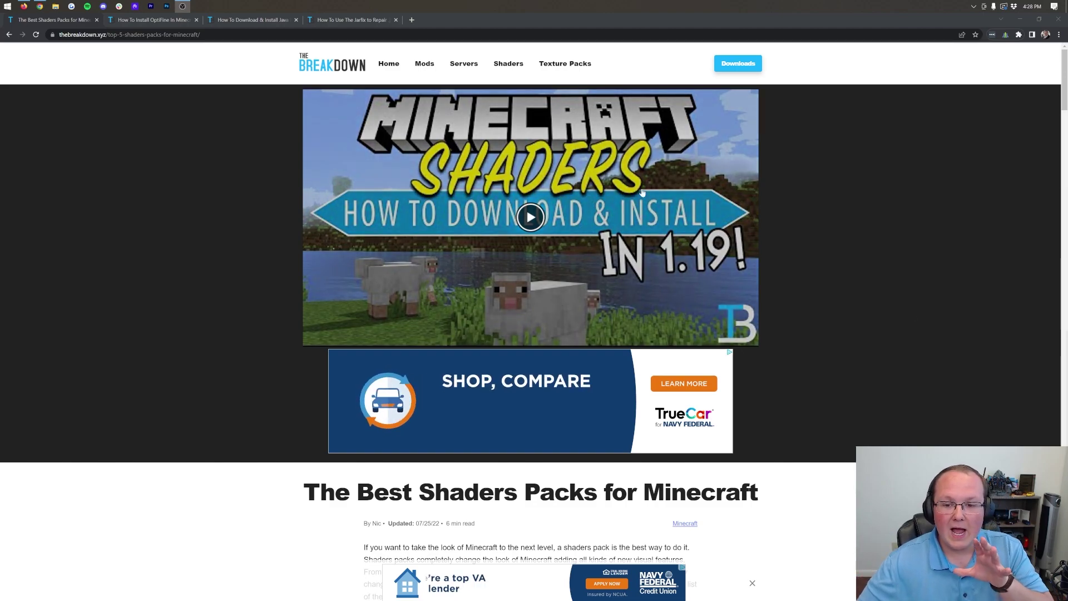
# Look through the shader packs article from the list of covered packs through Continuum, Sildur's Vibrant, Chocapic13's and BSL Shaders.
pyautogui.scroll(-2, 866, 201)
pyautogui.scroll(1, 862, 198)
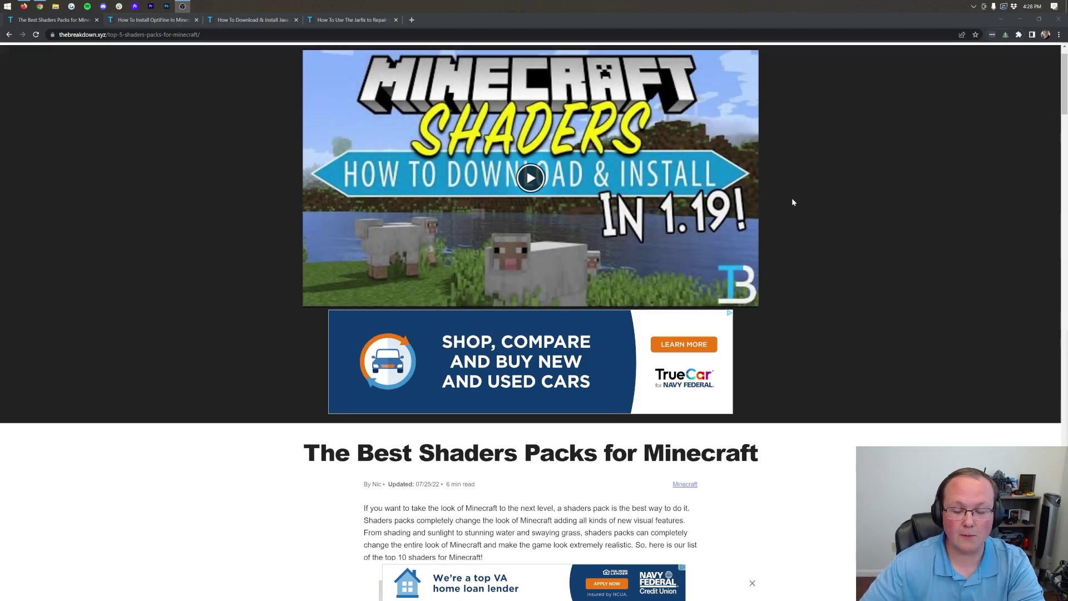
pyautogui.scroll(-10, 793, 200)
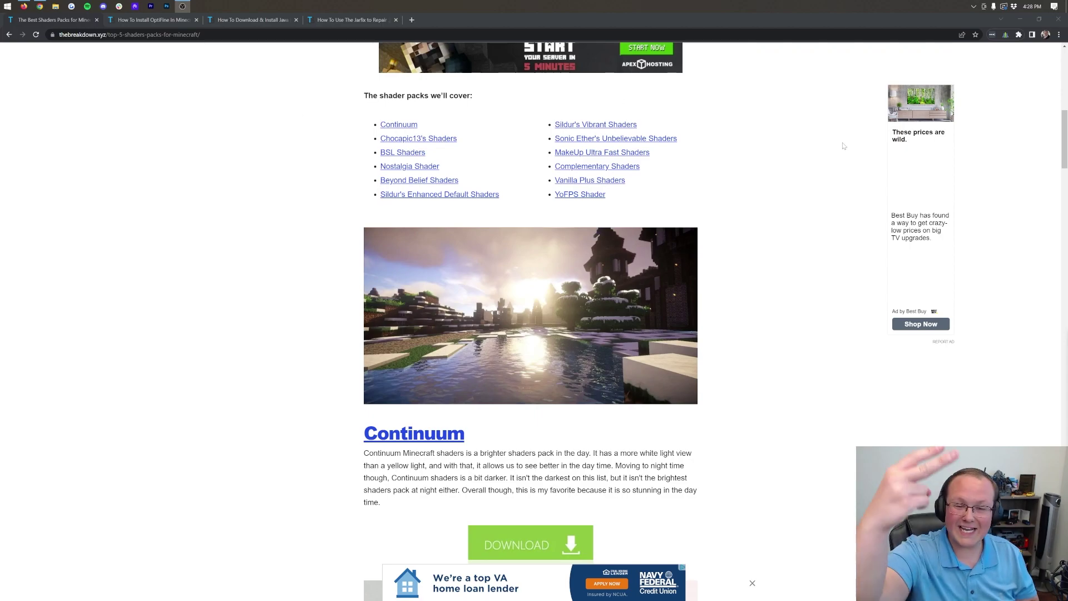
pyautogui.scroll(4, 842, 146)
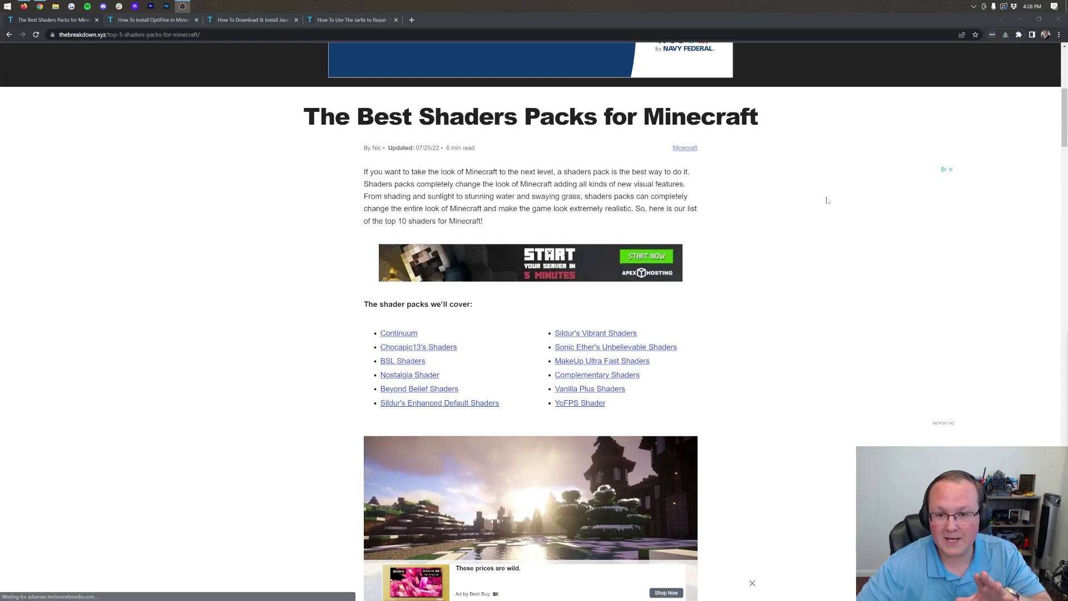
pyautogui.scroll(-3, 801, 203)
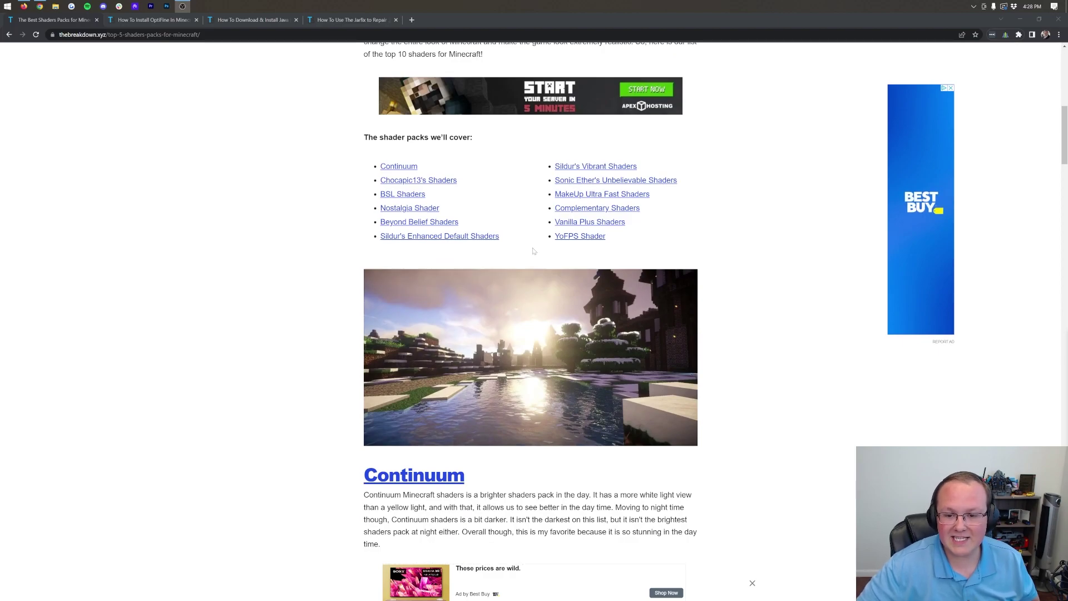
pyautogui.scroll(-9, 637, 252)
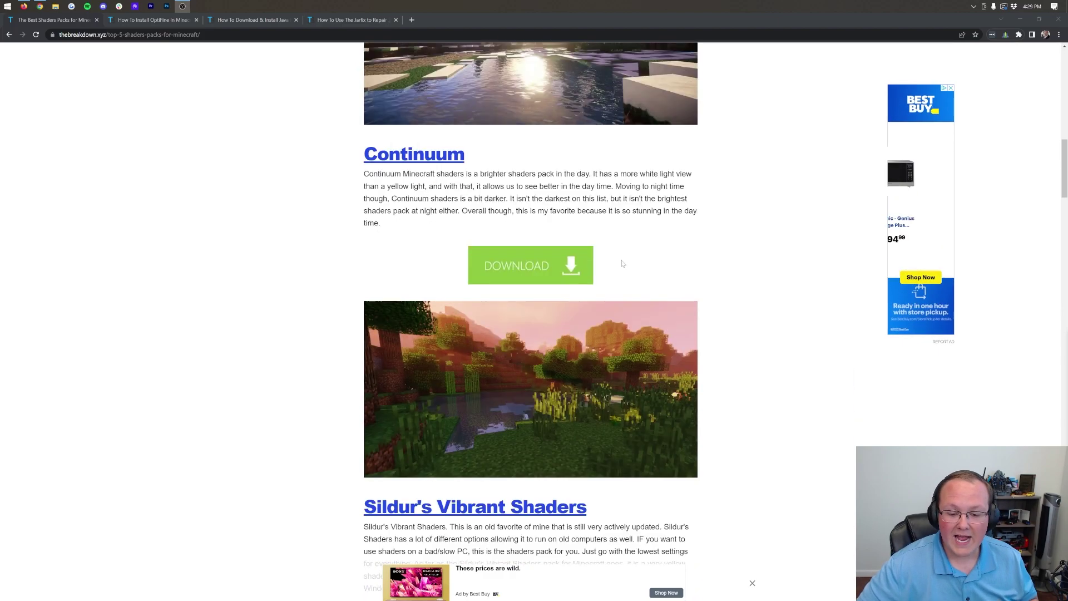
pyautogui.scroll(-15, 622, 263)
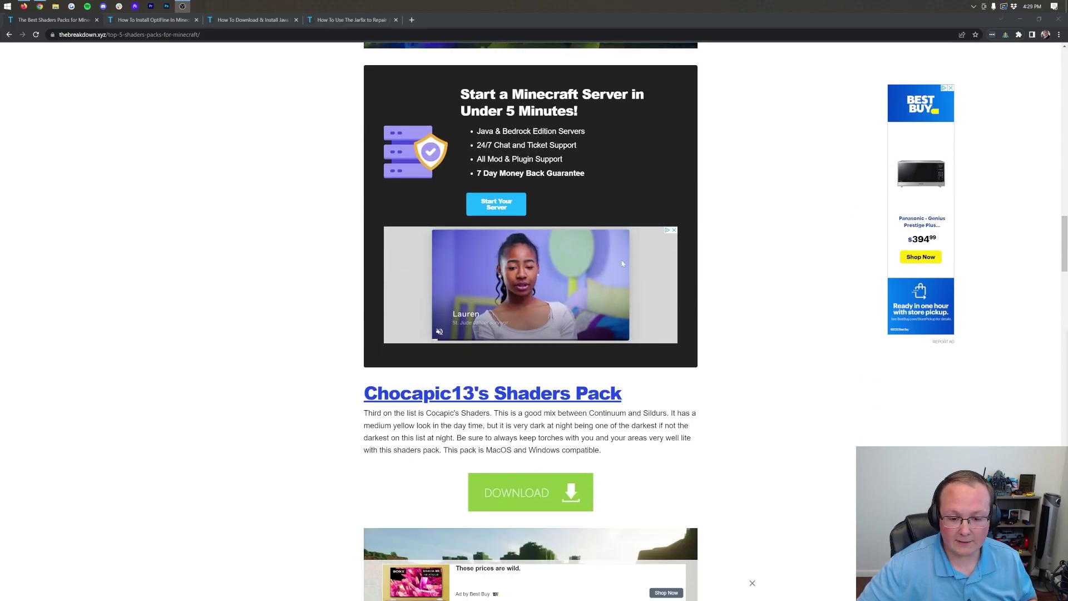
pyautogui.scroll(-12, 621, 259)
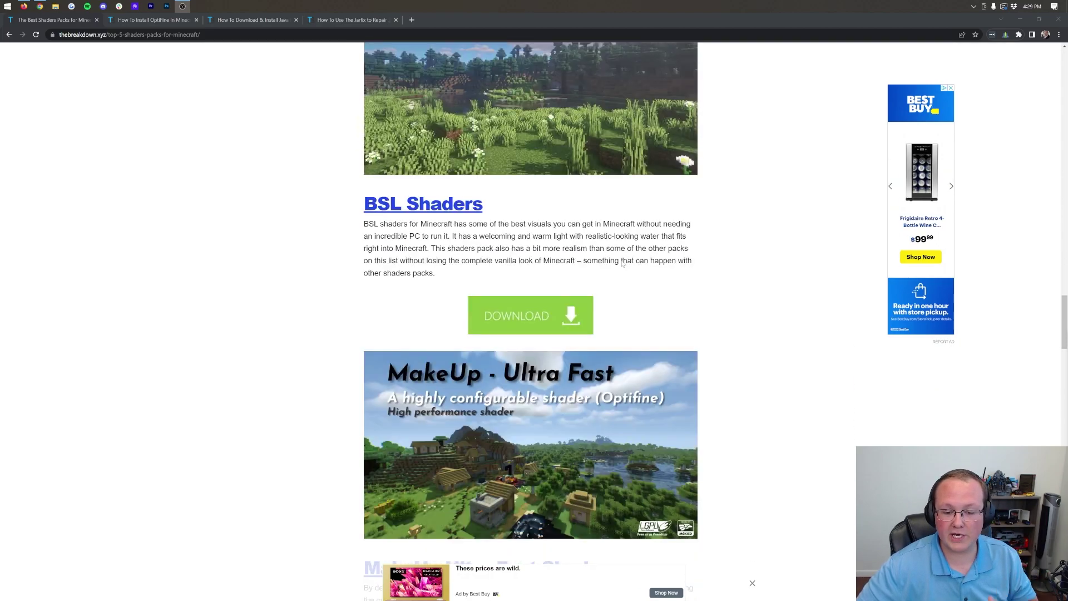
# Open the BSL Shaders download link from the shader packs article in a new browser tab.
pyautogui.scroll(2, 578, 271)
pyautogui.rightClick(526, 427)
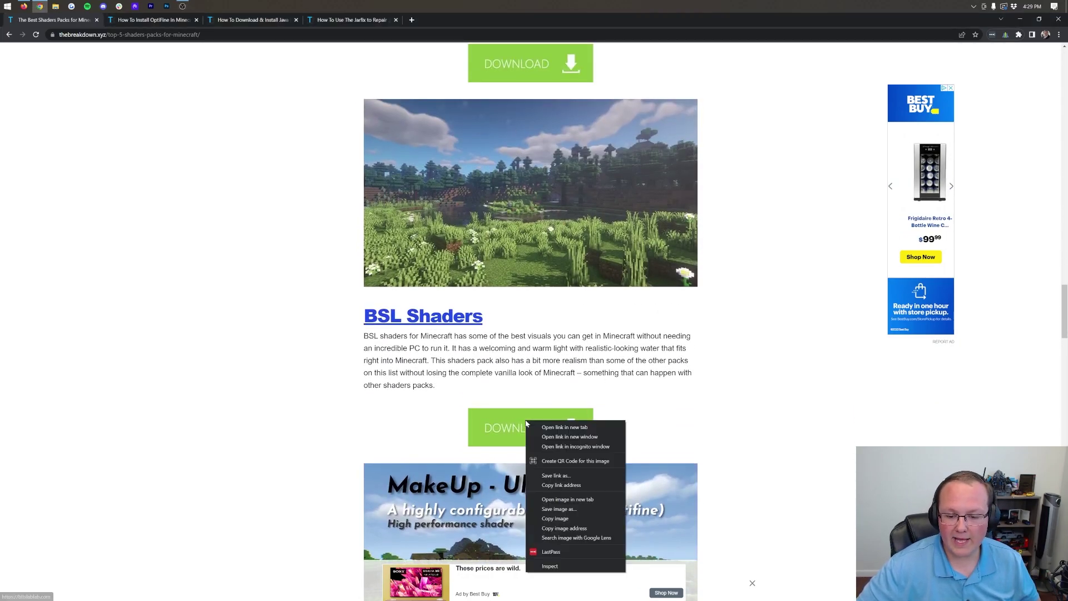
pyautogui.click(551, 427)
# Open the MakeUp Ultra Fast Shaders download link from the article in a new browser tab.
pyautogui.scroll(-4, 549, 386)
pyautogui.scroll(-4, 549, 385)
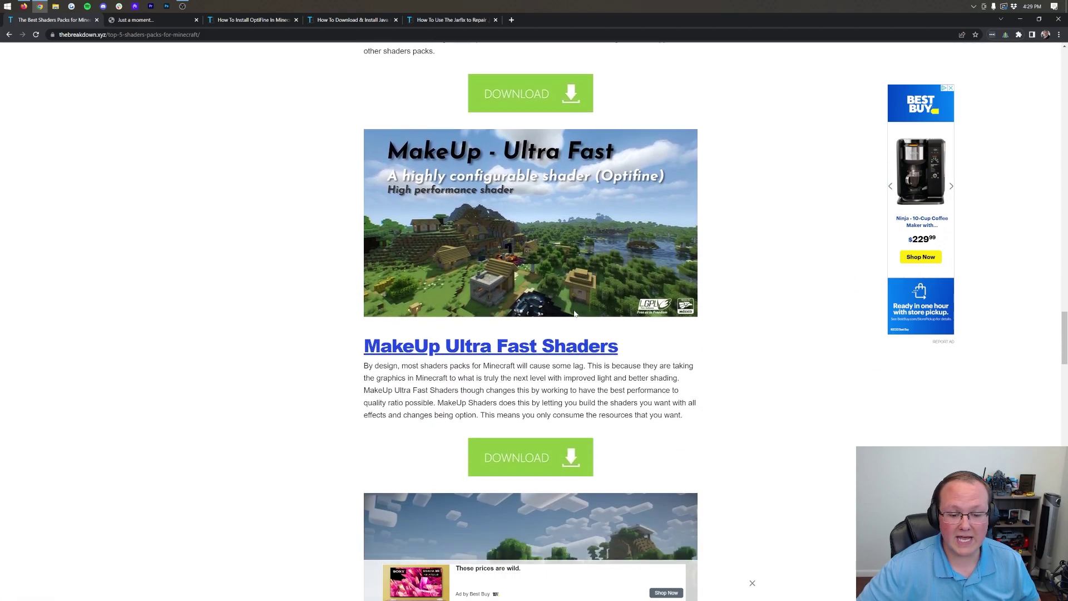
pyautogui.scroll(2, 589, 278)
pyautogui.scroll(-2, 608, 236)
pyautogui.scroll(1, 608, 236)
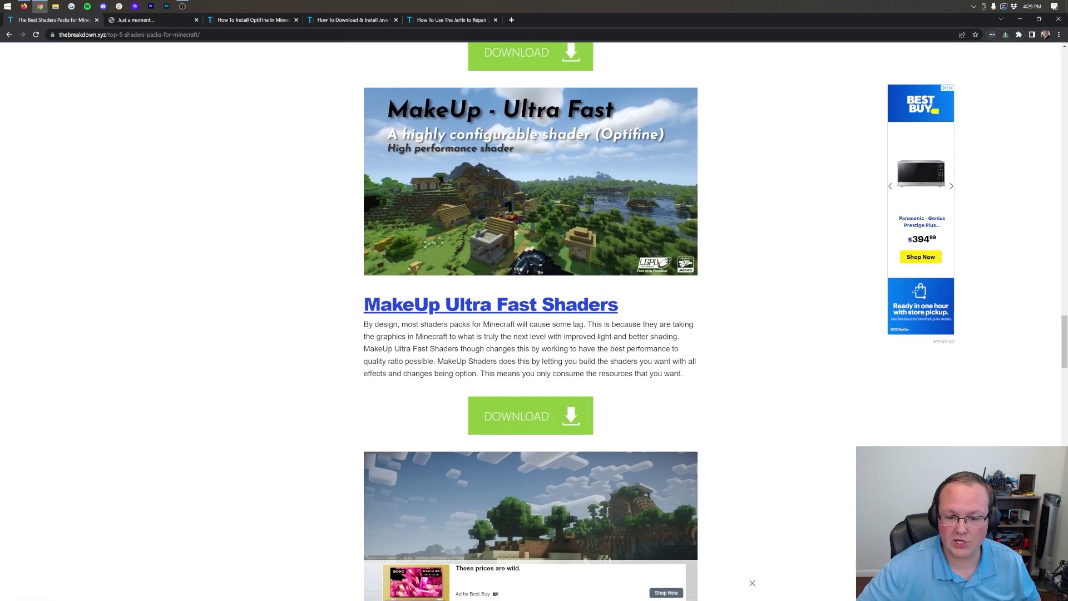
pyautogui.rightClick(500, 419)
pyautogui.click(523, 423)
# Open the Vanilla Plus Shaders download link from the article in a new browser tab.
pyautogui.scroll(-8, 523, 422)
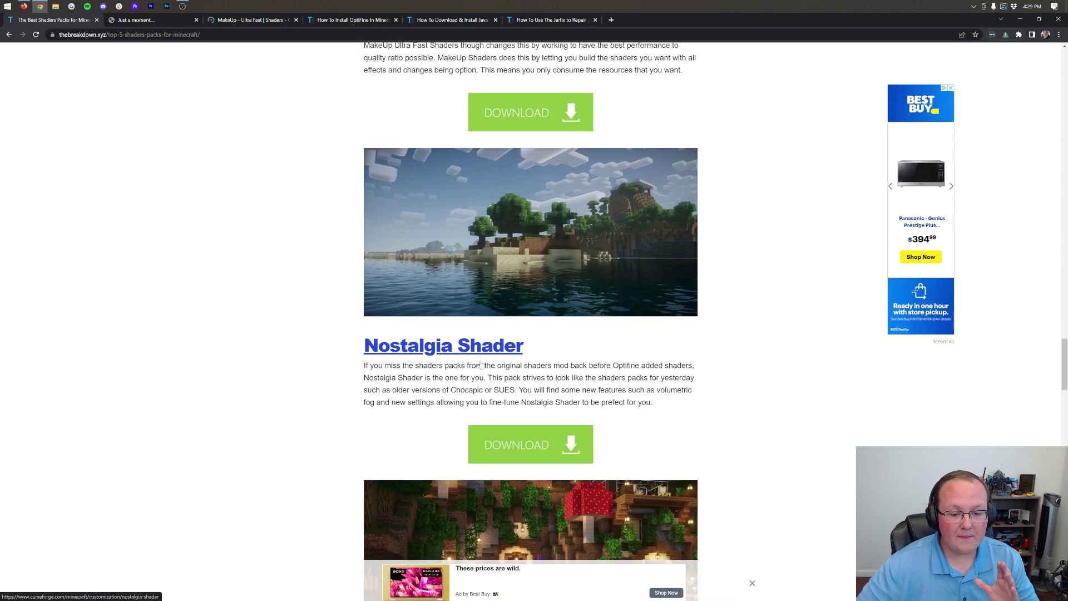
pyautogui.scroll(-10, 514, 205)
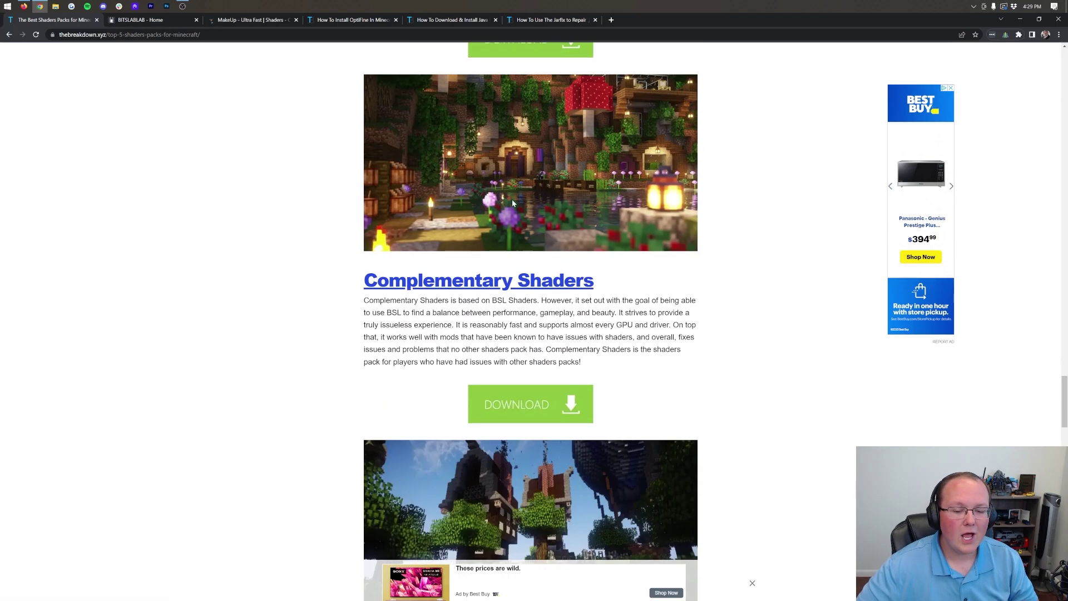
pyautogui.scroll(-10, 515, 207)
pyautogui.scroll(2, 515, 206)
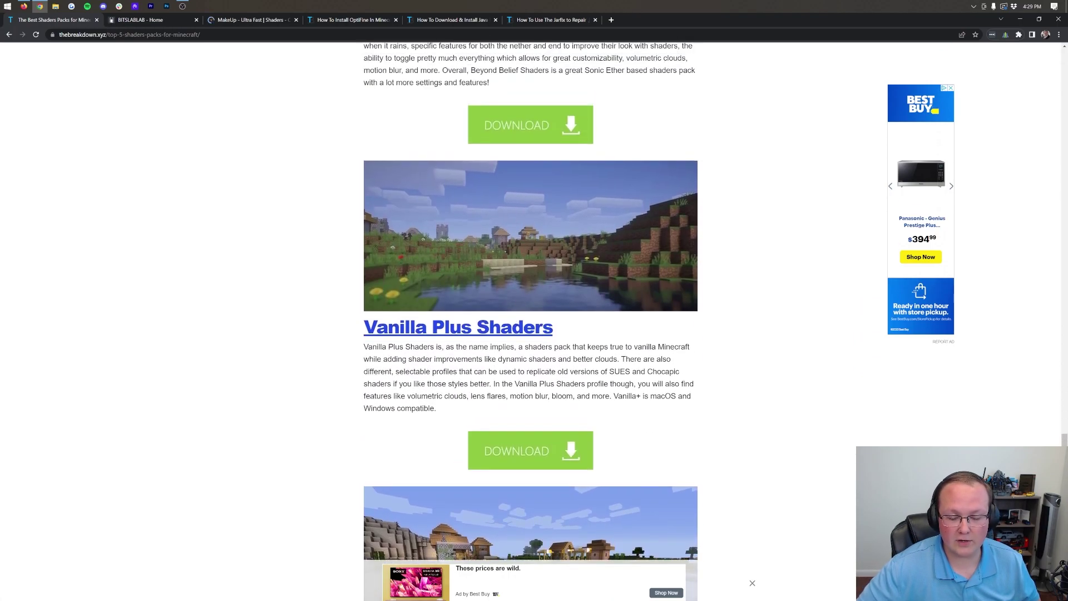
pyautogui.rightClick(556, 447)
pyautogui.click(584, 451)
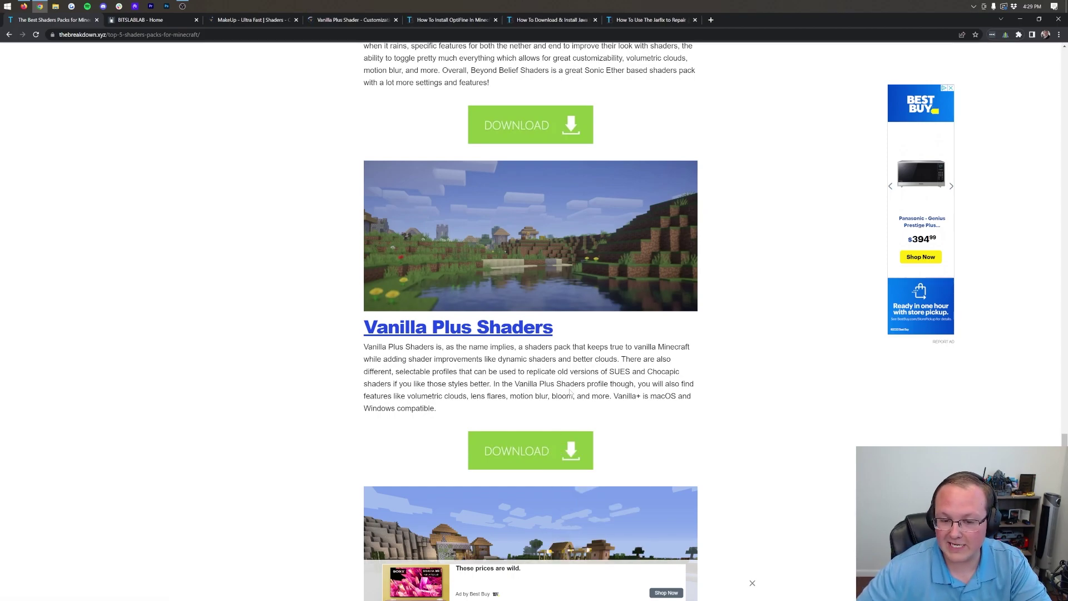
# Go to the BSL Shaders page on the bitslablab site and start the BSL v8.1.03 download.
pyautogui.scroll(-13, 570, 392)
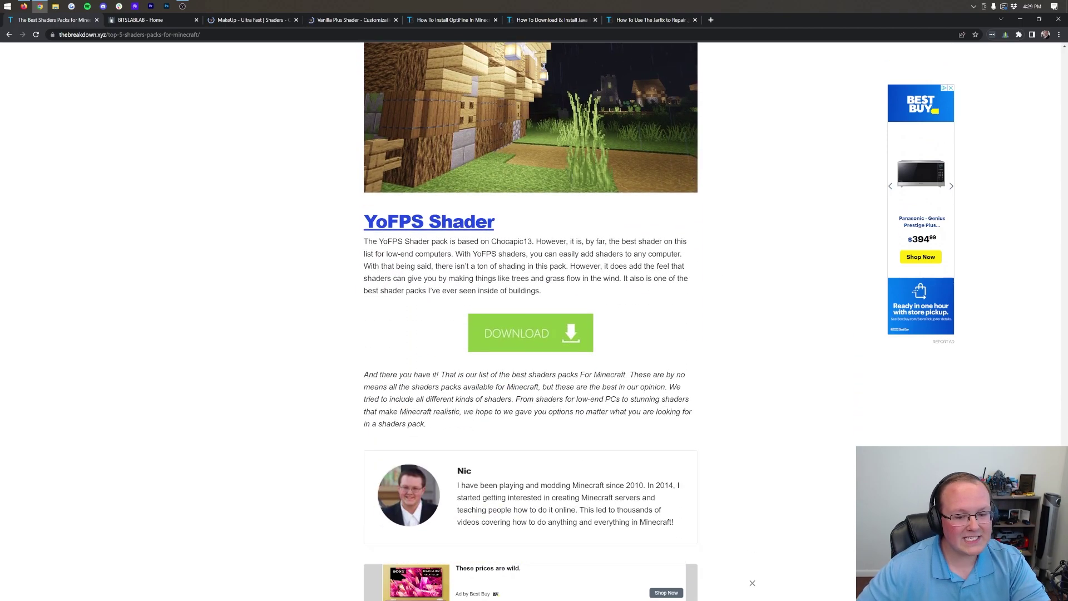
pyautogui.scroll(2, 437, 281)
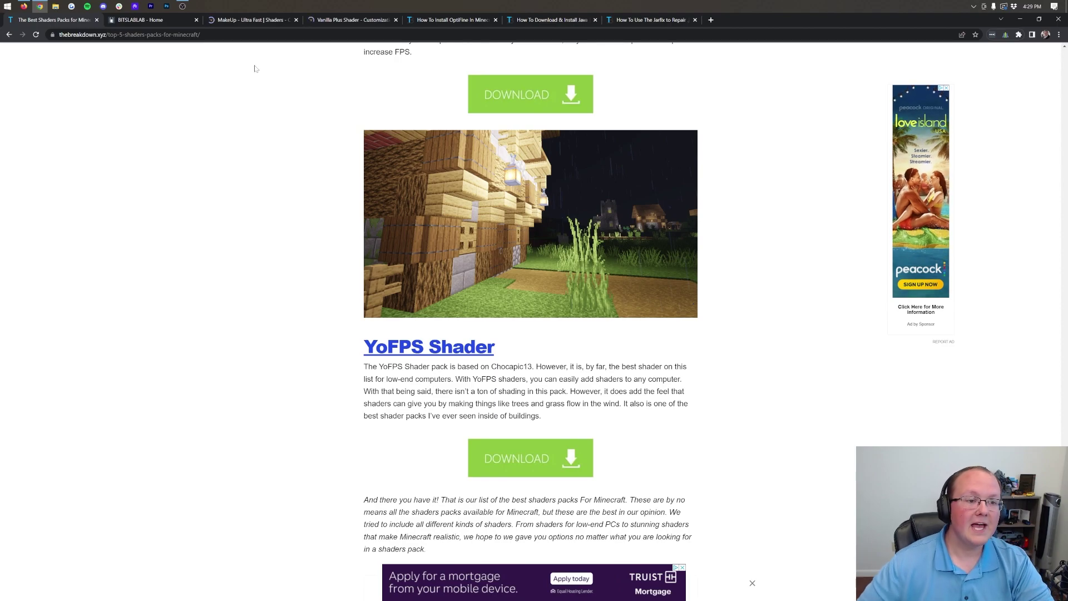
pyautogui.click(165, 26)
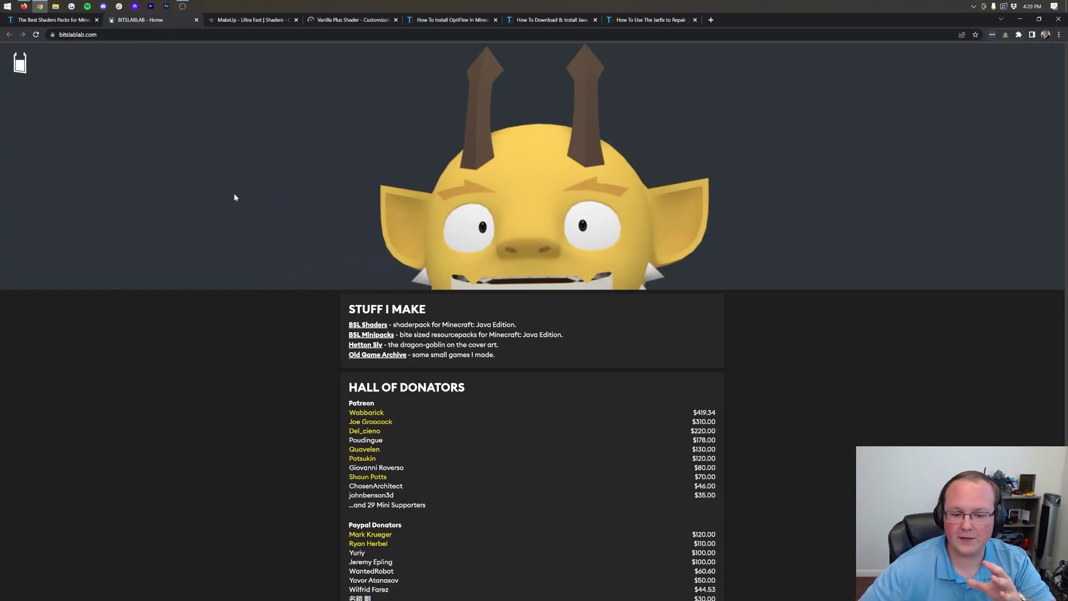
pyautogui.click(376, 326)
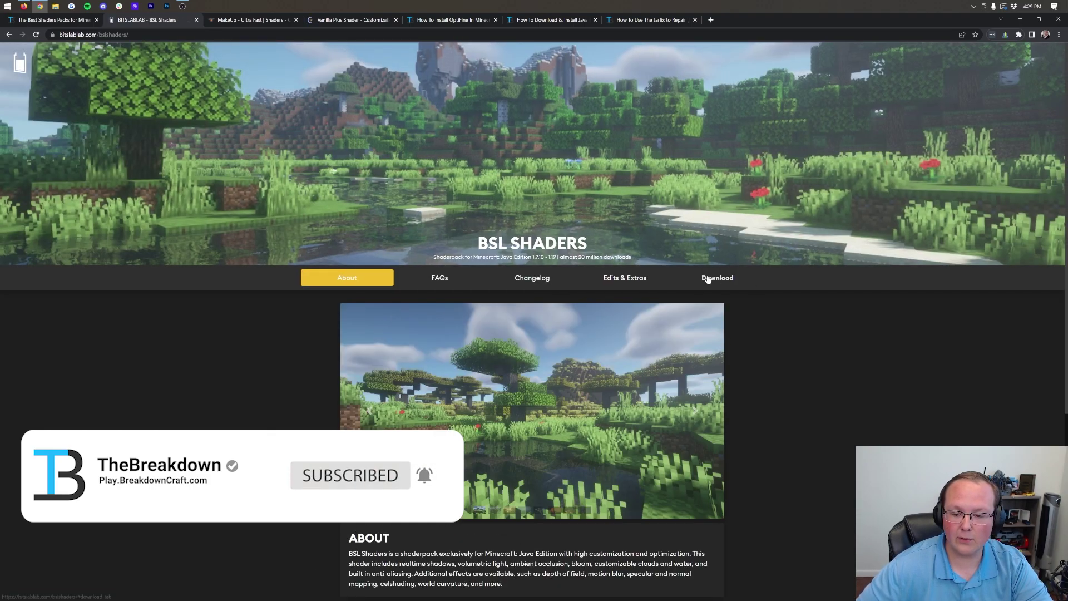
pyautogui.click(708, 278)
pyautogui.scroll(-5, 587, 356)
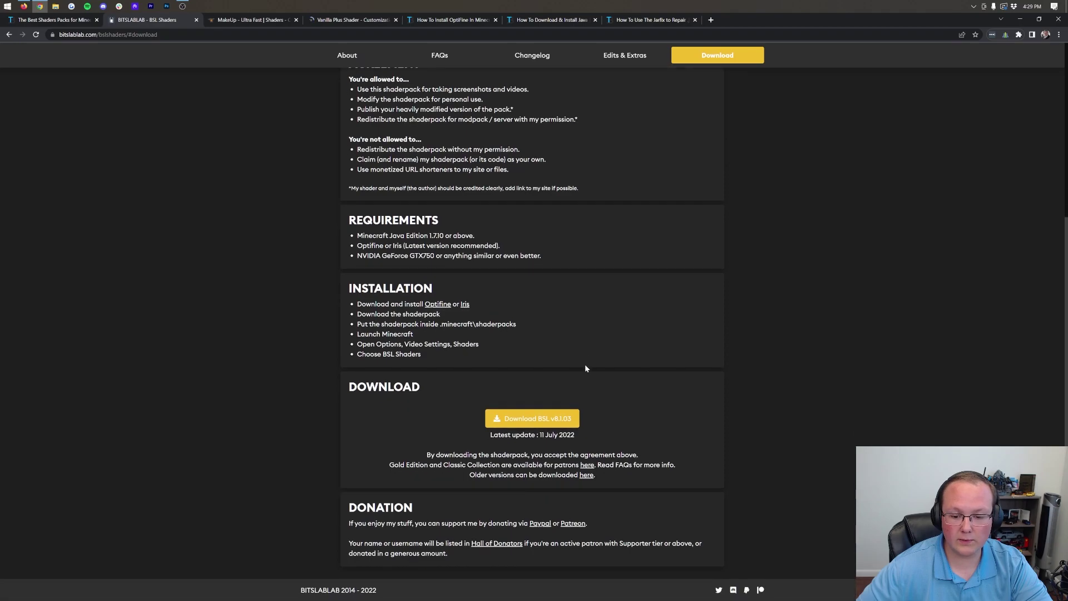
pyautogui.click(581, 413)
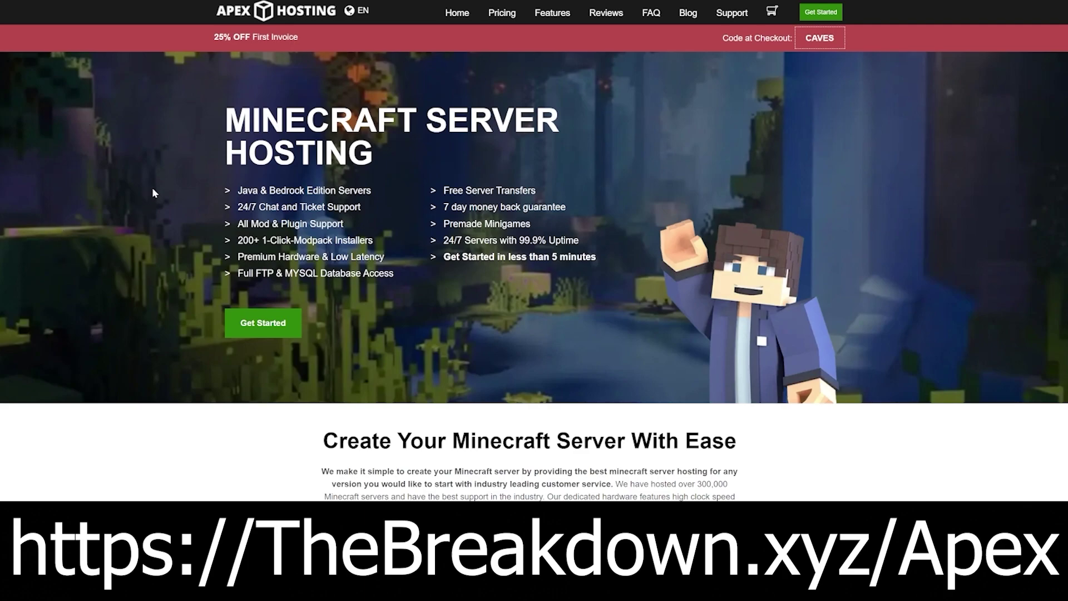
# Review the Apex Hosting page's features, including hardware and latency, setup time, DDoS protection and 24/7 support.
pyautogui.moveTo(238, 212); pyautogui.dragTo(384, 257)
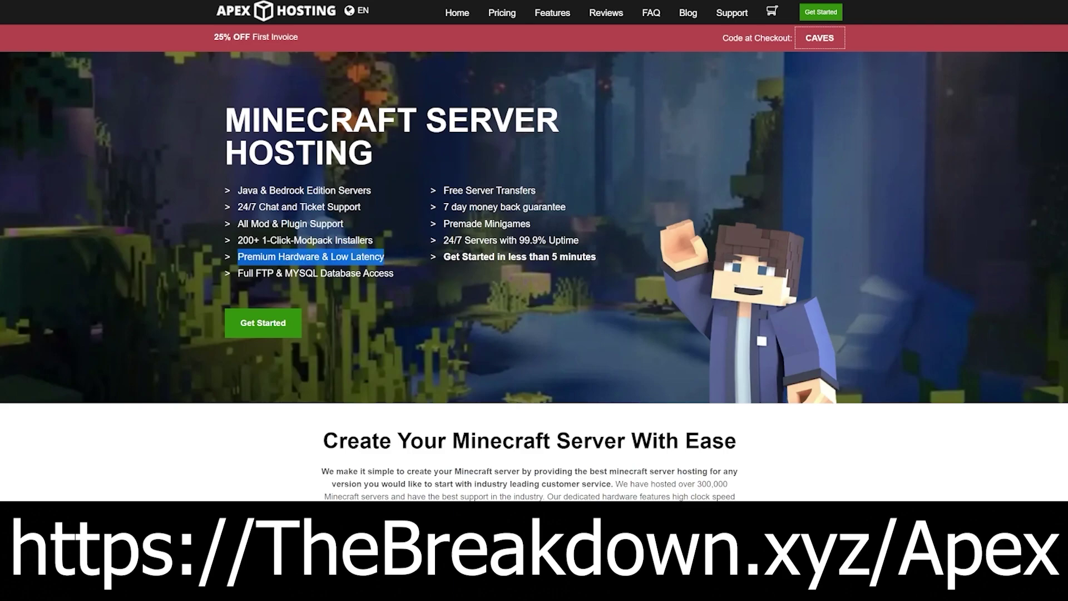
pyautogui.moveTo(444, 257); pyautogui.dragTo(478, 257)
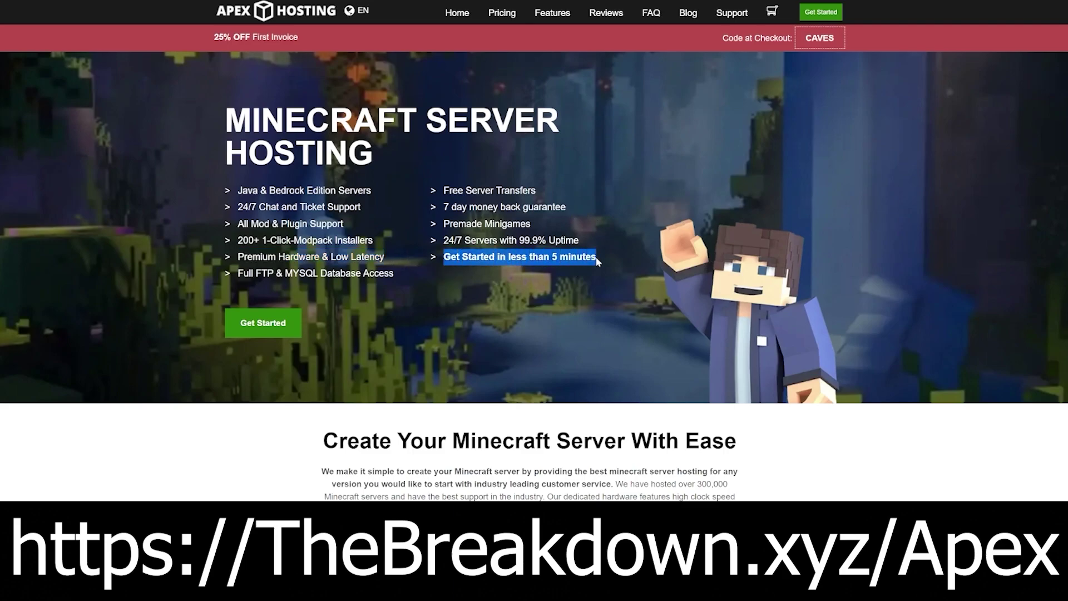
pyautogui.scroll(-6, 528, 316)
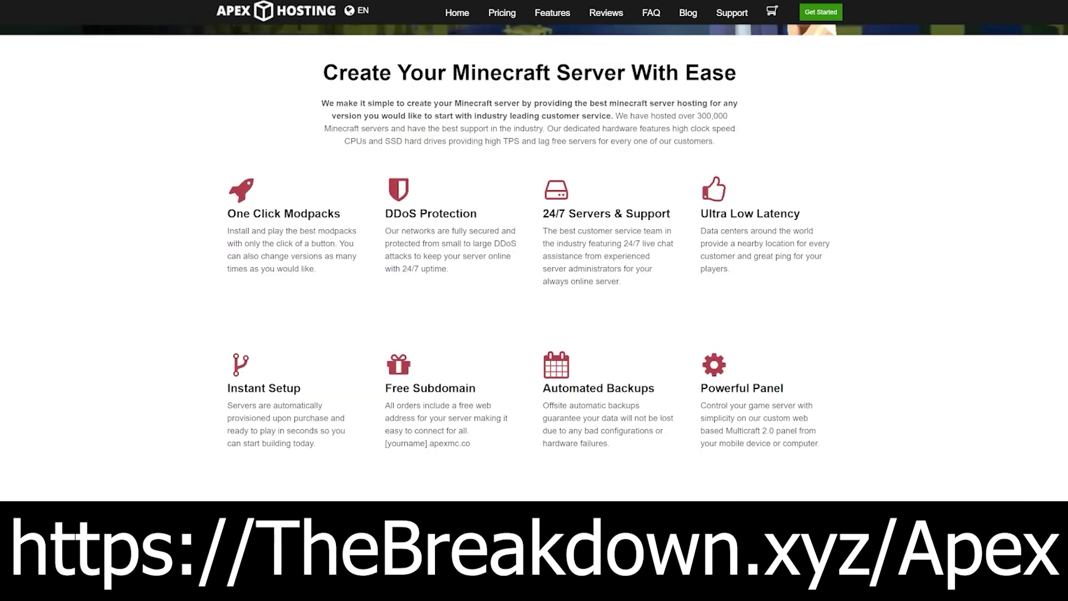
pyautogui.moveTo(385, 244); pyautogui.dragTo(409, 255)
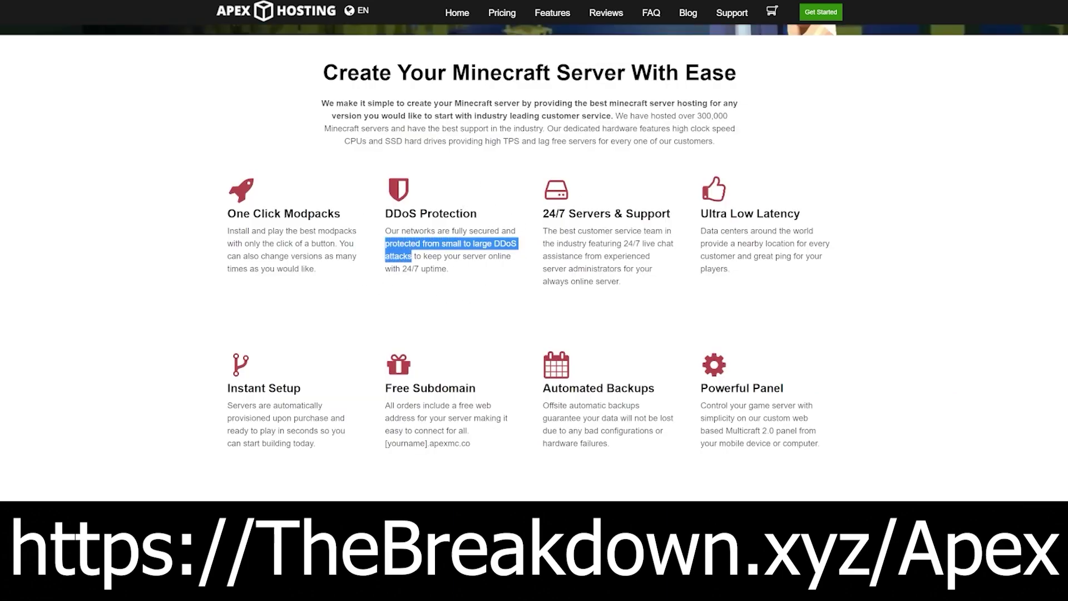
pyautogui.click(642, 313)
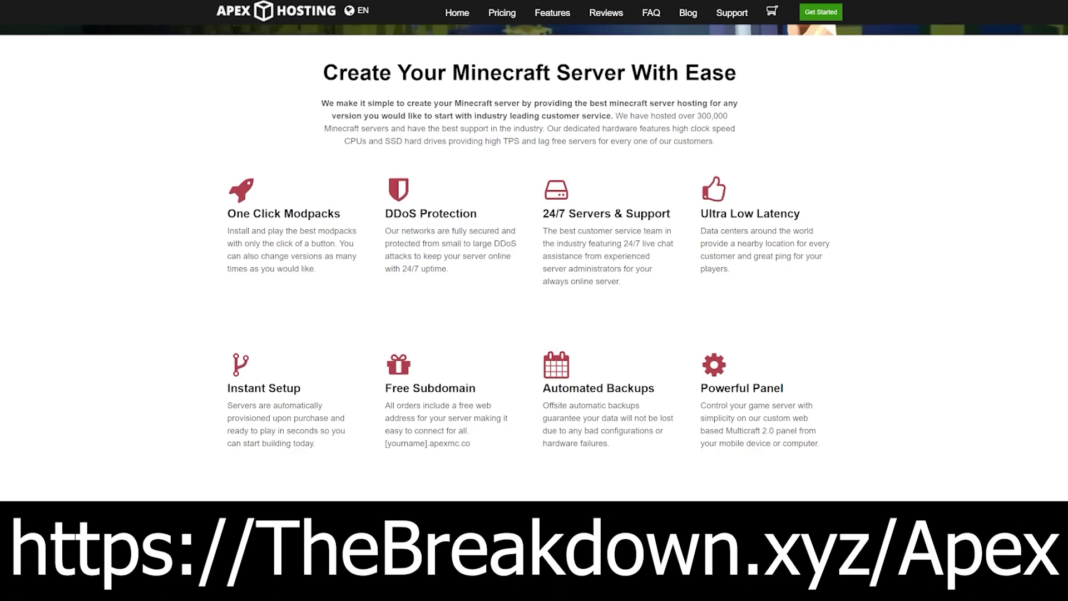
pyautogui.moveTo(638, 253); pyautogui.dragTo(569, 257)
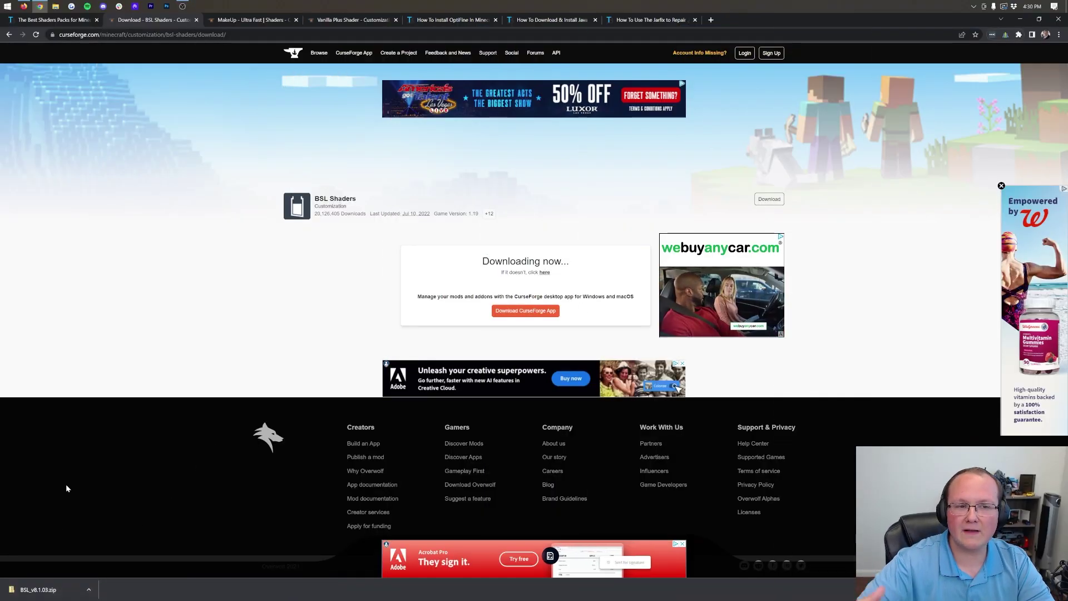
# Download the recent Minecraft 1.19 file of MakeUp - Ultra Fast Shaders from its CurseForge page.
pyautogui.click(232, 22)
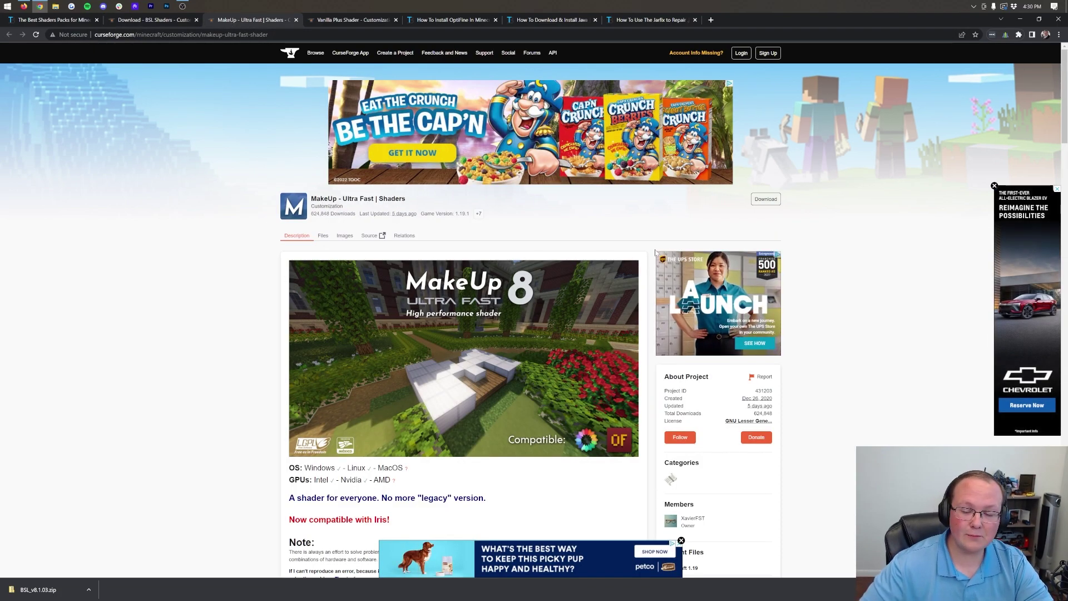
pyautogui.scroll(-5, 710, 224)
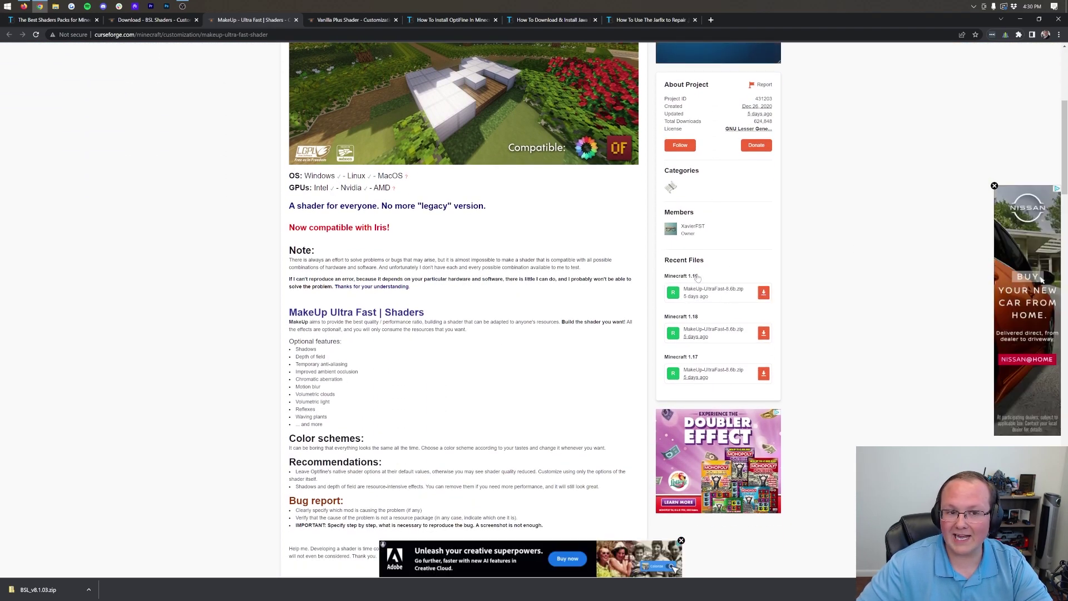
pyautogui.click(764, 293)
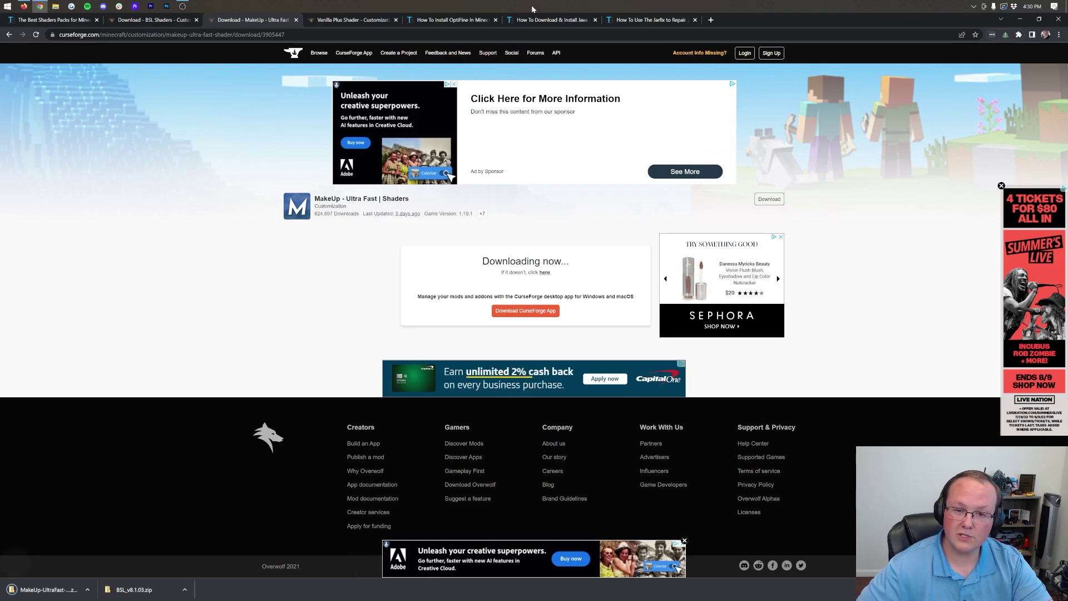
# Download the recent Minecraft 1.18 file of Vanilla Plus Shader from its CurseForge page.
pyautogui.click(363, 21)
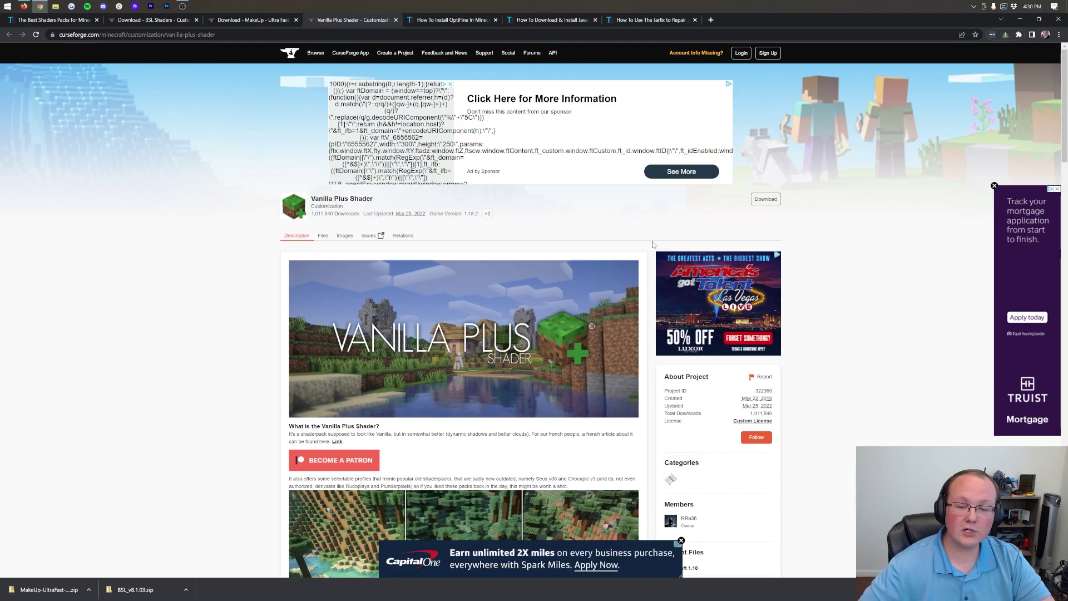
pyautogui.scroll(-6, 727, 210)
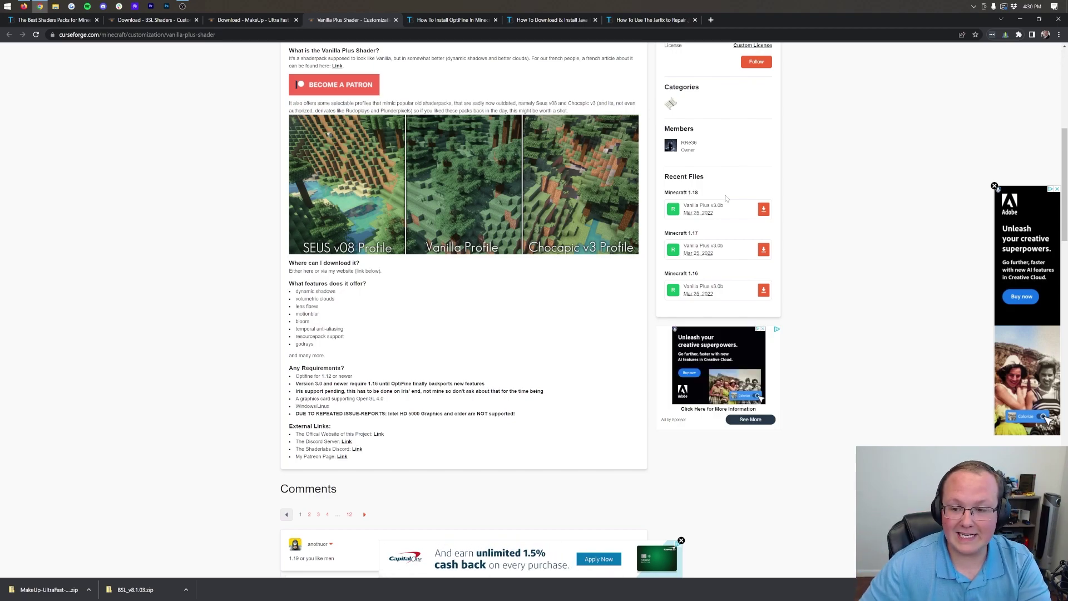
pyautogui.click(768, 211)
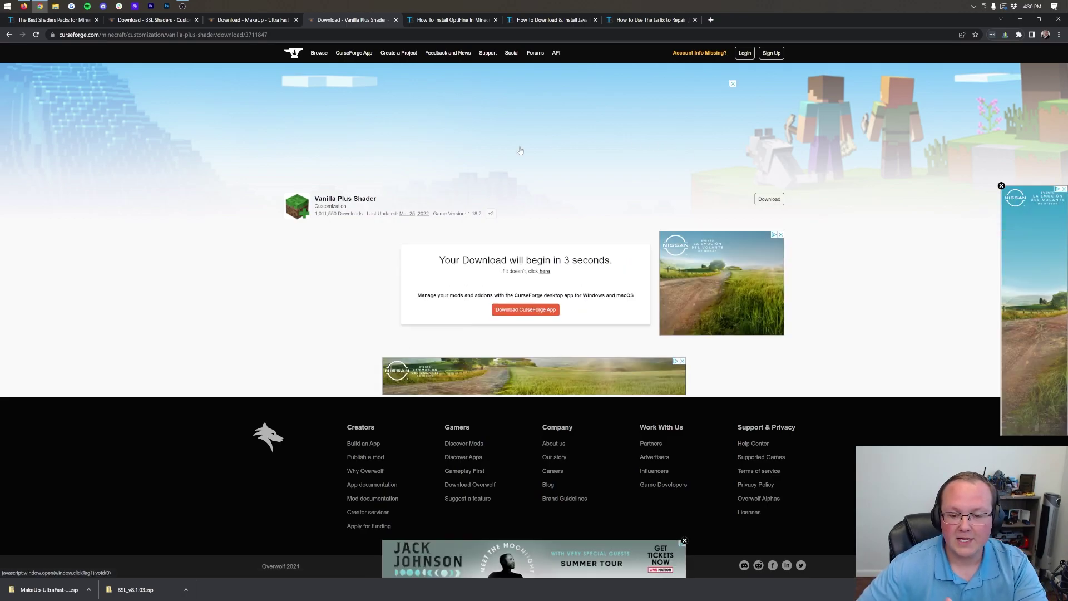
# Look over the guide on installing OptiFine in Minecraft and go from it to the official OptiFine downloads page.
pyautogui.click(449, 23)
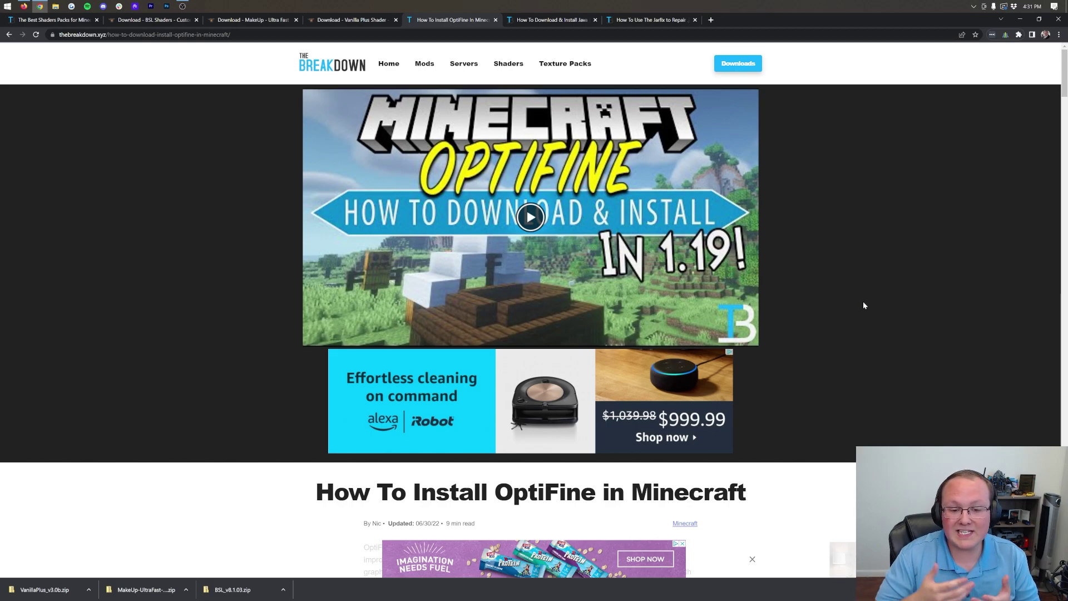
pyautogui.scroll(-3, 860, 302)
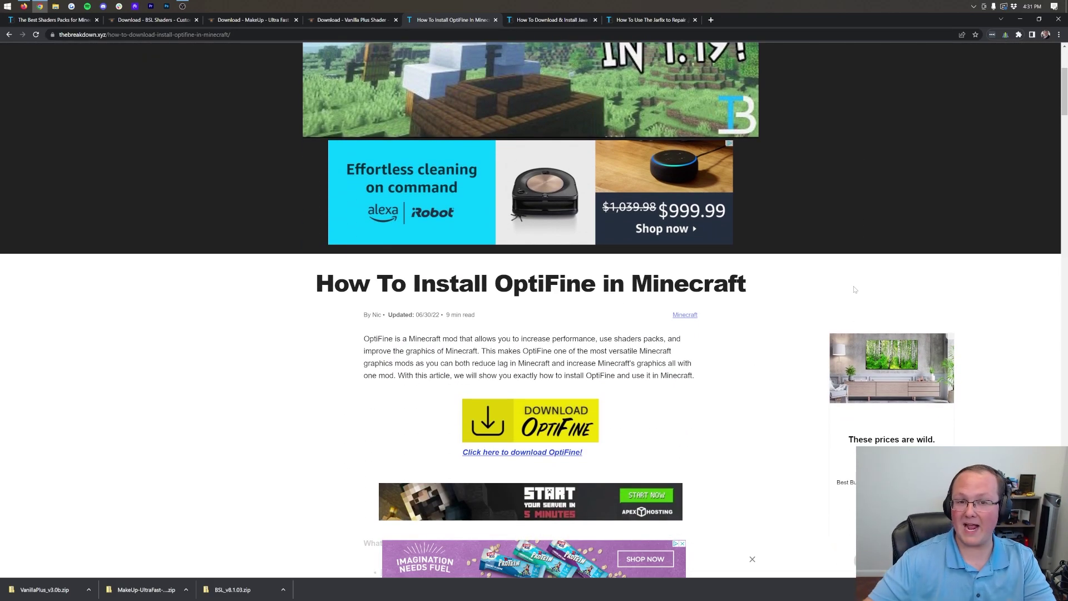
pyautogui.scroll(-5, 776, 278)
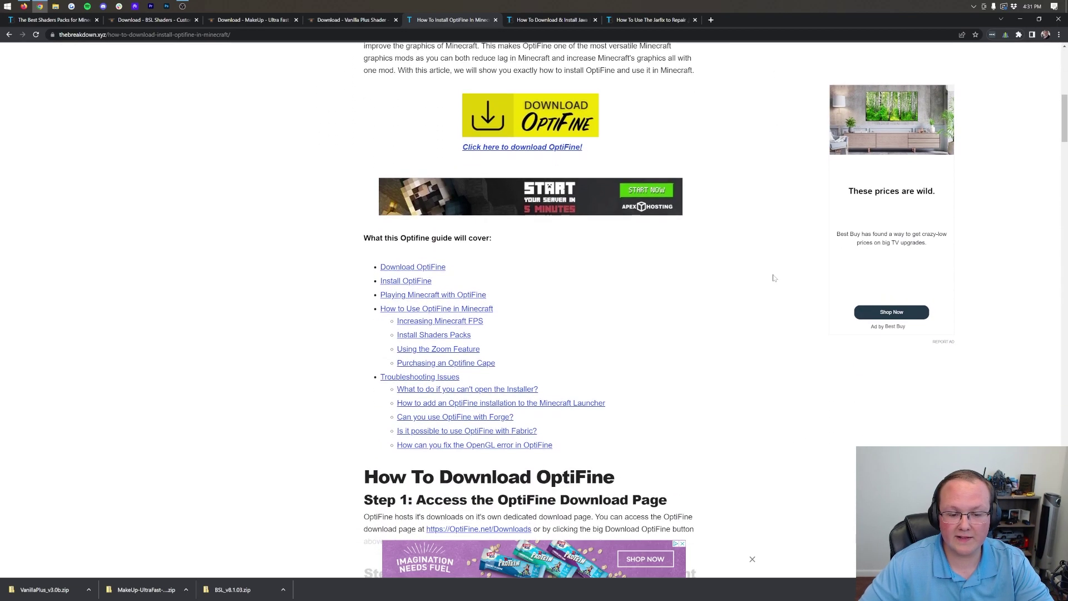
pyautogui.scroll(-1, 773, 278)
pyautogui.scroll(-1, 450, 223)
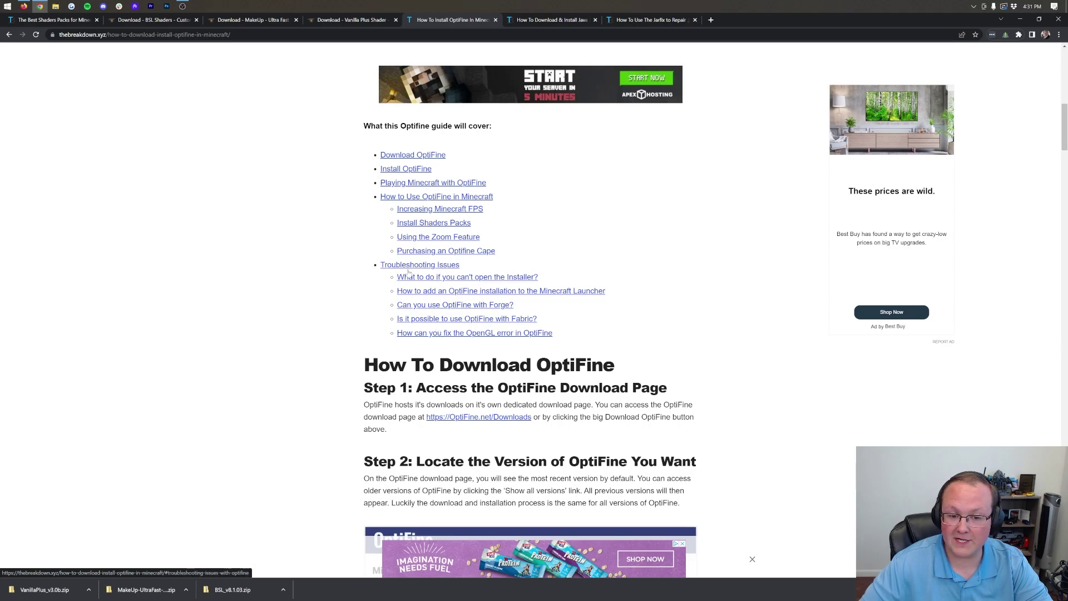
pyautogui.scroll(2, 196, 333)
pyautogui.scroll(3, 196, 334)
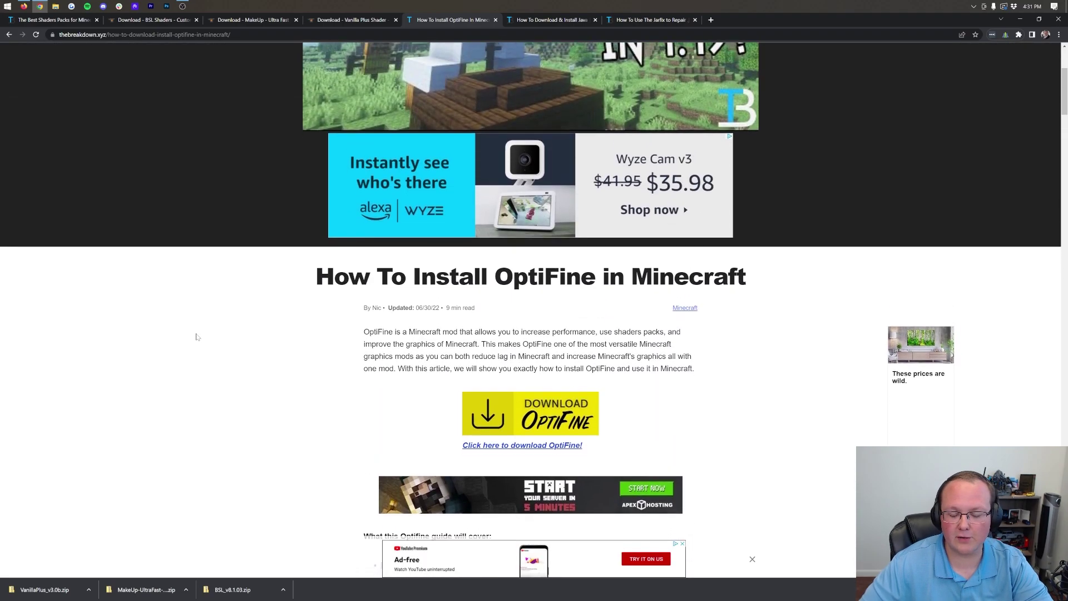
pyautogui.scroll(-2, 264, 238)
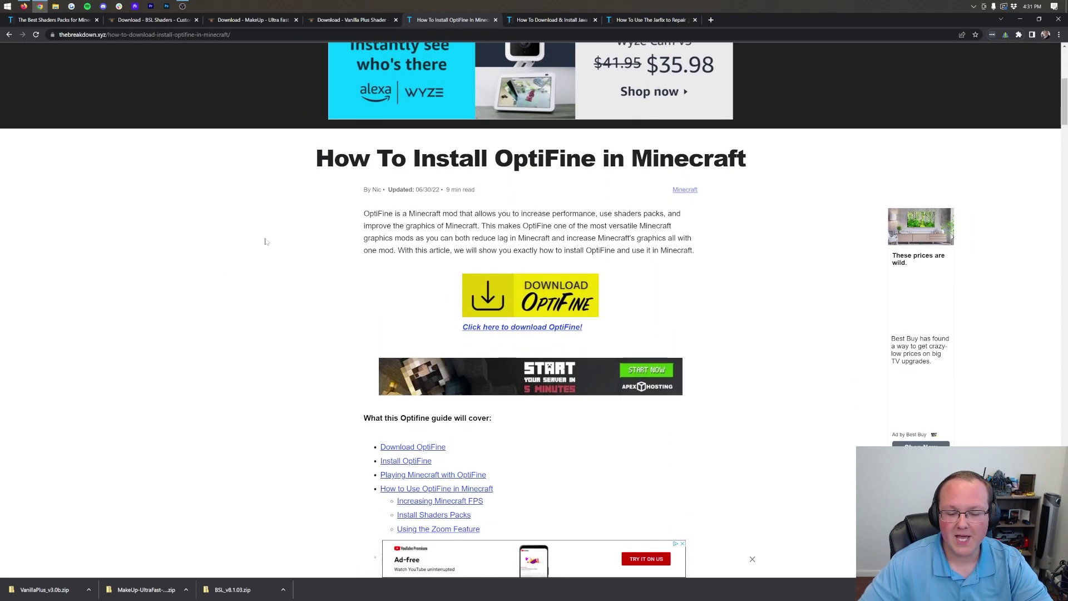
pyautogui.click(495, 307)
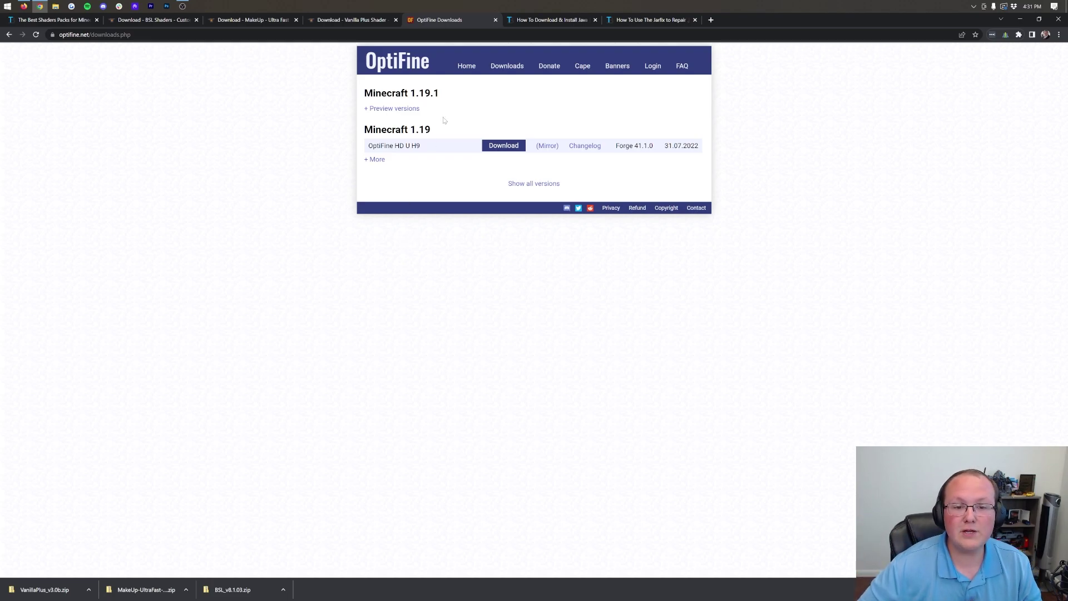
# Show the Minecraft 1.19.1 preview versions and download OptiFine HD U H9 pre1 through its mirror link.
pyautogui.moveTo(439, 93); pyautogui.dragTo(363, 93)
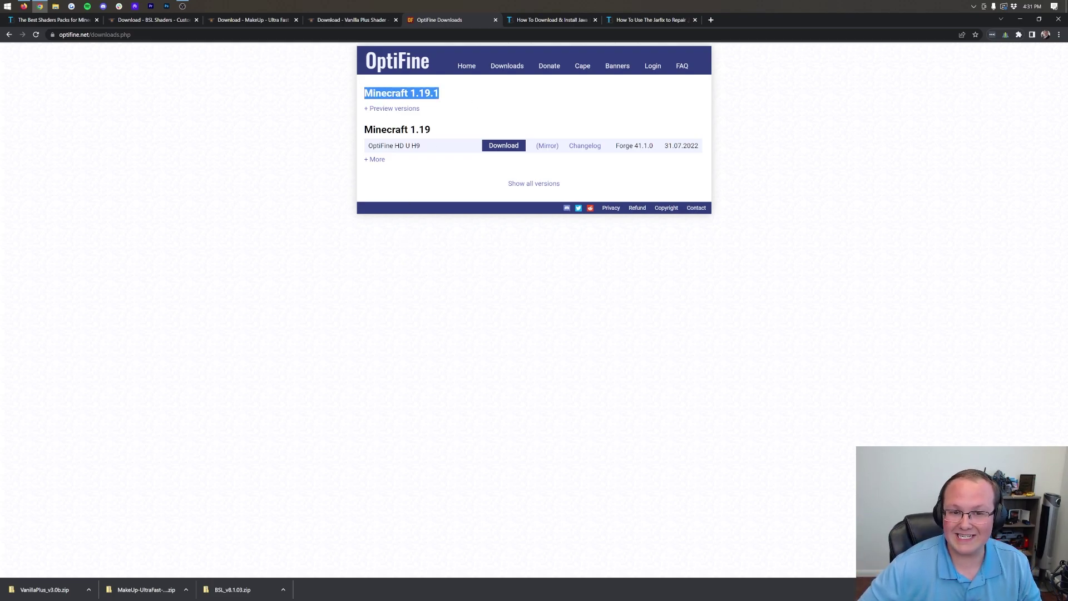
pyautogui.click(363, 93)
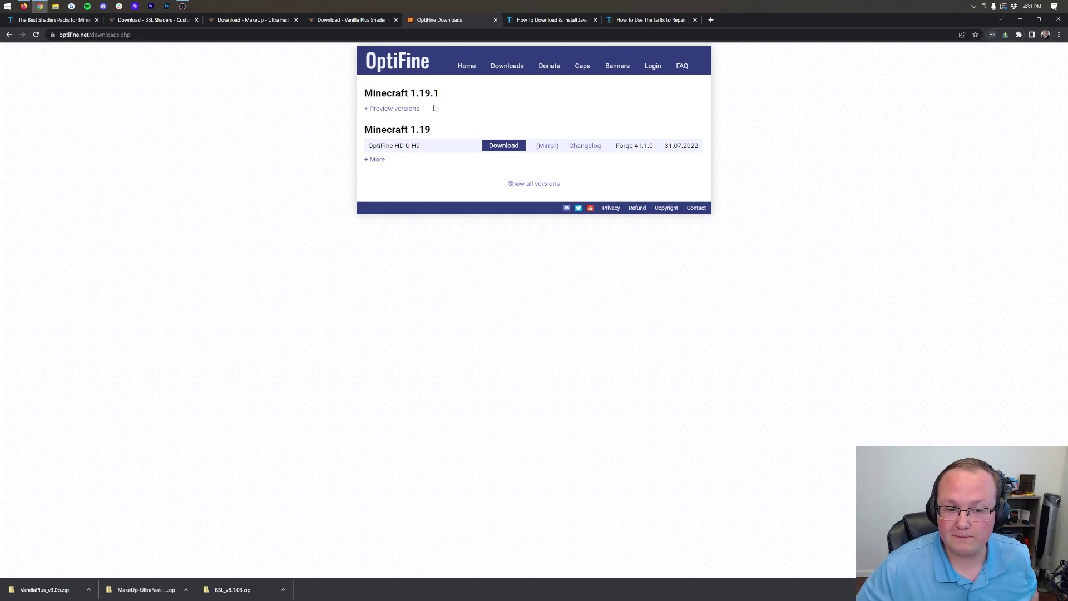
pyautogui.click(416, 109)
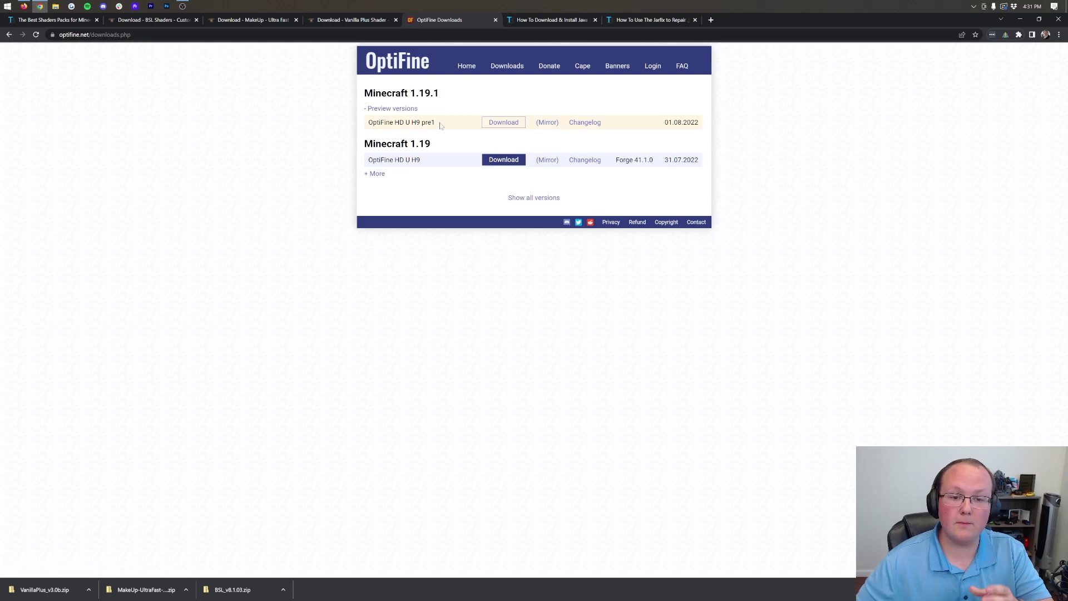
pyautogui.moveTo(440, 125); pyautogui.dragTo(367, 56)
pyautogui.click(432, 131)
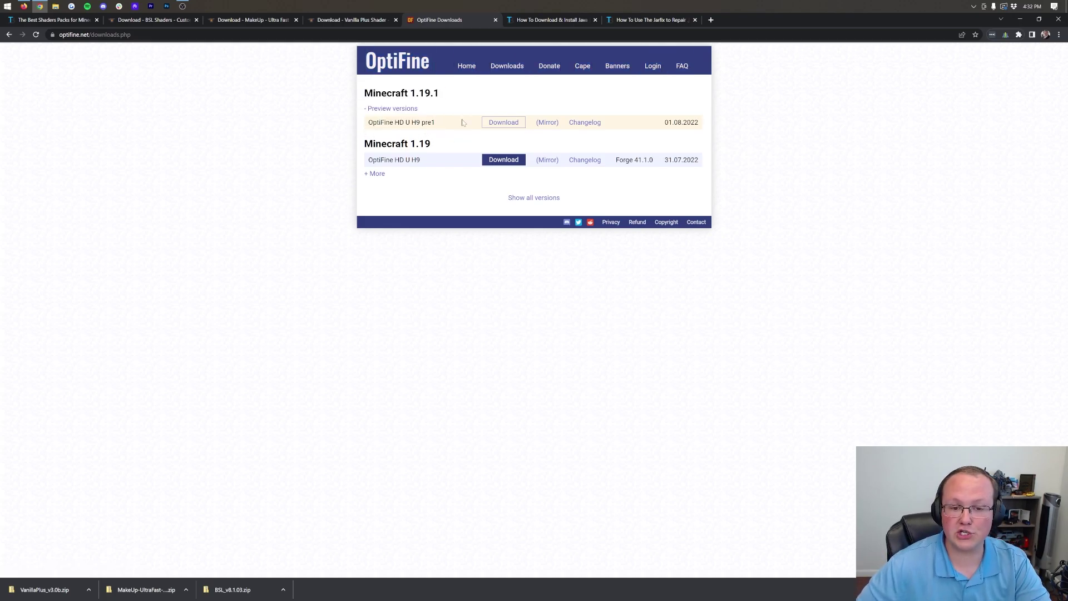
pyautogui.click(546, 124)
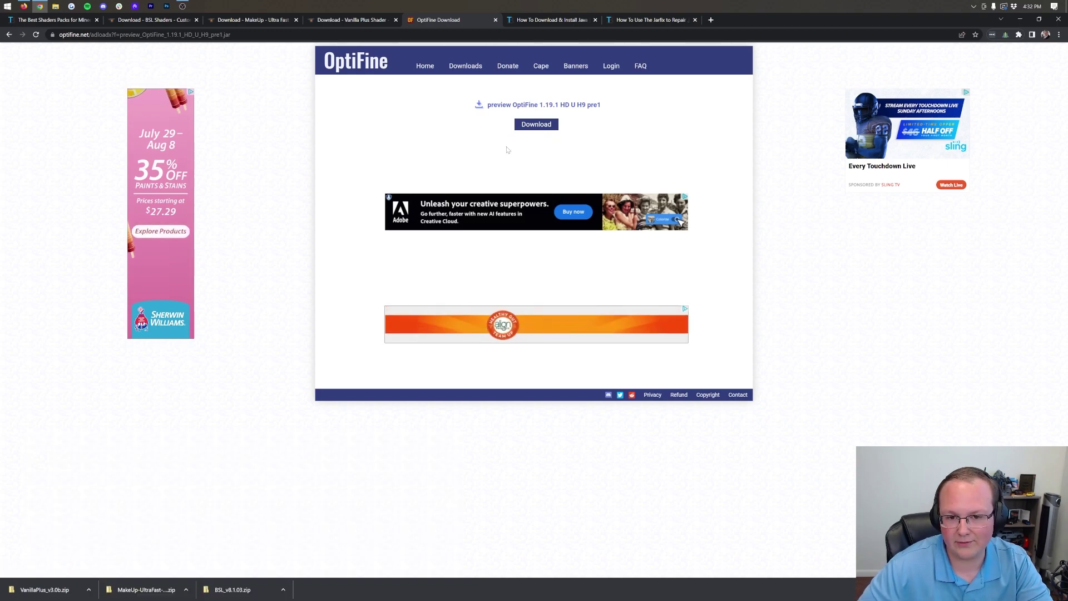
pyautogui.click(539, 130)
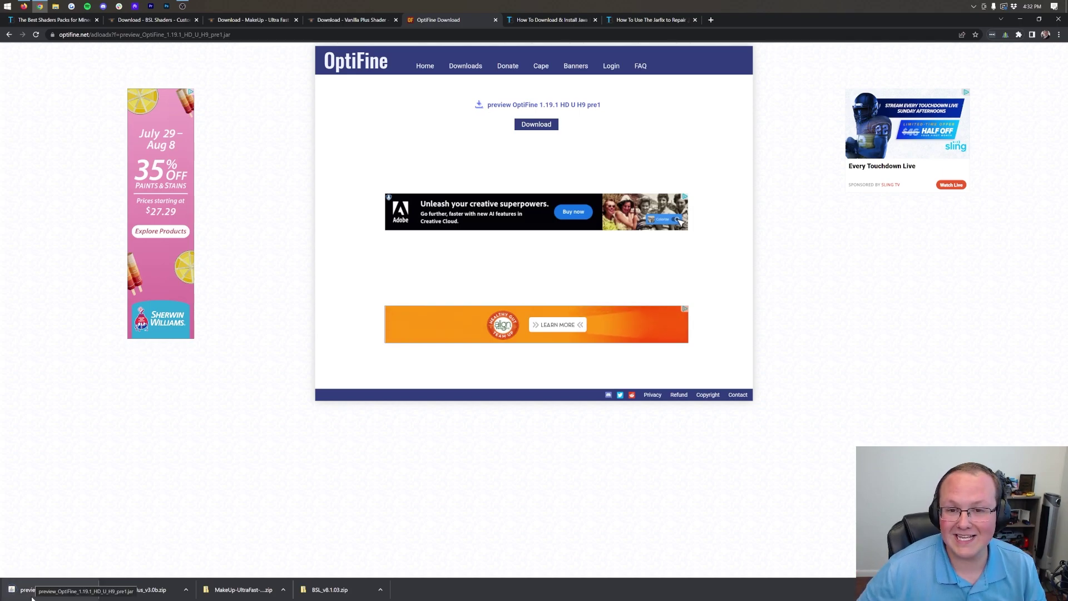
# Find the Downloads folder from the desktop, move the OptiFine jar and three shader zips onto the desktop, and close the folder.
pyautogui.click(555, 20)
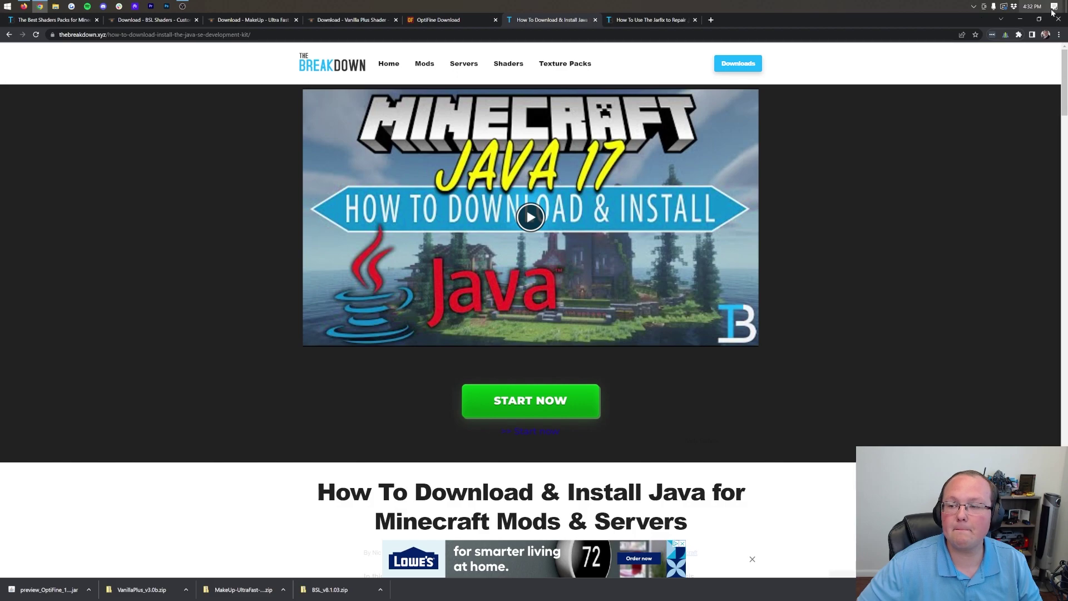
pyautogui.click(1019, 19)
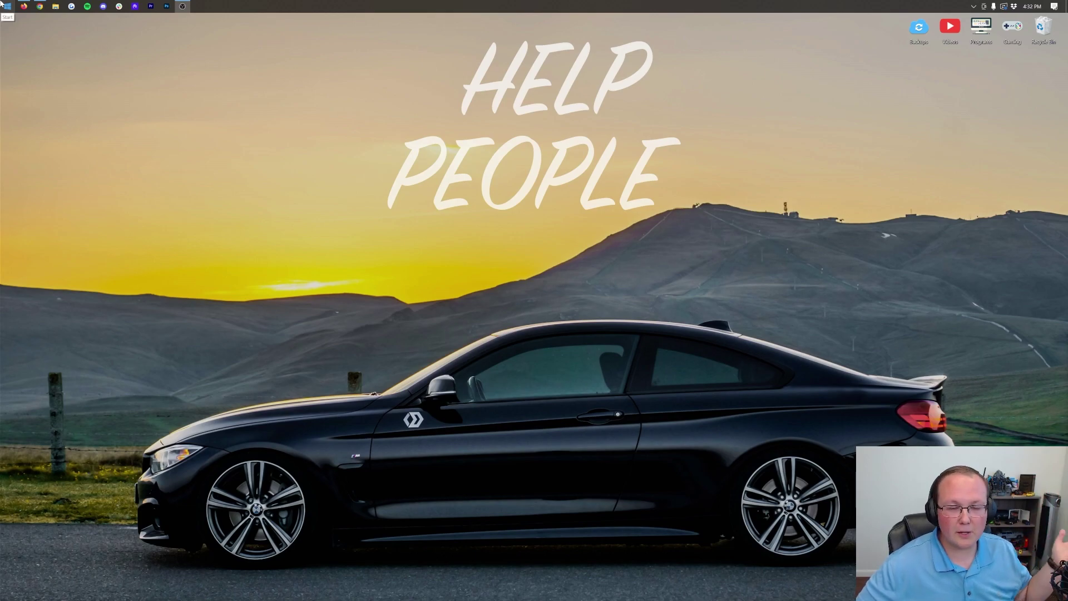
pyautogui.click(2, 3)
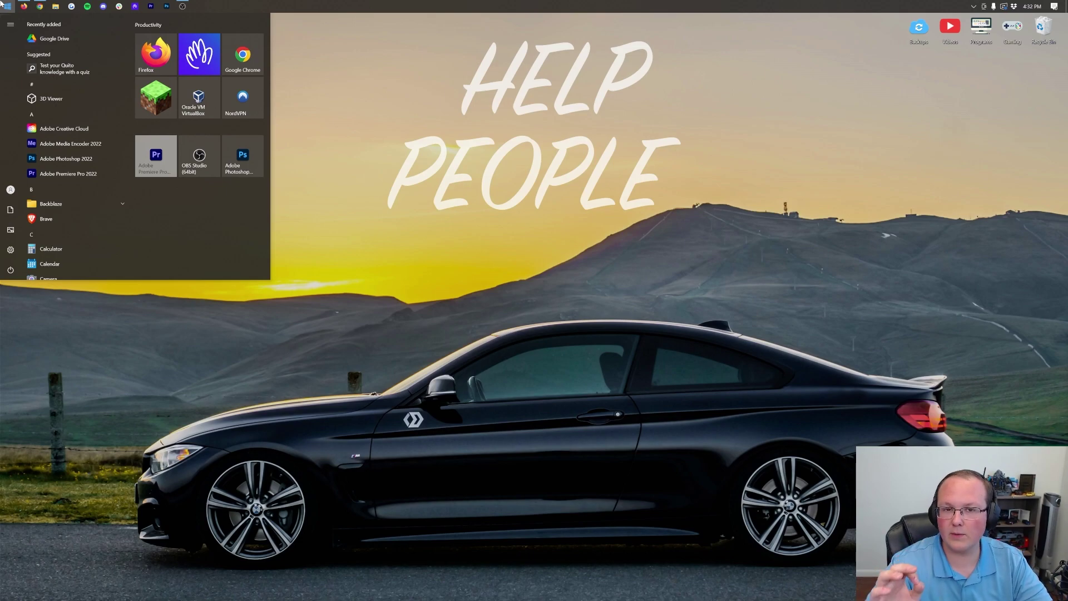
pyautogui.write('downloads')
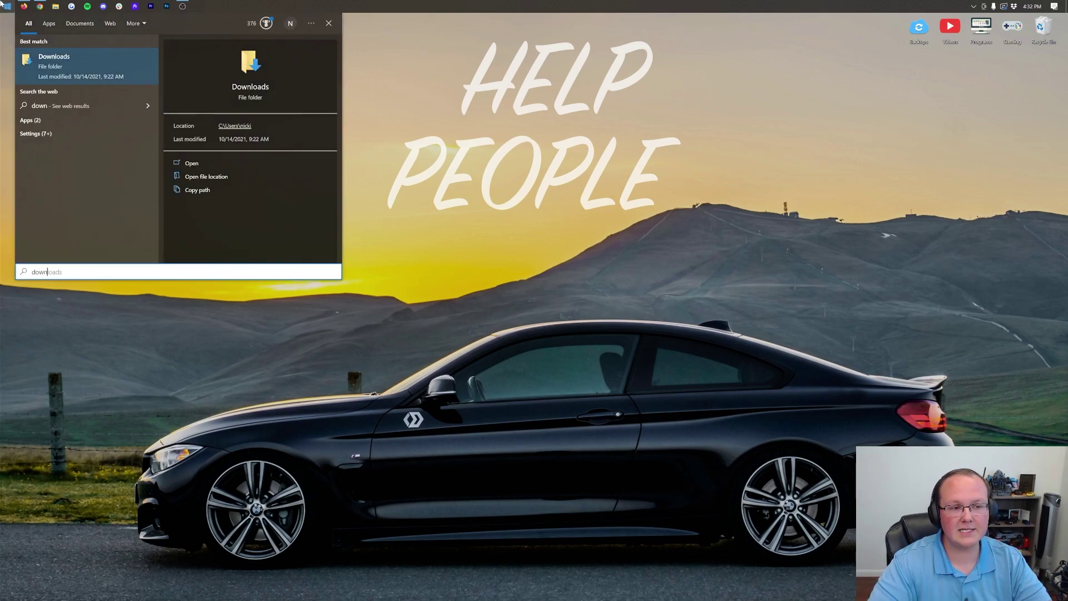
pyautogui.click(100, 64)
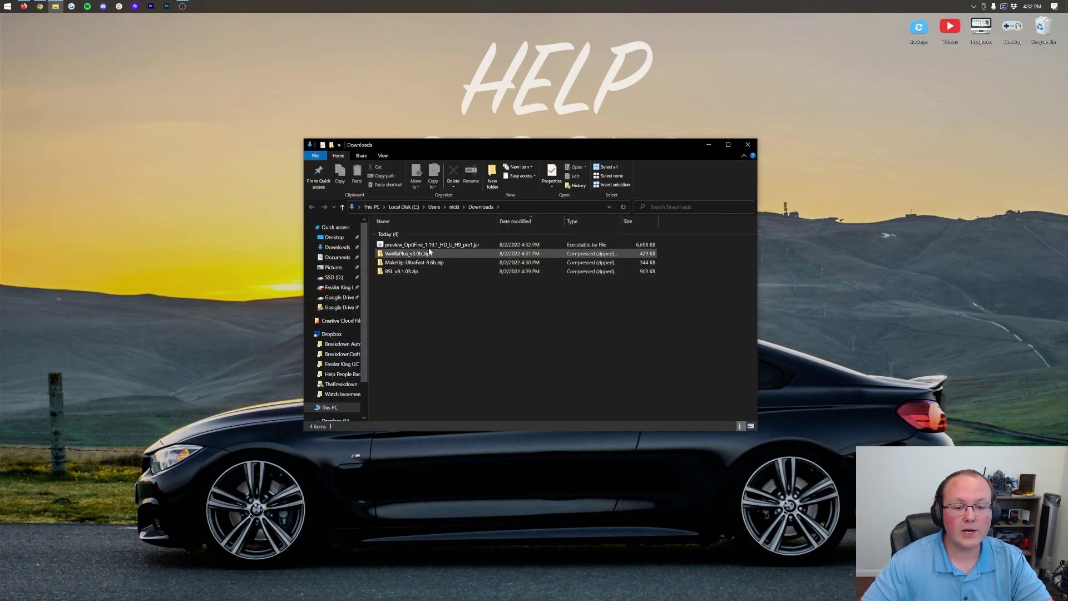
pyautogui.moveTo(428, 288); pyautogui.dragTo(228, 128)
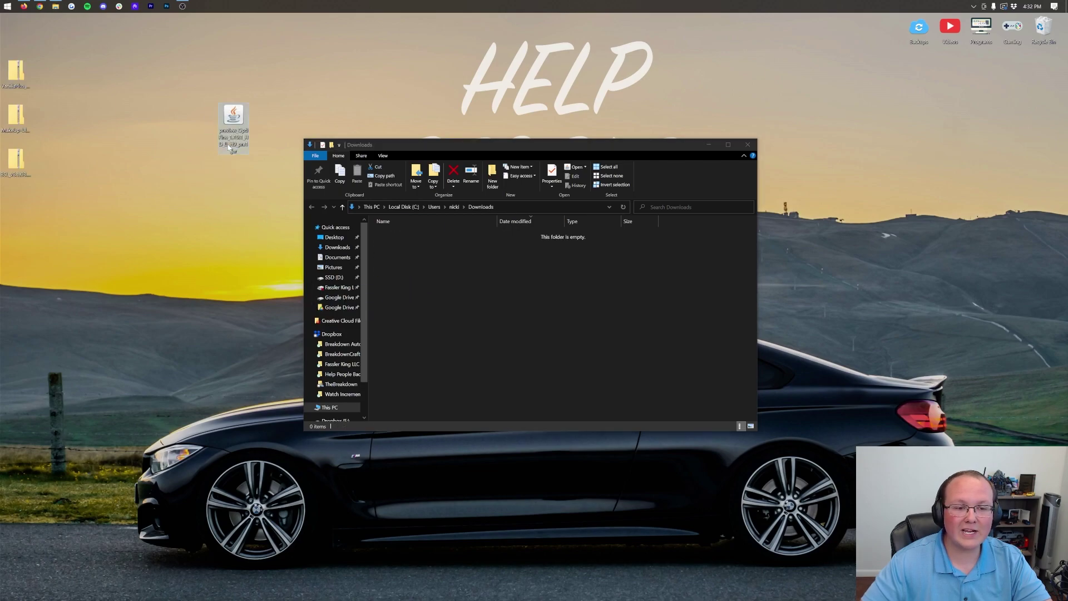
pyautogui.click(748, 144)
# Arrange the OptiFine jar and the three shader pack zips in one row on the desktop, with the jar first.
pyautogui.moveTo(225, 119); pyautogui.dragTo(254, 78)
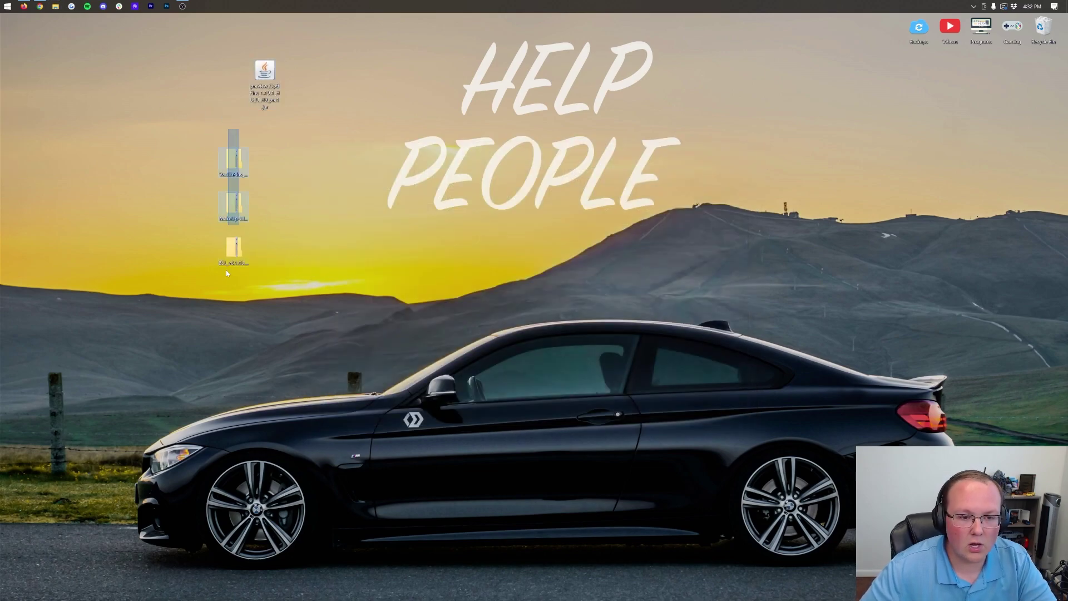
pyautogui.moveTo(211, 272); pyautogui.dragTo(327, 73)
pyautogui.moveTo(327, 158); pyautogui.dragTo(359, 75)
pyautogui.moveTo(327, 207); pyautogui.dragTo(389, 75)
pyautogui.click(270, 98)
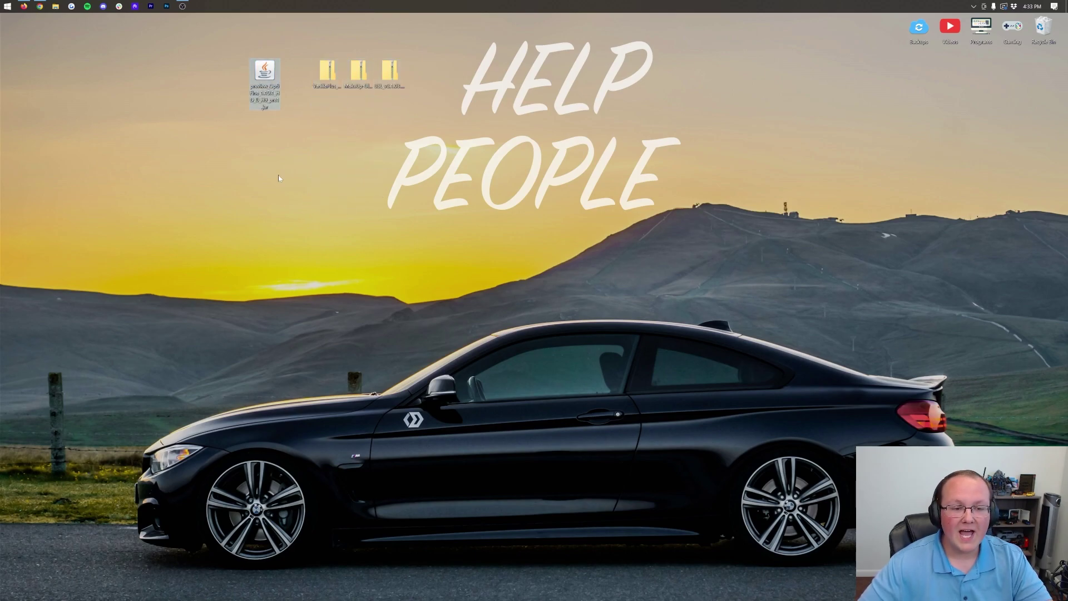
pyautogui.rightClick(263, 72)
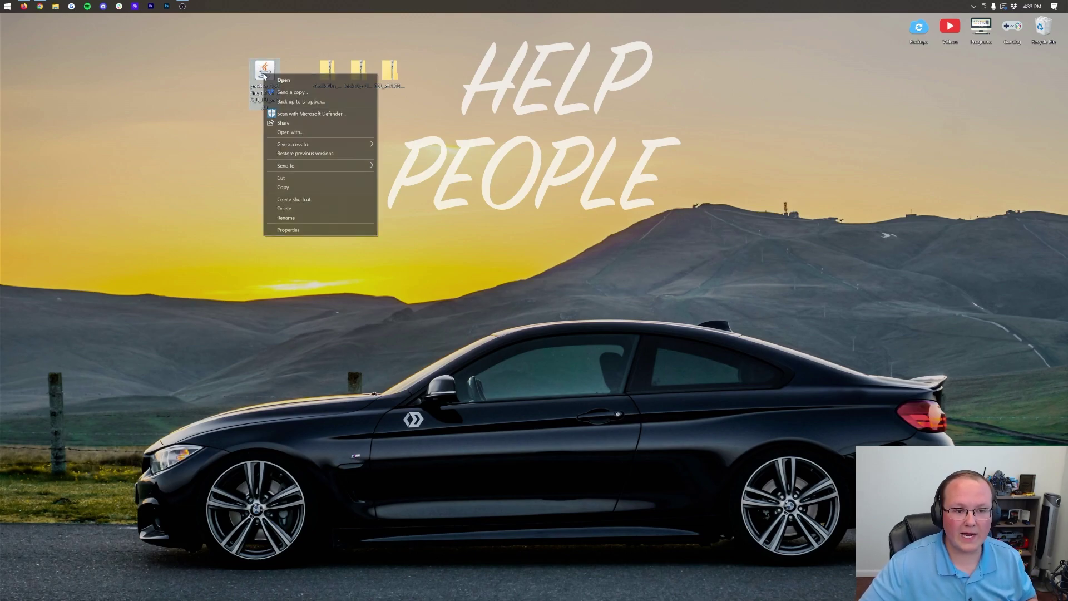
pyautogui.click(290, 132)
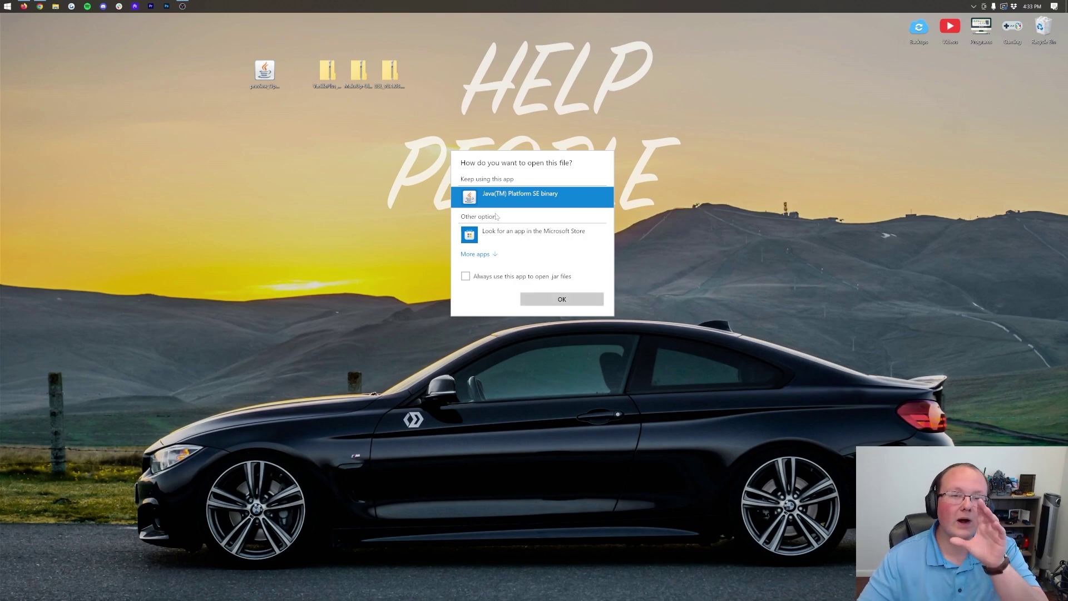
pyautogui.click(275, 104)
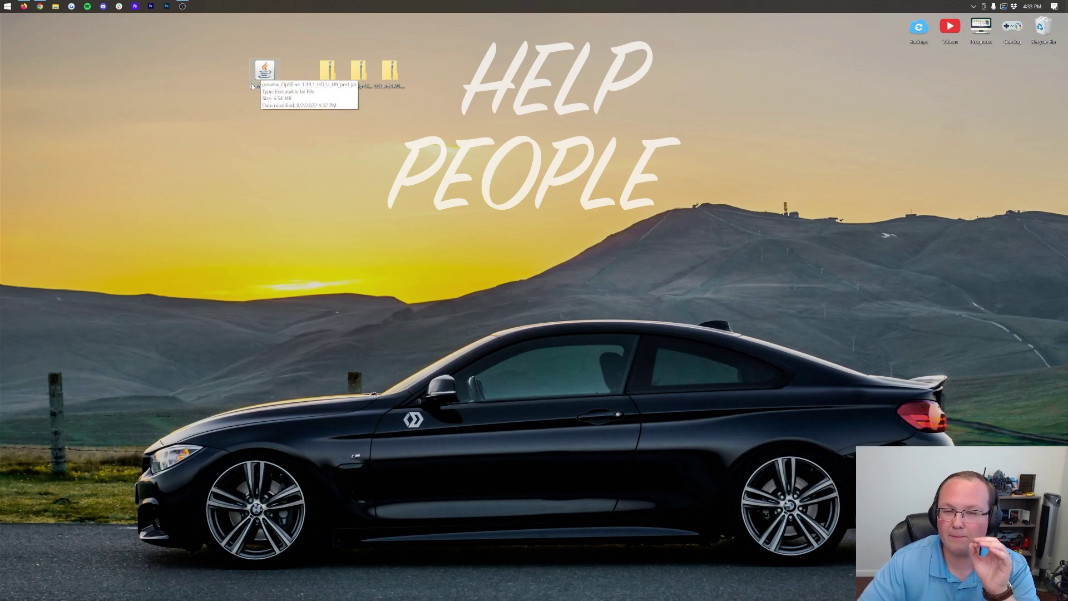
# Return to Chrome and examine the guide to installing Java 17 for Minecraft and the Jarfix guide for repairing .jar files.
pyautogui.click(40, 6)
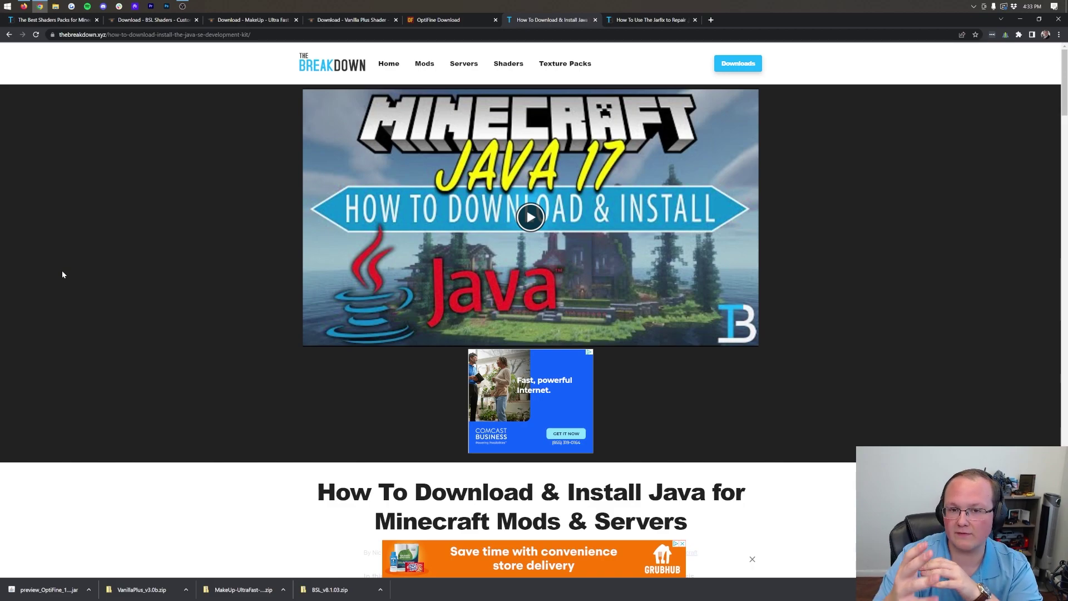
pyautogui.scroll(-10, 168, 493)
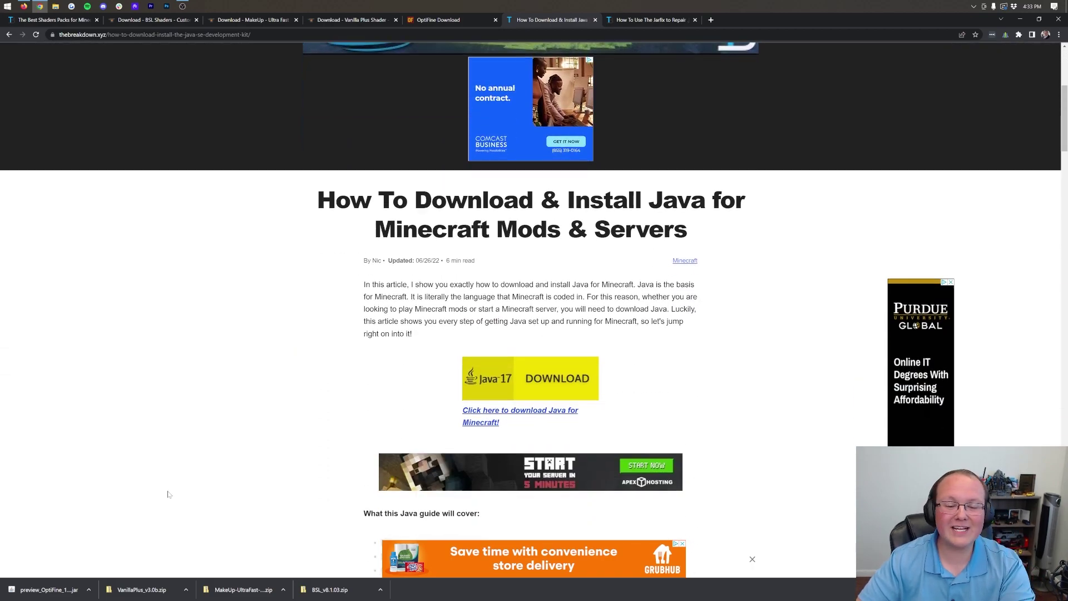
pyautogui.scroll(-10, 169, 493)
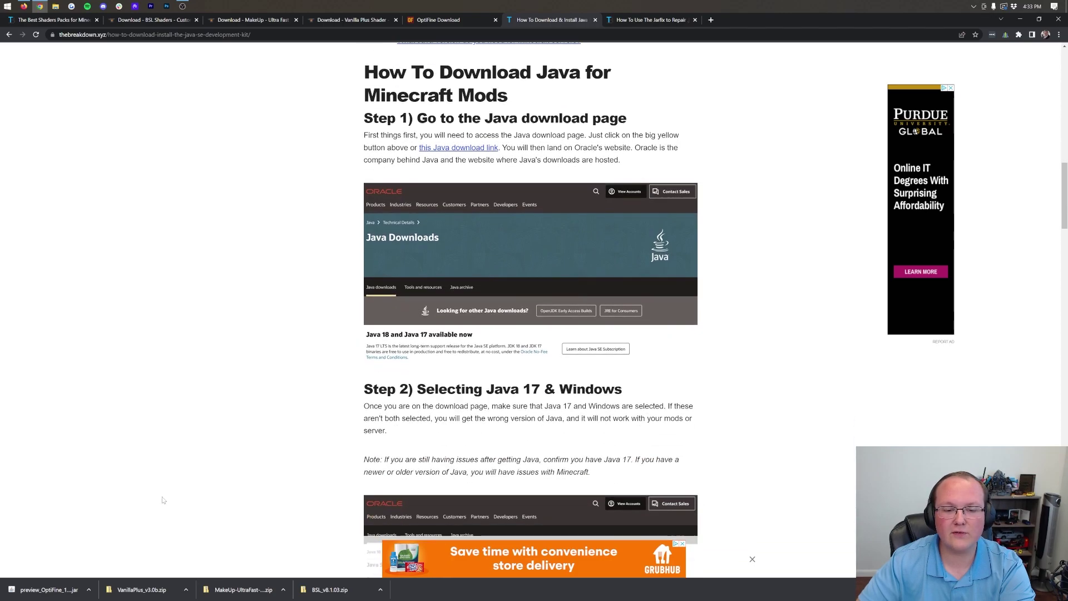
pyautogui.scroll(5, 184, 456)
pyautogui.scroll(10, 187, 450)
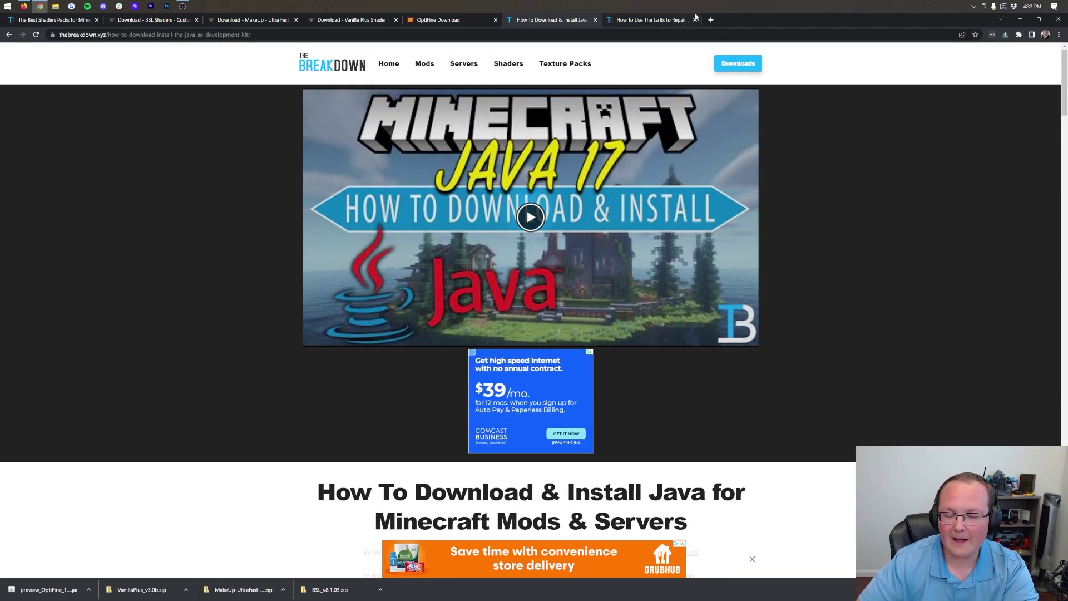
pyautogui.click(641, 20)
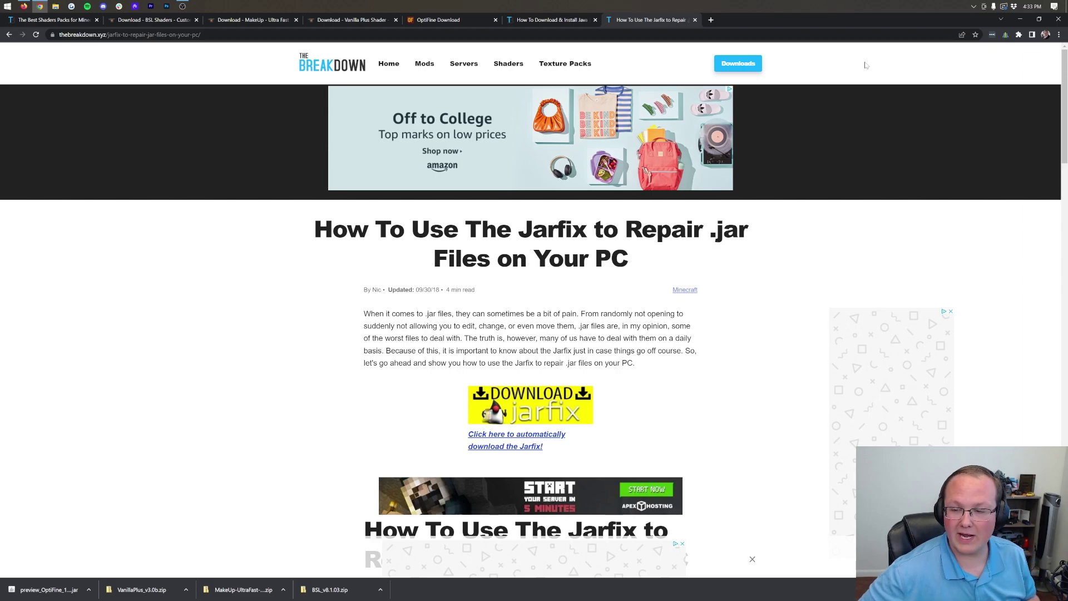
# Open the OptiFine jar on the desktop with Java(TM) Platform SE binary and install OptiFine HD Ultra H9 pre1 for Minecraft 1.19.1.
pyautogui.click(1019, 19)
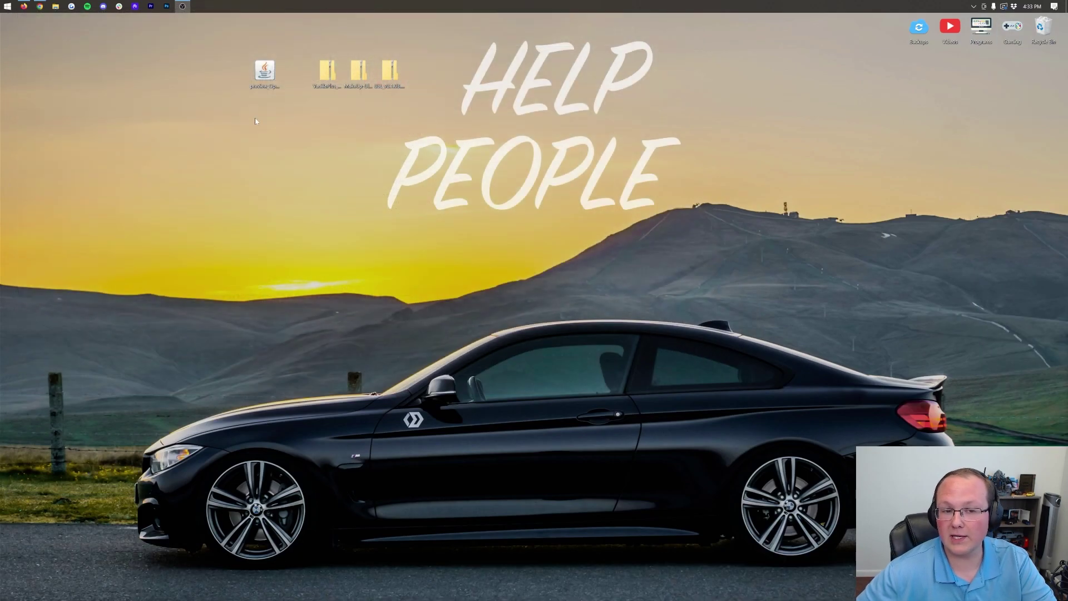
pyautogui.click(273, 78)
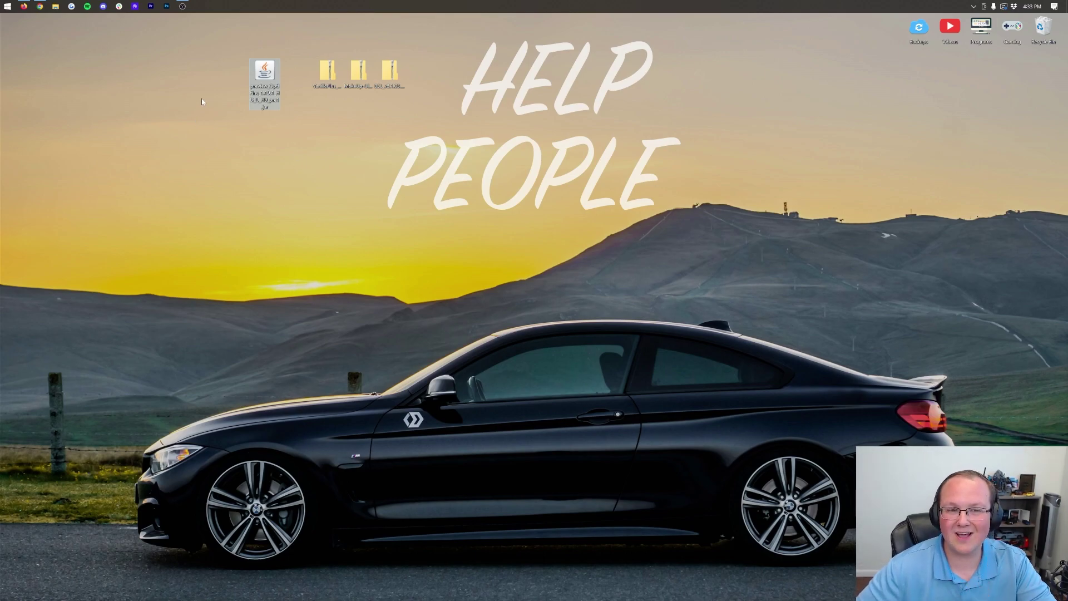
pyautogui.rightClick(264, 72)
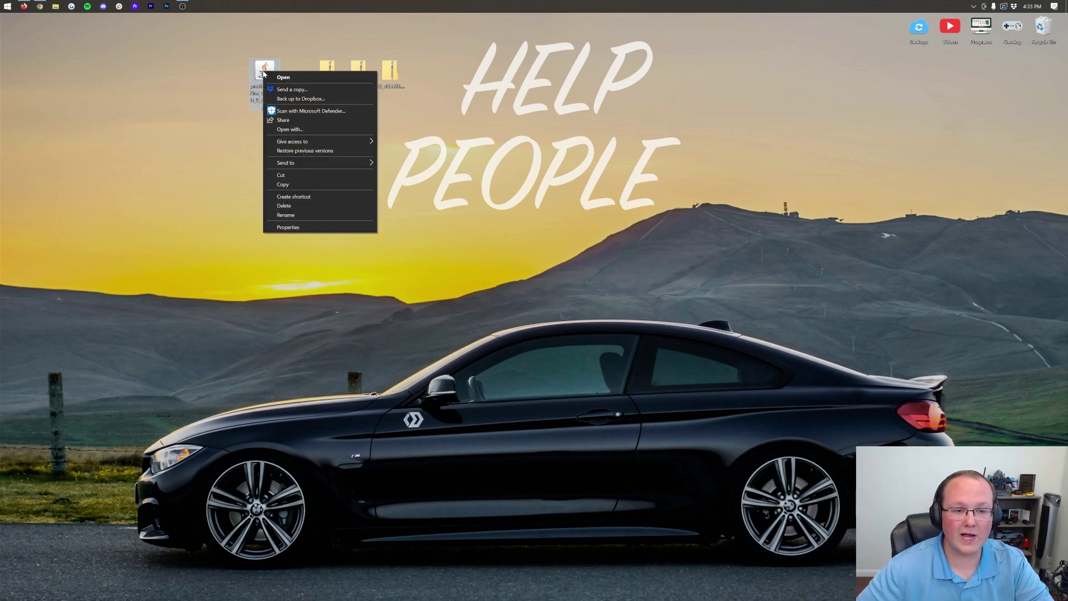
pyautogui.click(290, 129)
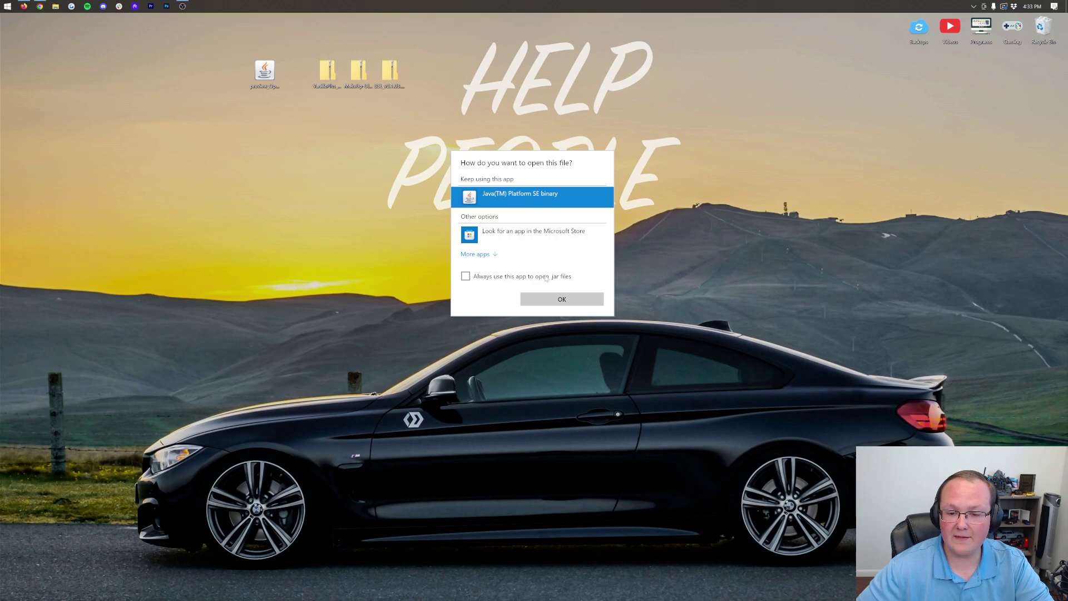
pyautogui.click(554, 298)
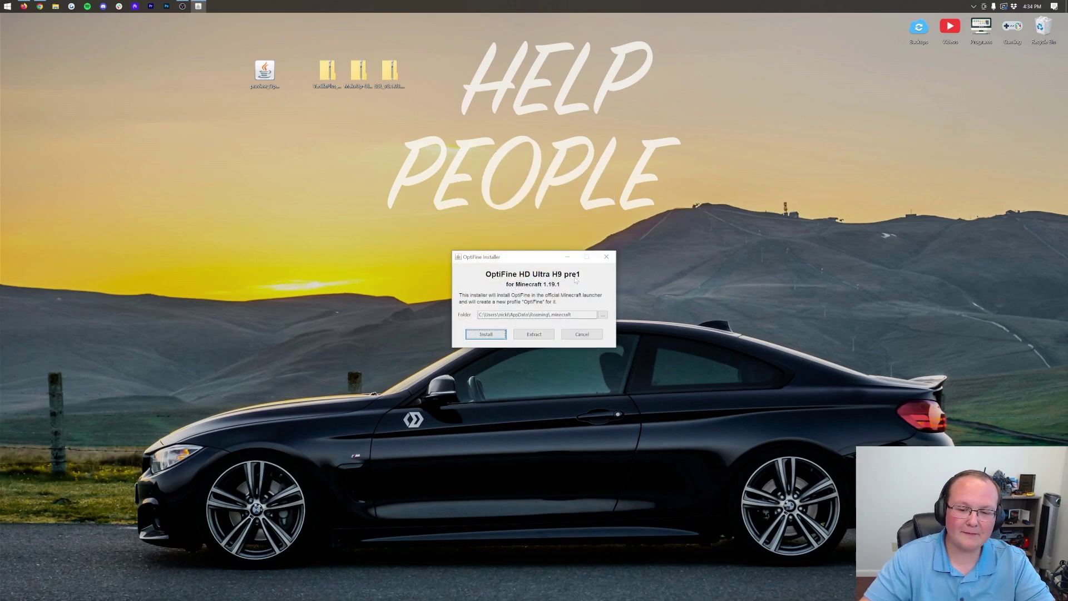
pyautogui.click(492, 336)
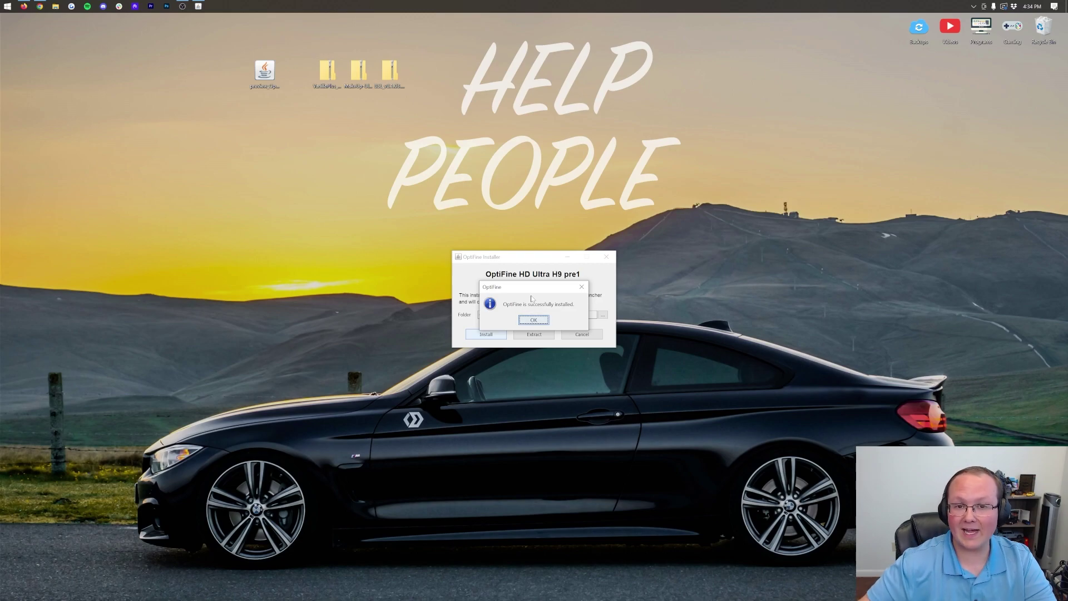
# Close the OptiFine installer's success message and move the OptiFine jar from the desktop to the Recycle Bin.
pyautogui.click(265, 71)
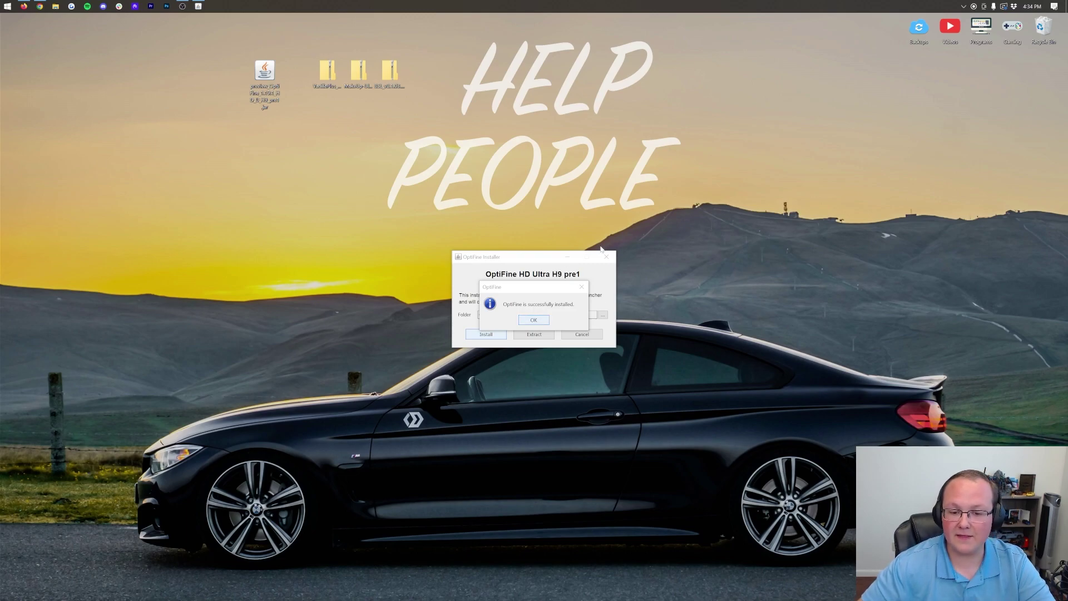
pyautogui.click(547, 322)
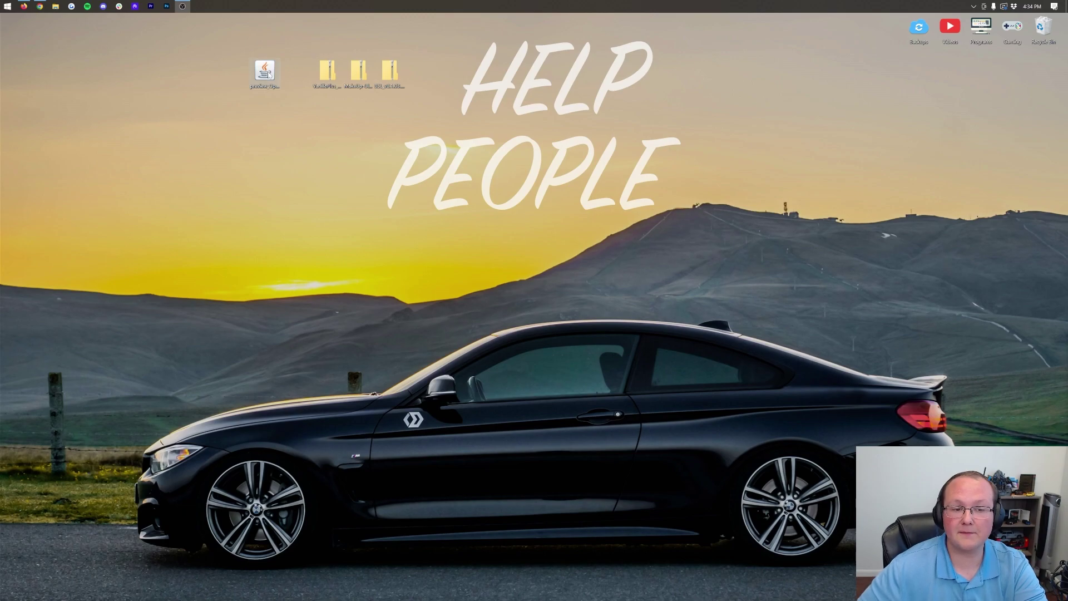
pyautogui.moveTo(268, 76); pyautogui.dragTo(1043, 31)
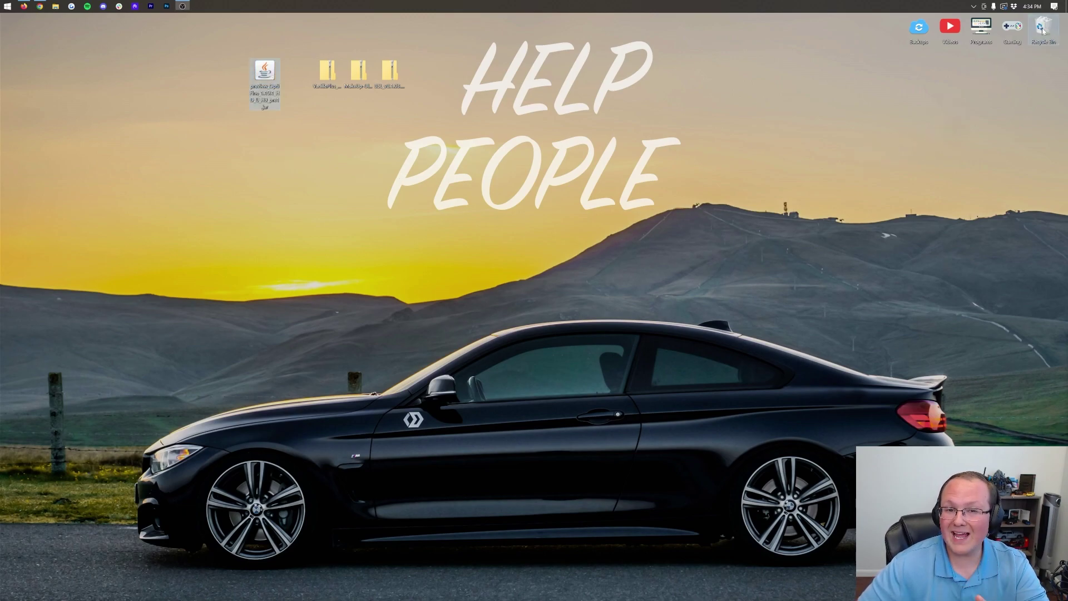
# Open the Minecraft Launcher and select the OptiFine 1.19.1-OptiFine_HD_U_H9_pre1 installation for Java Edition.
pyautogui.click(2, 3)
pyautogui.click(574, 220)
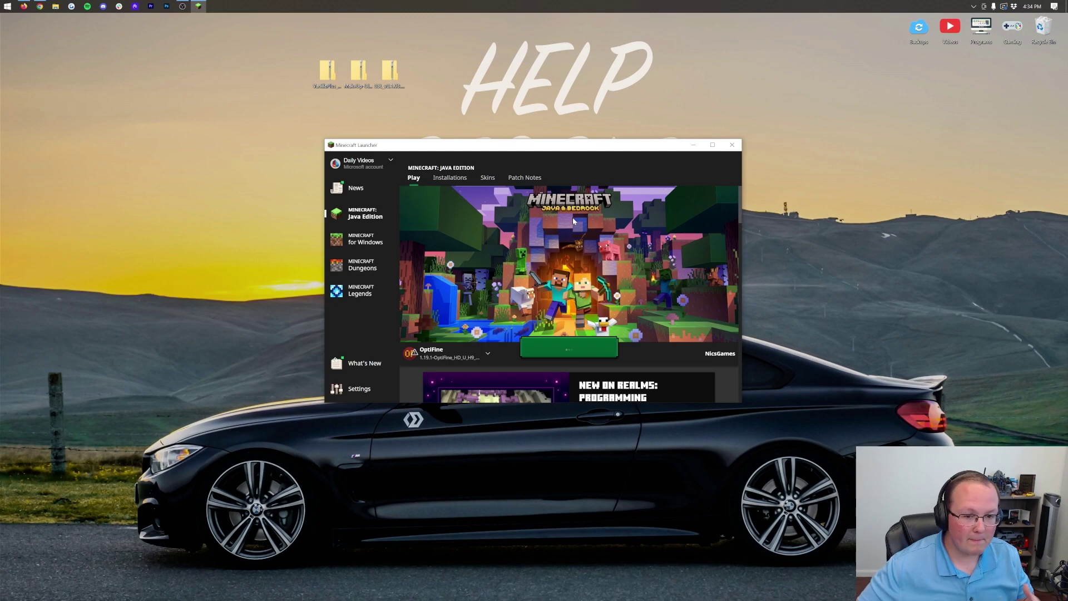
pyautogui.click(448, 353)
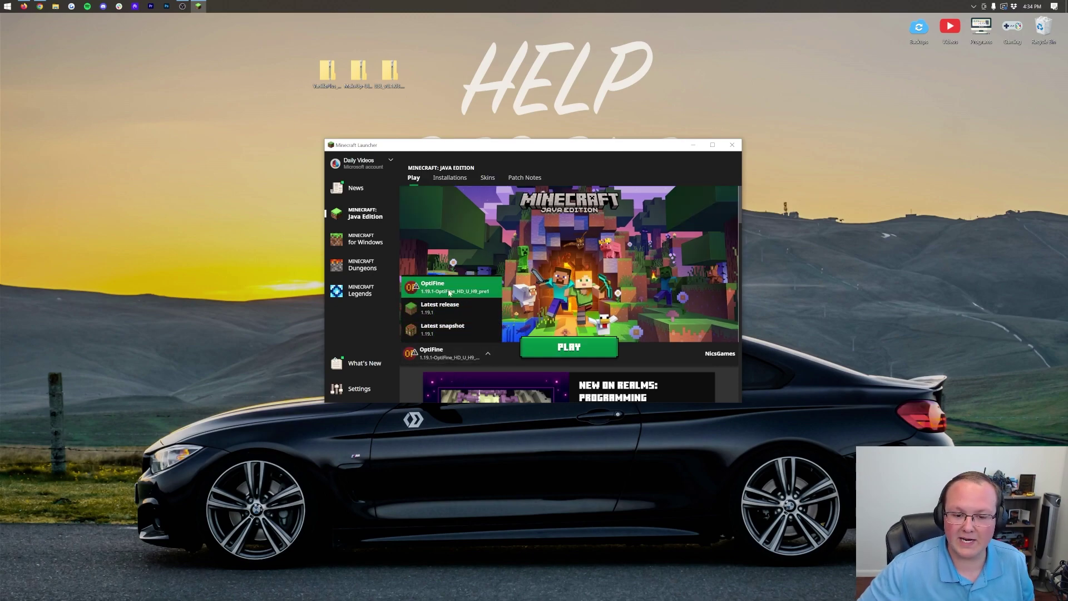
pyautogui.click(450, 293)
pyautogui.click(552, 343)
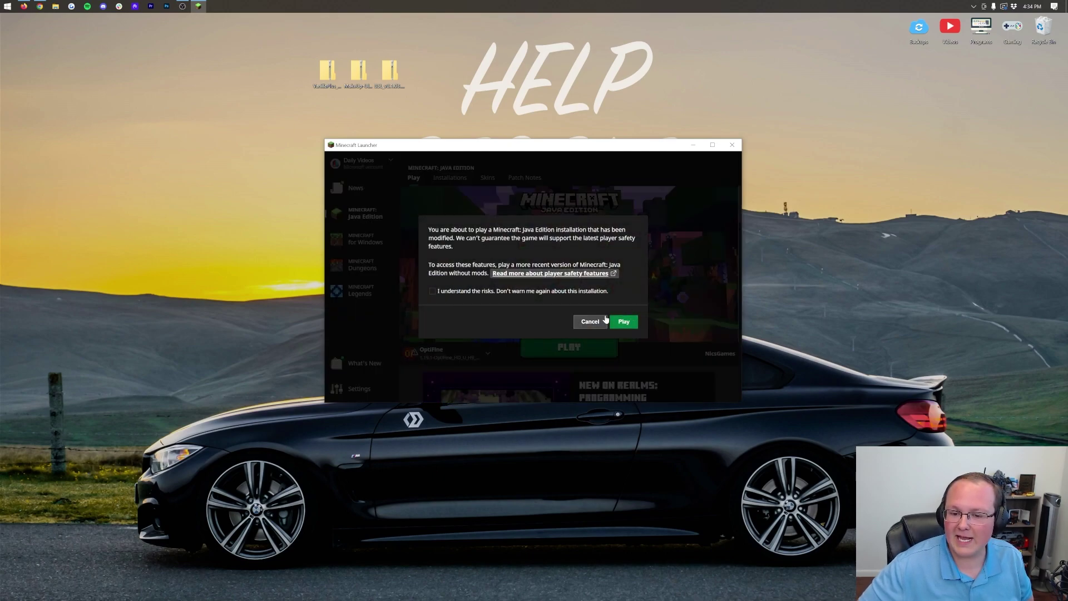
pyautogui.click(603, 321)
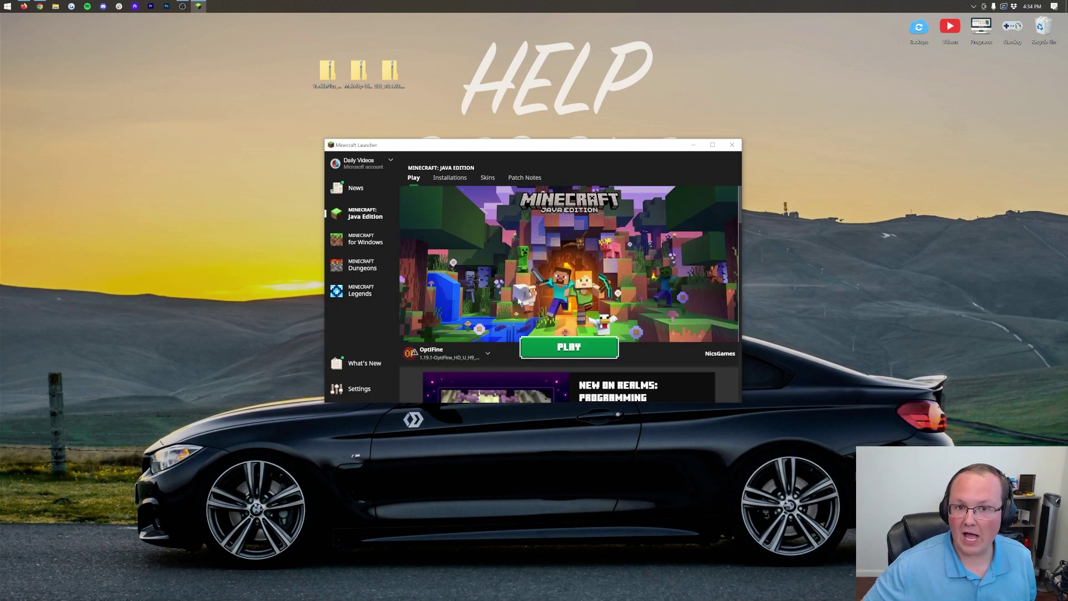
pyautogui.click(488, 354)
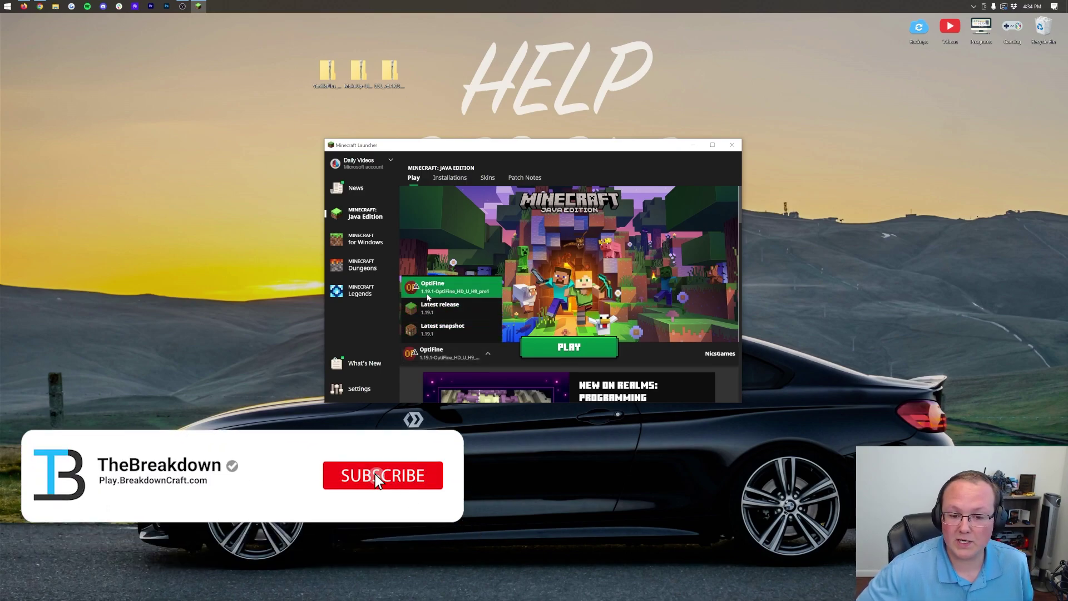
pyautogui.click(468, 294)
pyautogui.click(553, 340)
pyautogui.click(581, 319)
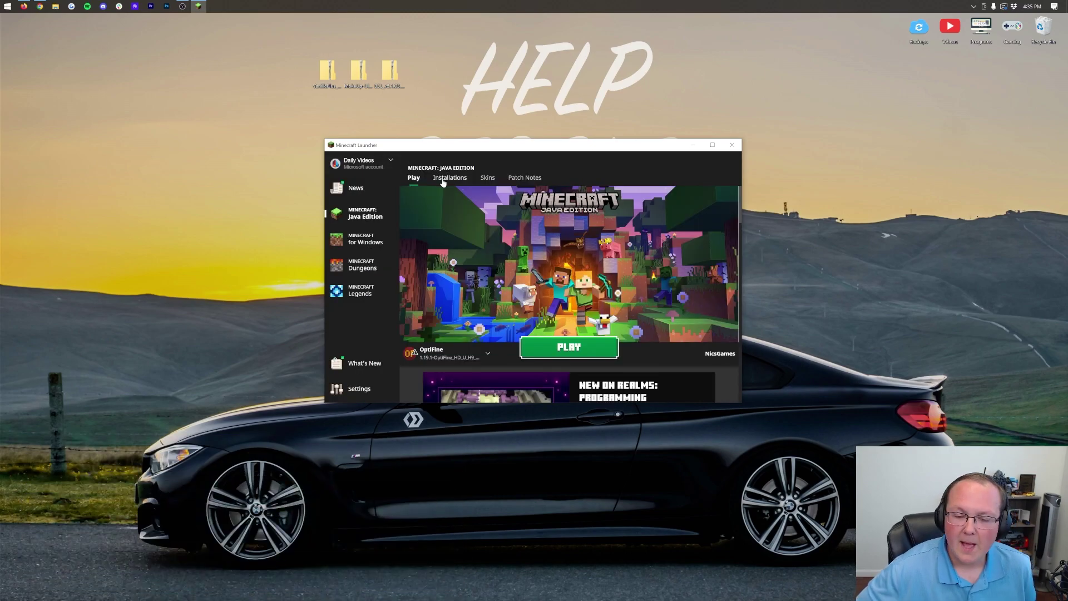
# Show the Java Edition installations list with modded versions included.
pyautogui.click(443, 180)
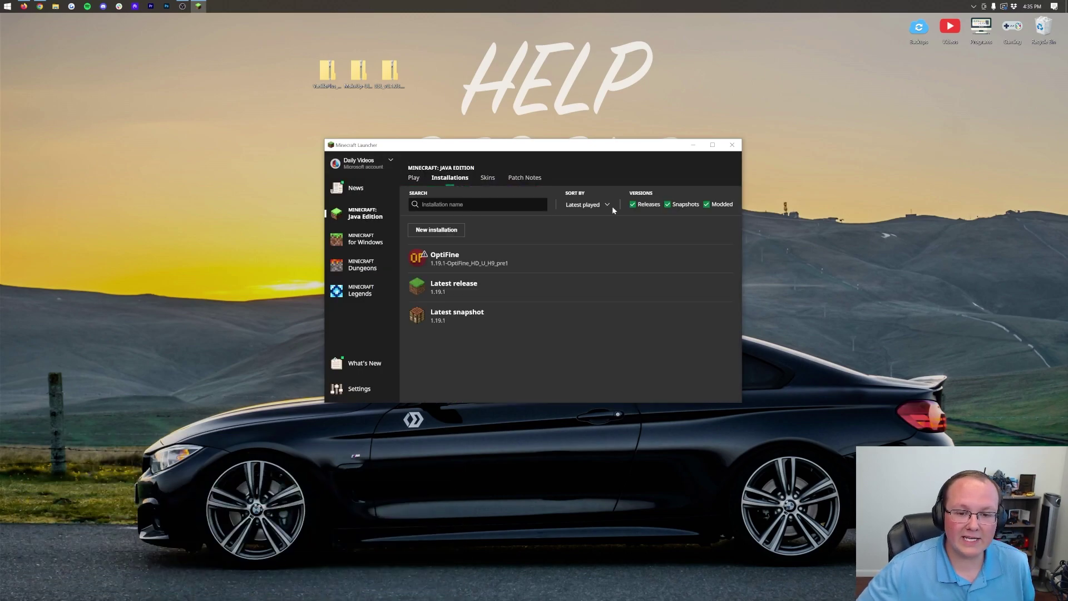
pyautogui.click(716, 210)
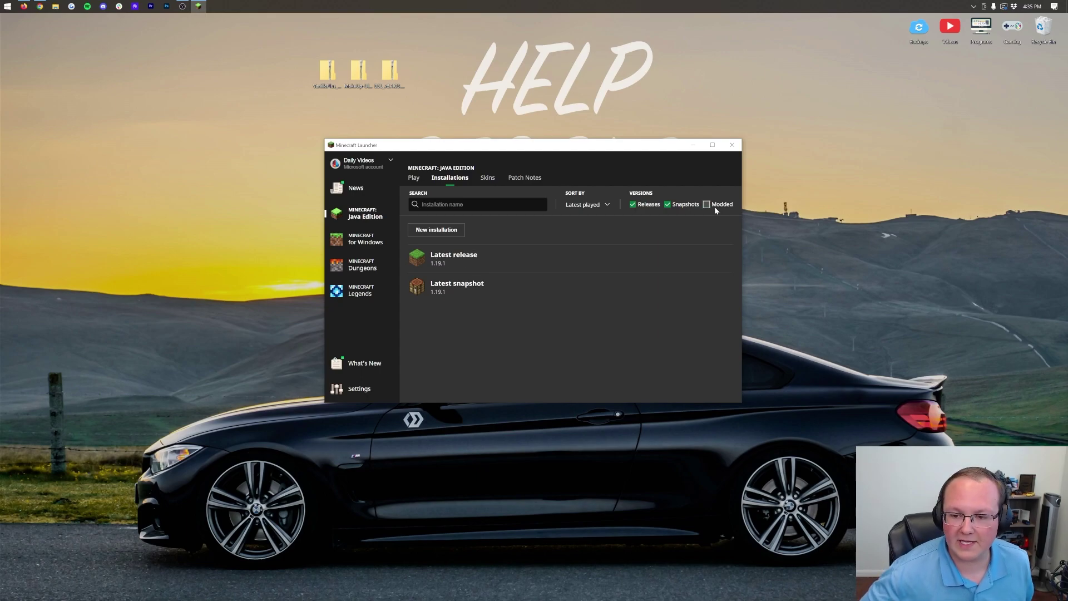
pyautogui.click(709, 206)
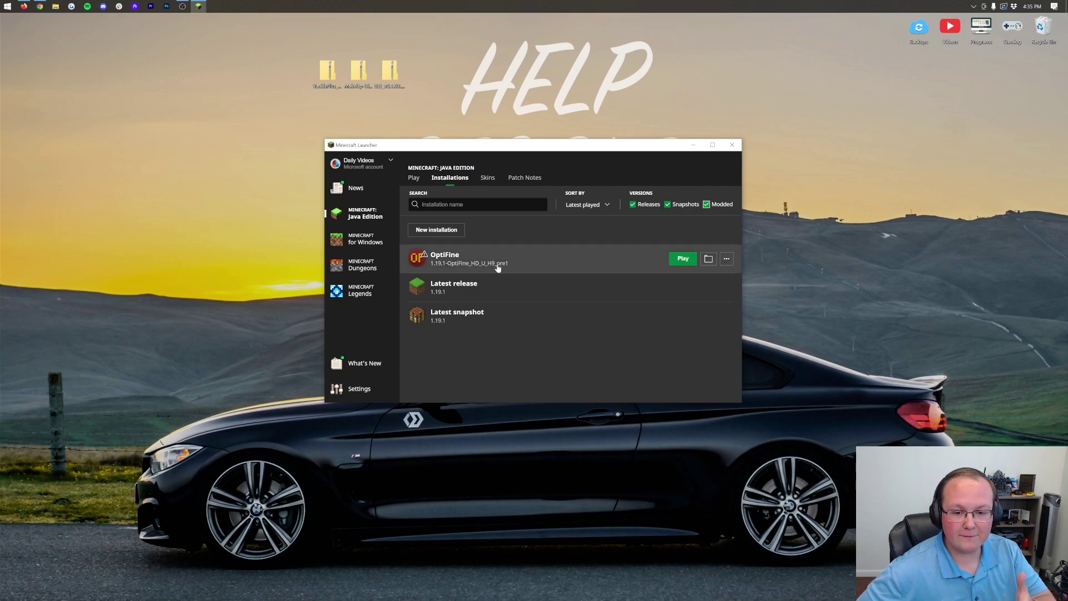
pyautogui.click(683, 258)
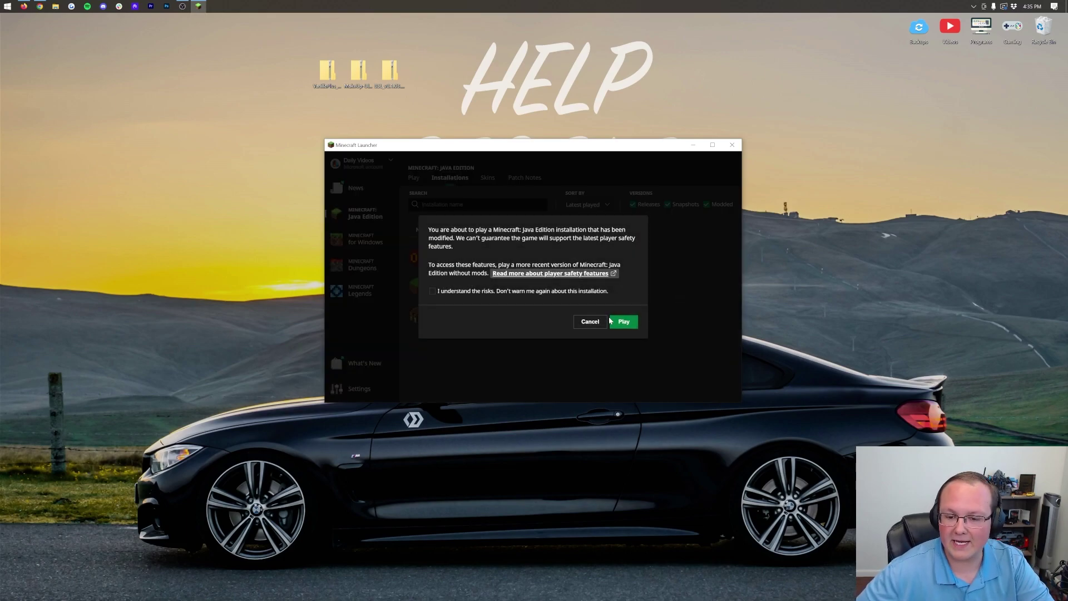
pyautogui.click(590, 321)
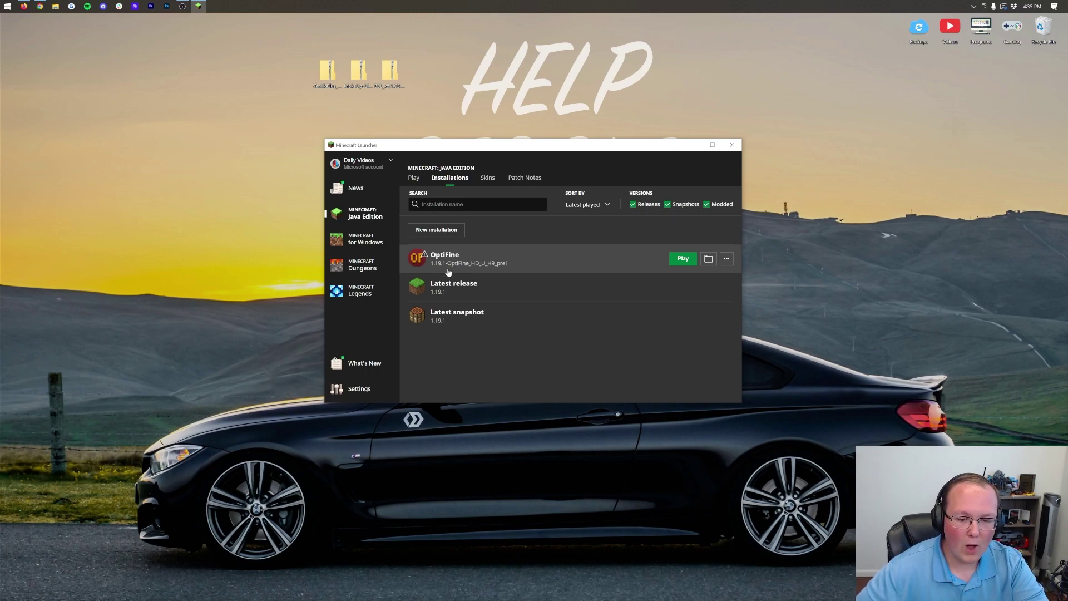
# Start creating a new Java Edition installation and name it OptiFine 1.19.1.
pyautogui.click(434, 229)
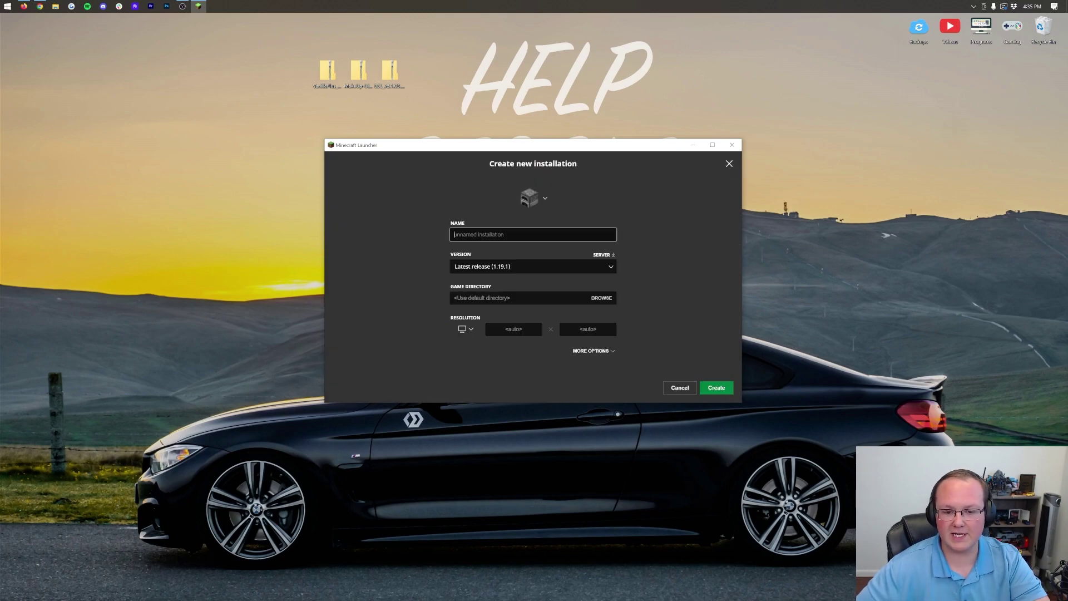
pyautogui.write('OpTi')
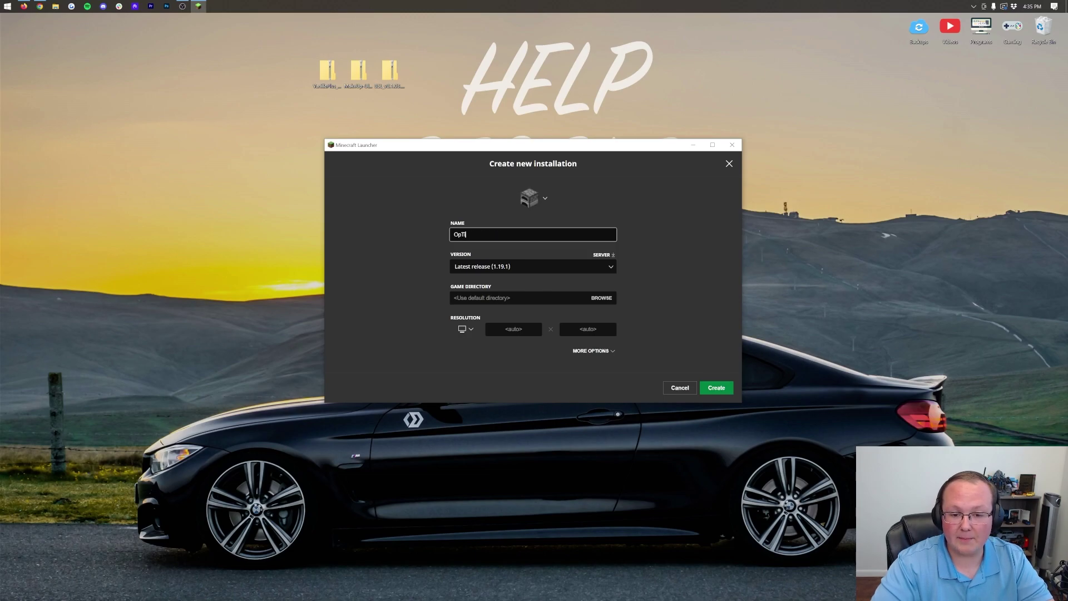
pyautogui.press('BackSpace')
pyautogui.write('tiFine 1.19.1')
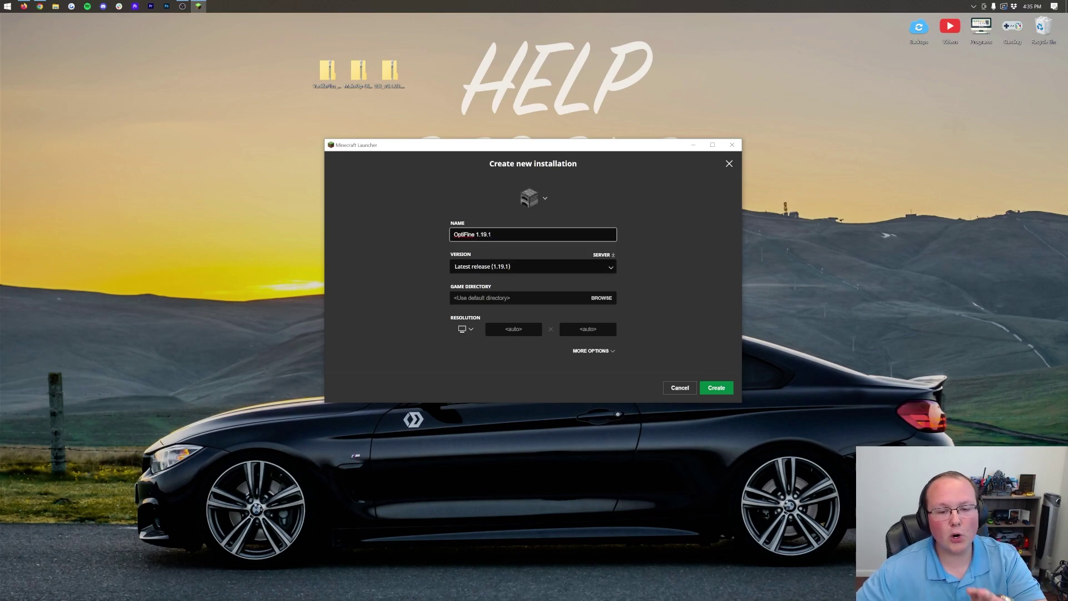
# Set the new installation's version to release 1.19.1-OptiFine_HD_U_H9_pre1.
pyautogui.click(531, 266)
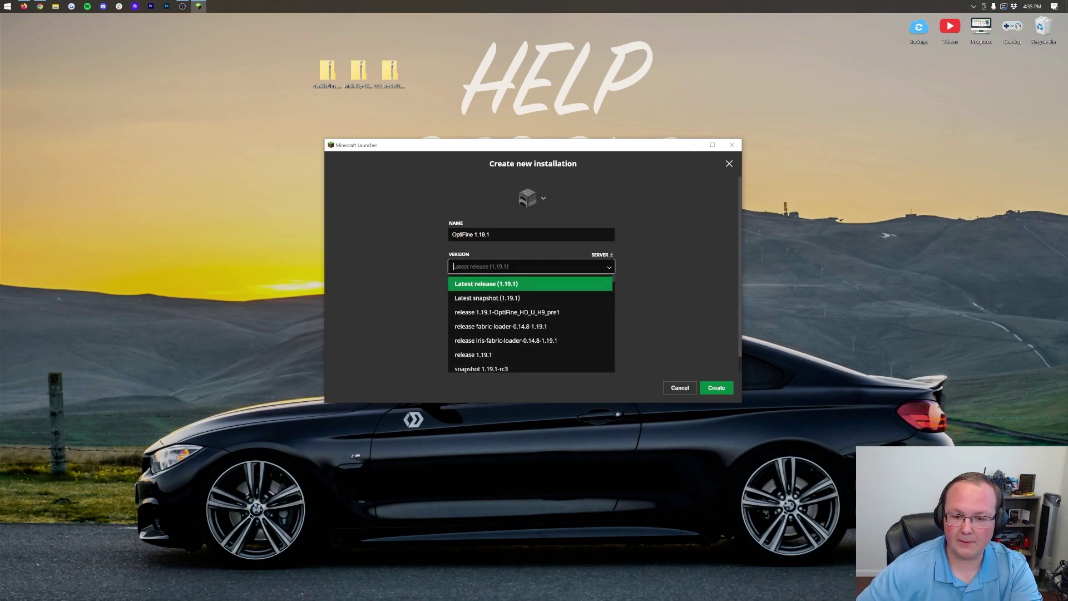
pyautogui.click(500, 315)
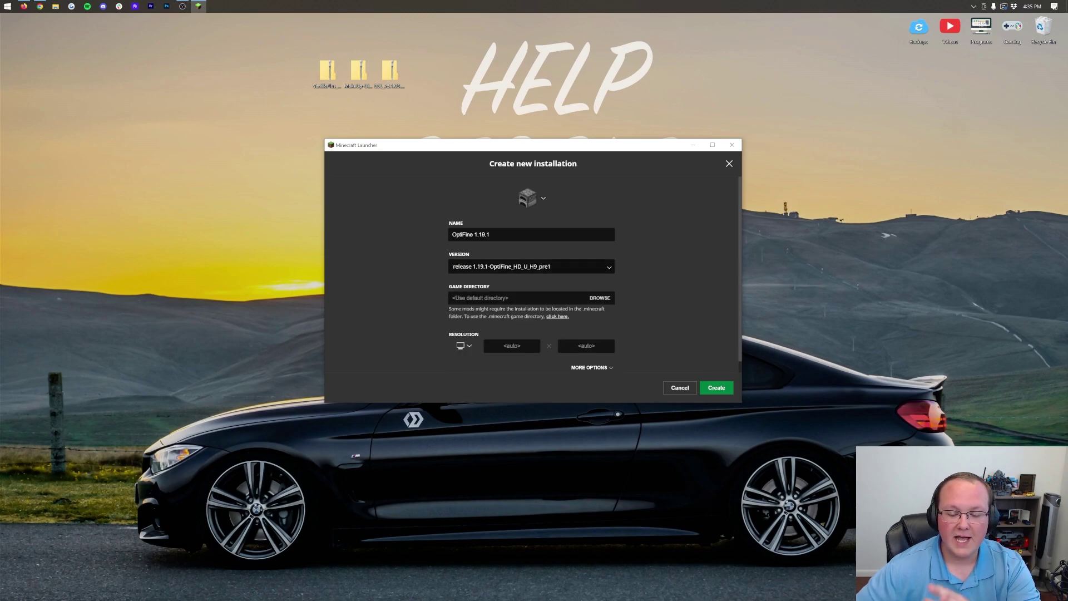
pyautogui.click(531, 266)
pyautogui.scroll(-8, 491, 315)
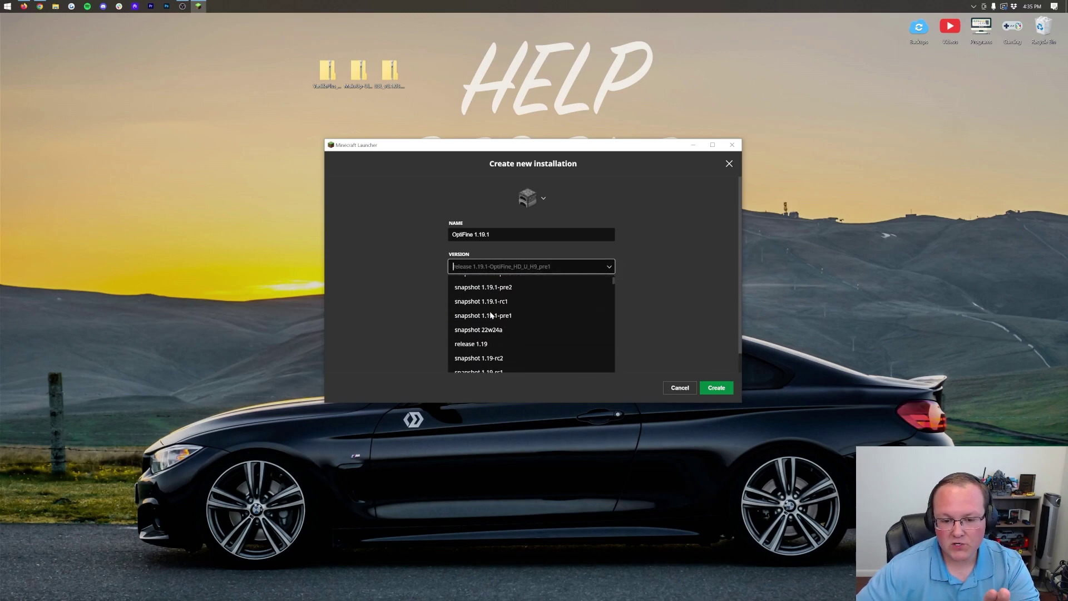
pyautogui.scroll(5, 523, 337)
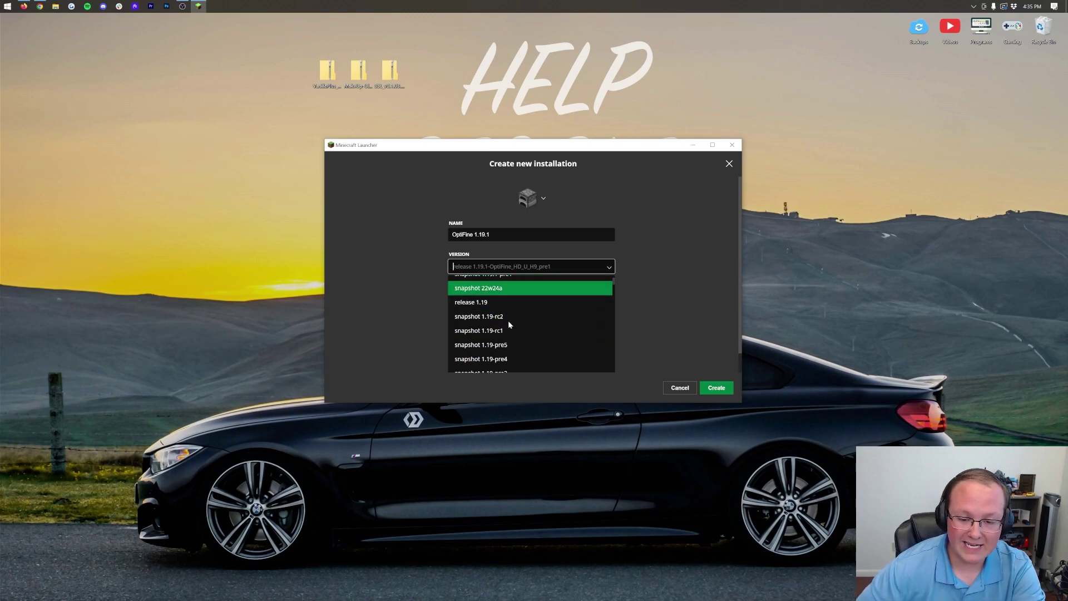
pyautogui.scroll(3, 525, 325)
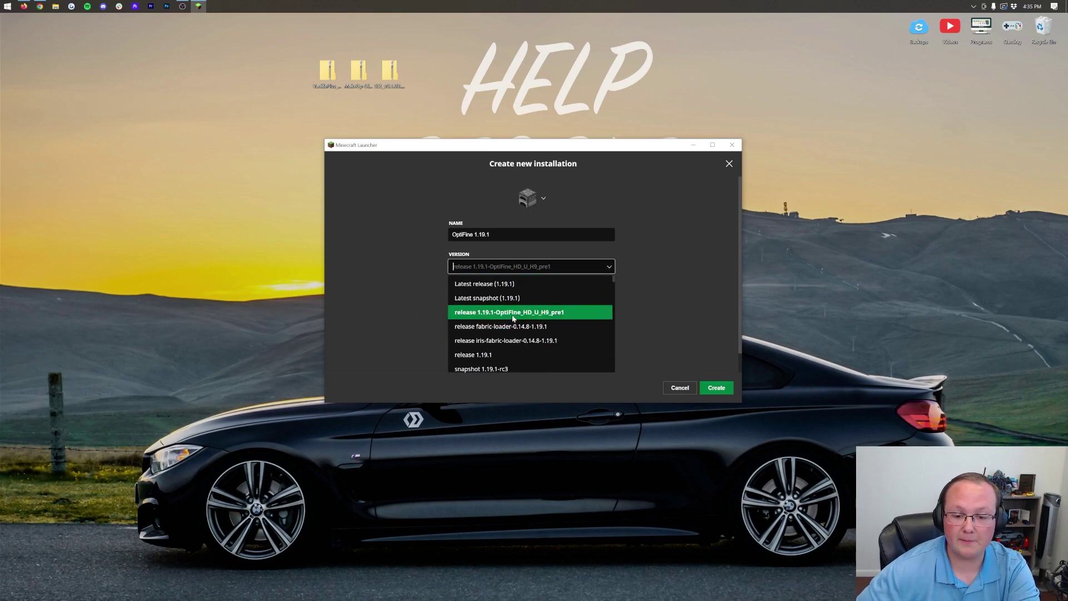
pyautogui.click(520, 312)
# Set the installation's resolution to 1920x1080 and create it.
pyautogui.click(462, 345)
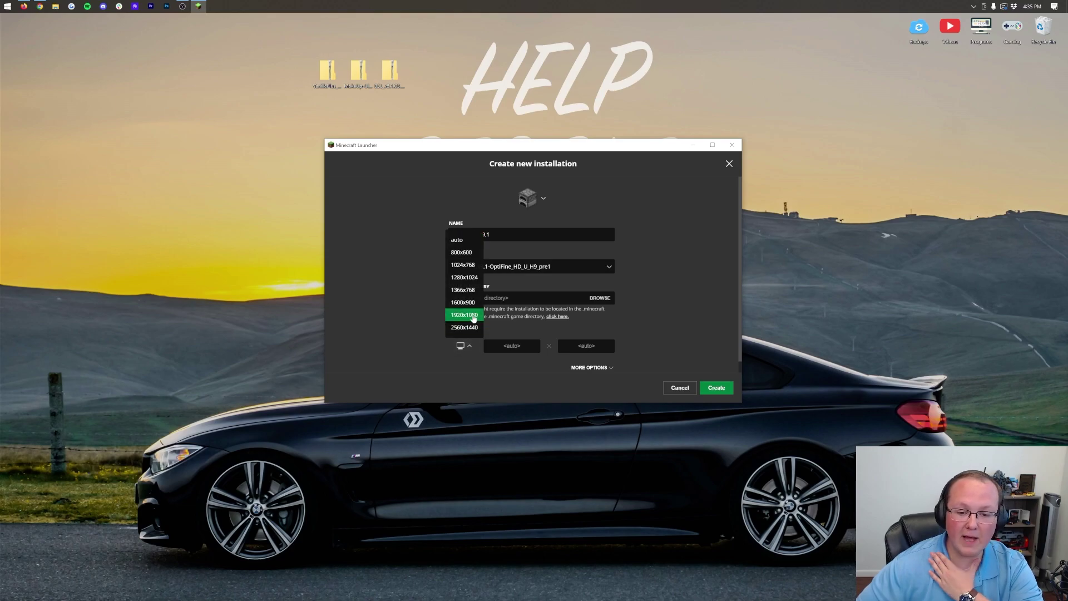
pyautogui.click(464, 315)
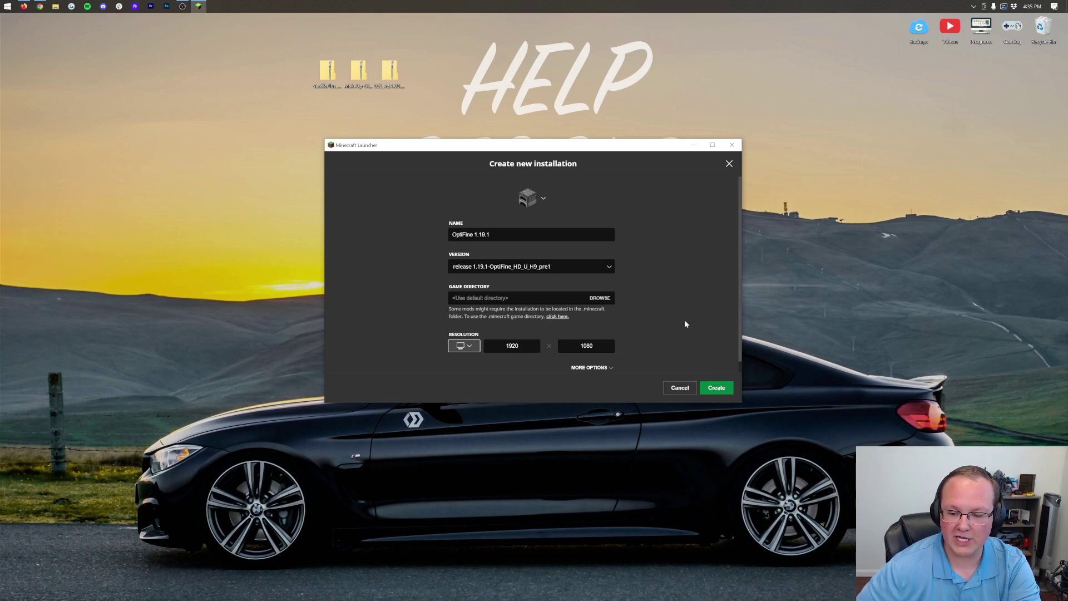
pyautogui.click(717, 388)
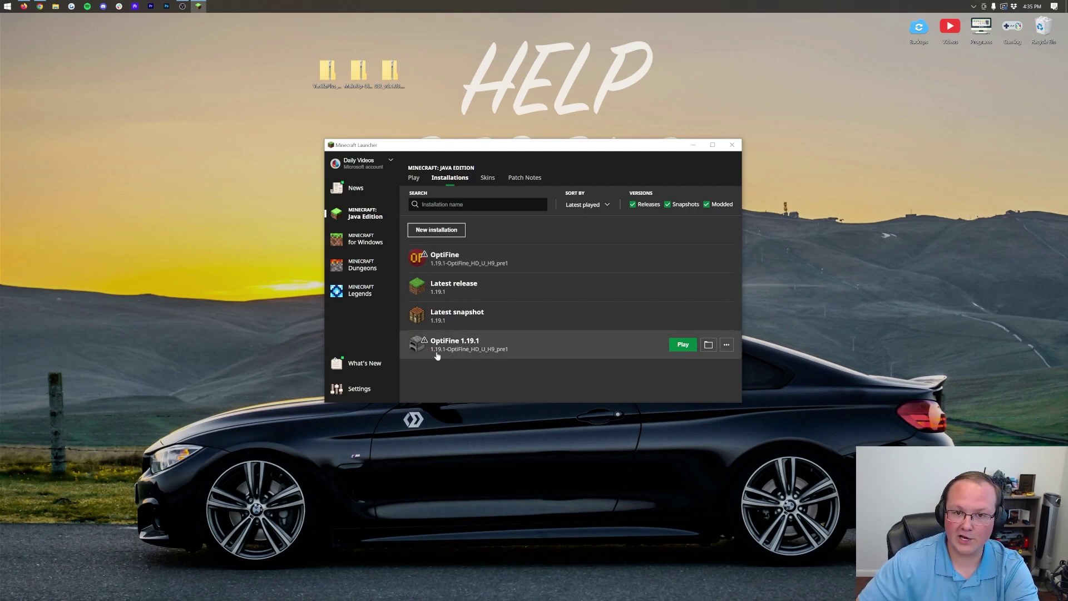
# Launch the new OptiFine 1.19.1 installation, accepting the warning about modified installations.
pyautogui.click(683, 344)
pyautogui.click(589, 319)
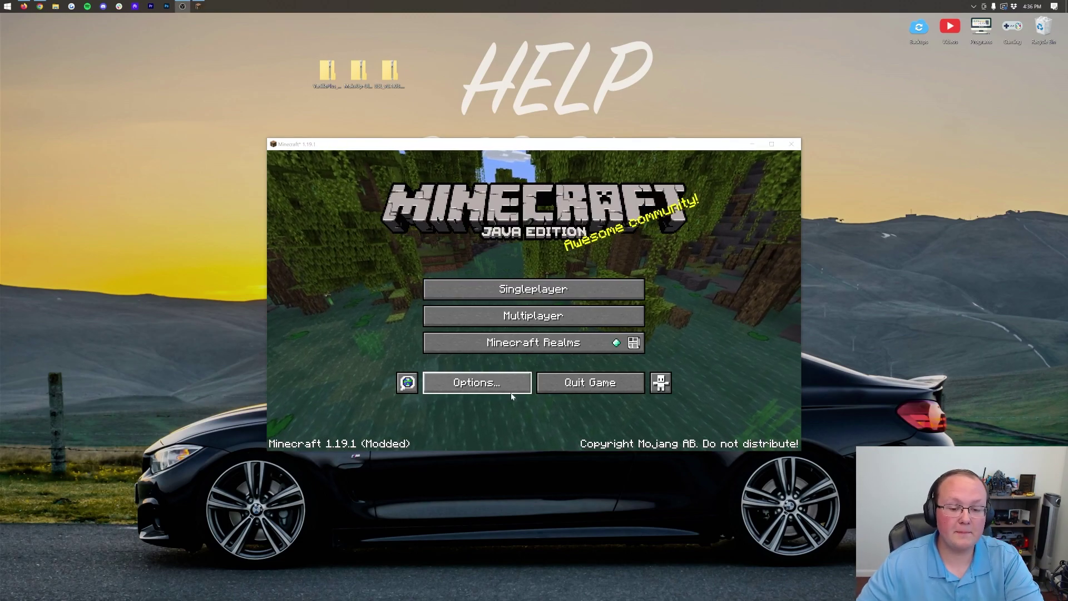
pyautogui.click(501, 385)
pyautogui.click(462, 287)
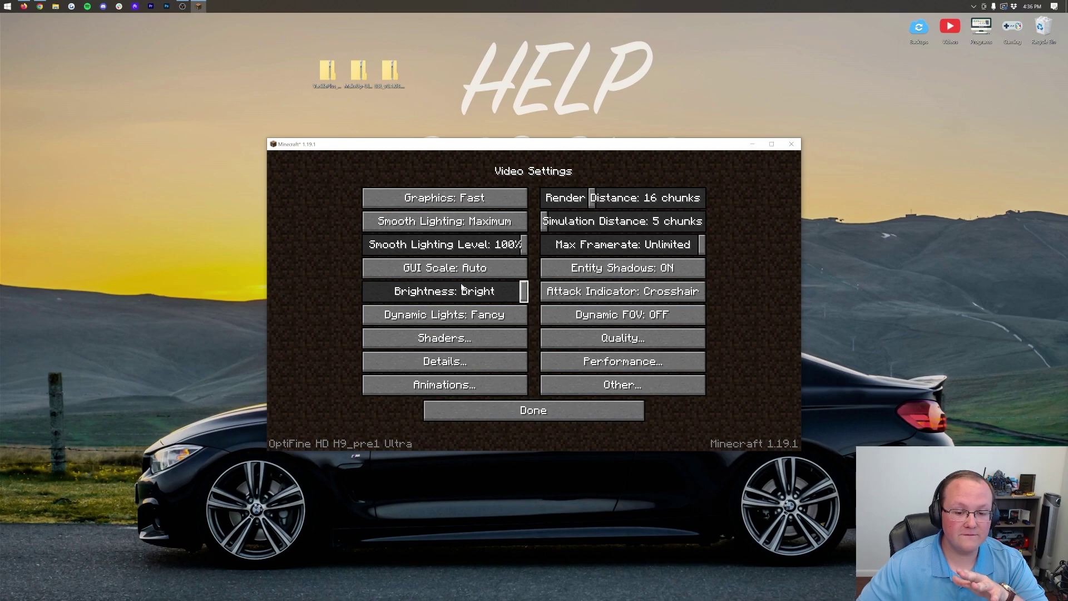
pyautogui.click(477, 340)
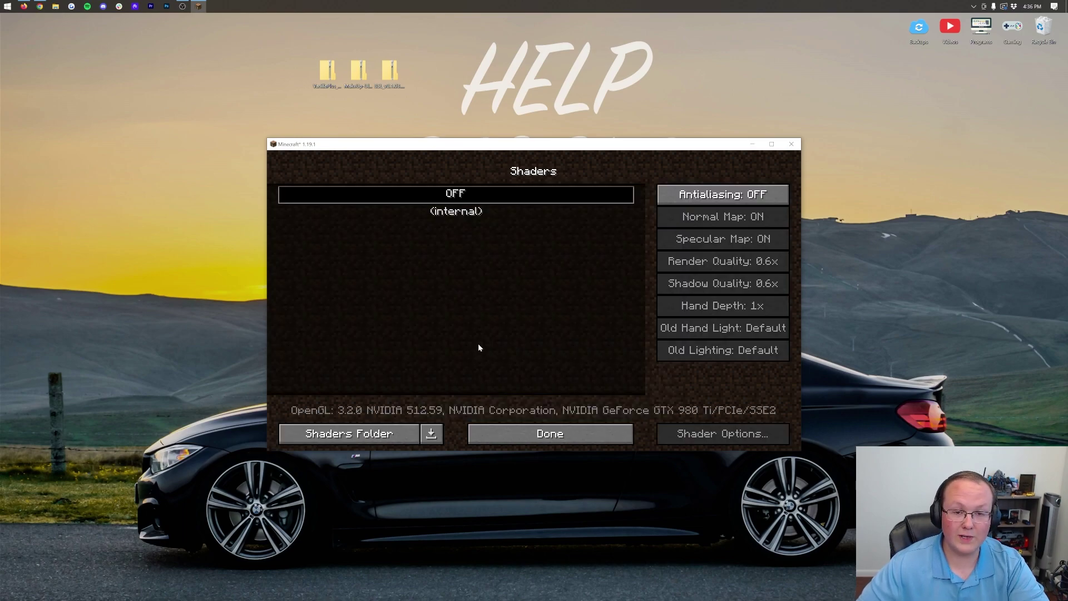
pyautogui.press('Escape')
pyautogui.press('Escape')
pyautogui.press('Escape')
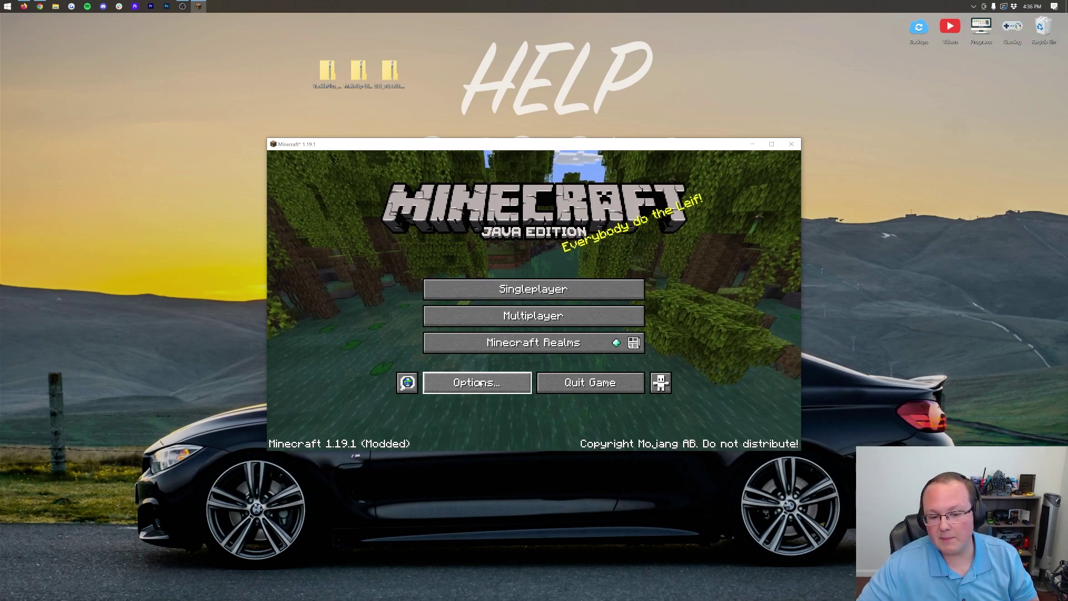
# Go to the Shaders screen in the game's video settings and open the shaderpacks folder from it.
pyautogui.click(477, 382)
pyautogui.click(445, 285)
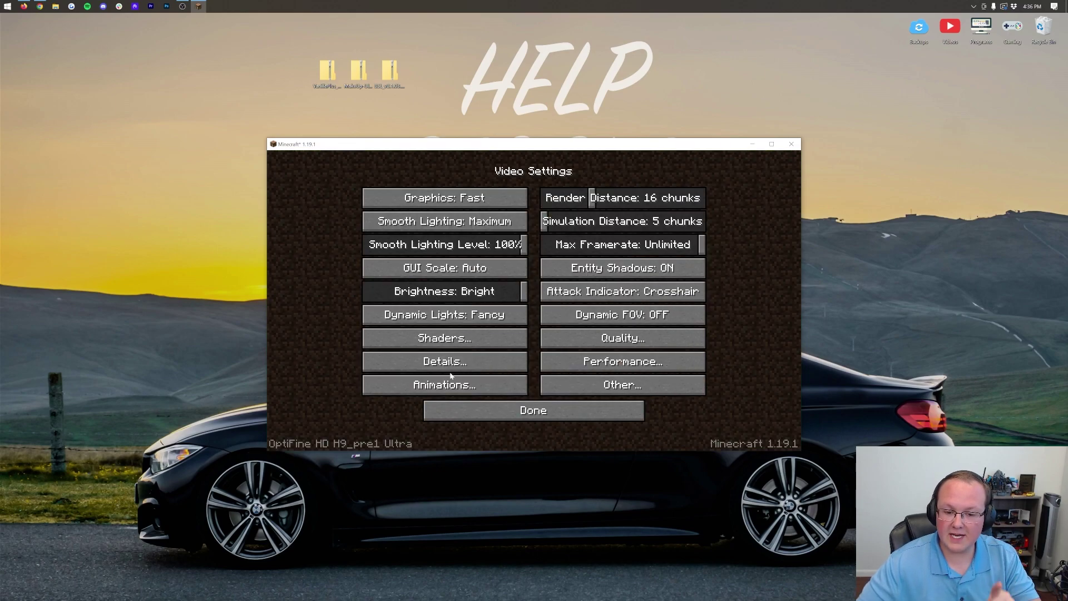
pyautogui.click(444, 338)
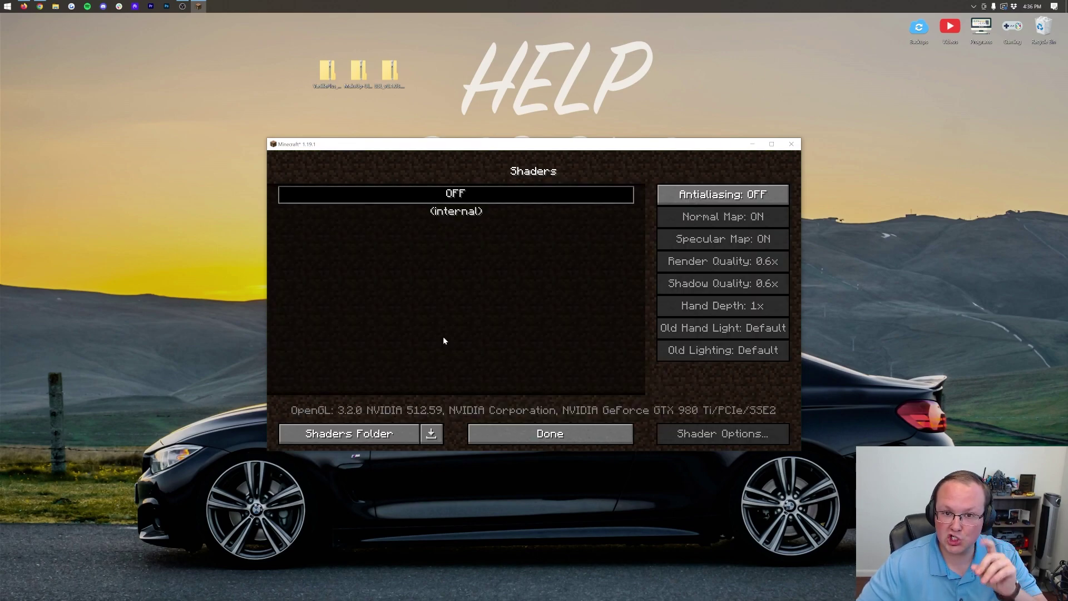
pyautogui.click(351, 440)
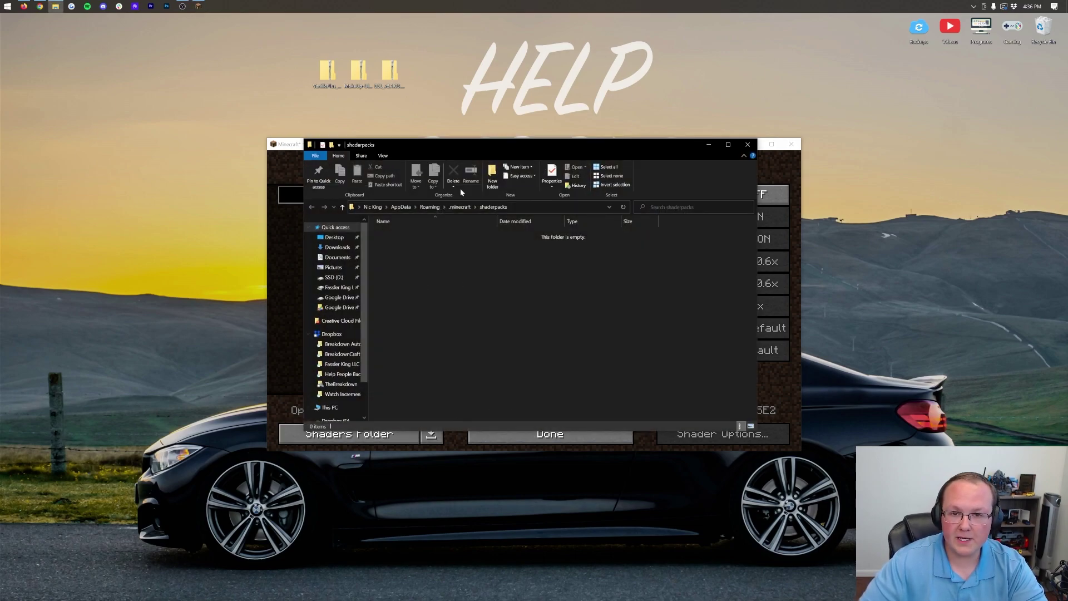
# Move the three shader pack zips from the desktop into the shaderpacks folder and select BSL_v8.1.03.zip as the active shader.
pyautogui.moveTo(415, 56); pyautogui.dragTo(543, 276)
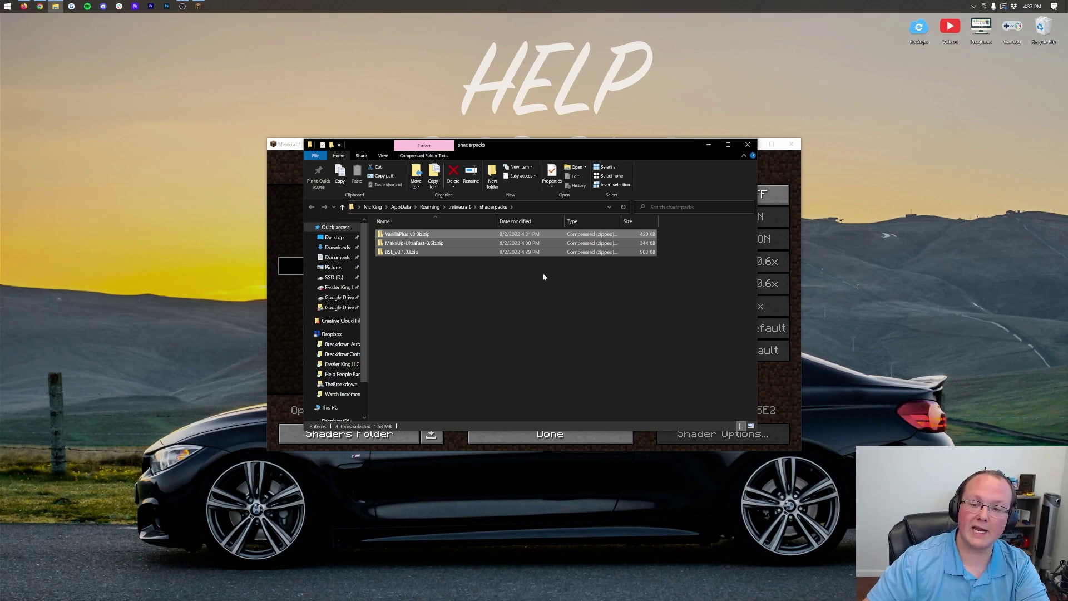
pyautogui.click(748, 144)
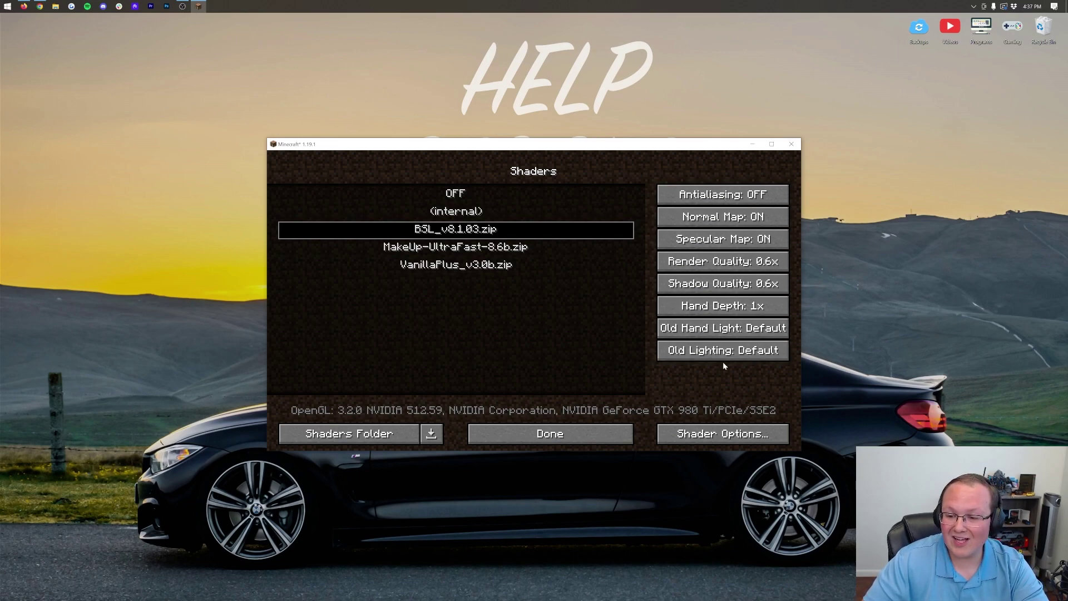
pyautogui.moveTo(718, 202)
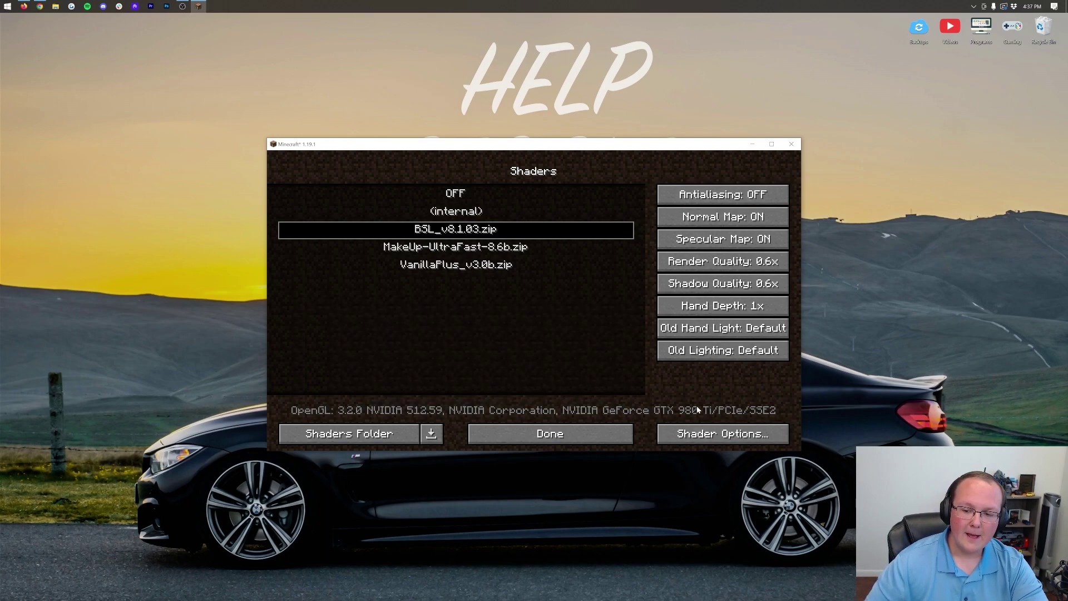
# Cycle through the BSL shader's profiles, leave the profile on High, and close the shader options.
pyautogui.click(710, 437)
pyautogui.click(435, 218)
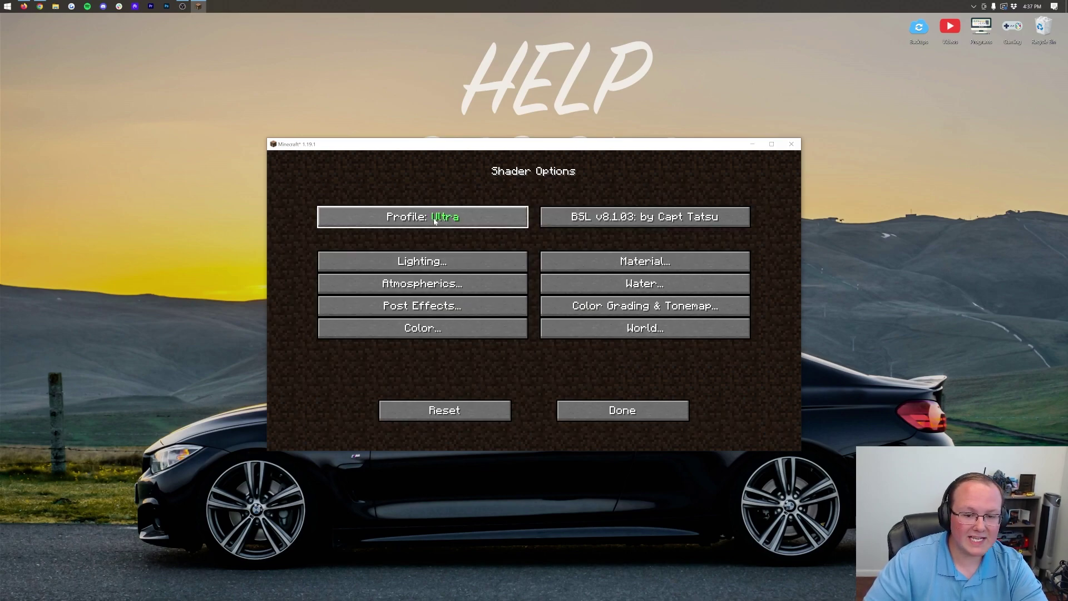
pyautogui.click(435, 219)
pyautogui.click(435, 218)
pyautogui.click(435, 219)
pyautogui.click(435, 220)
pyautogui.click(435, 219)
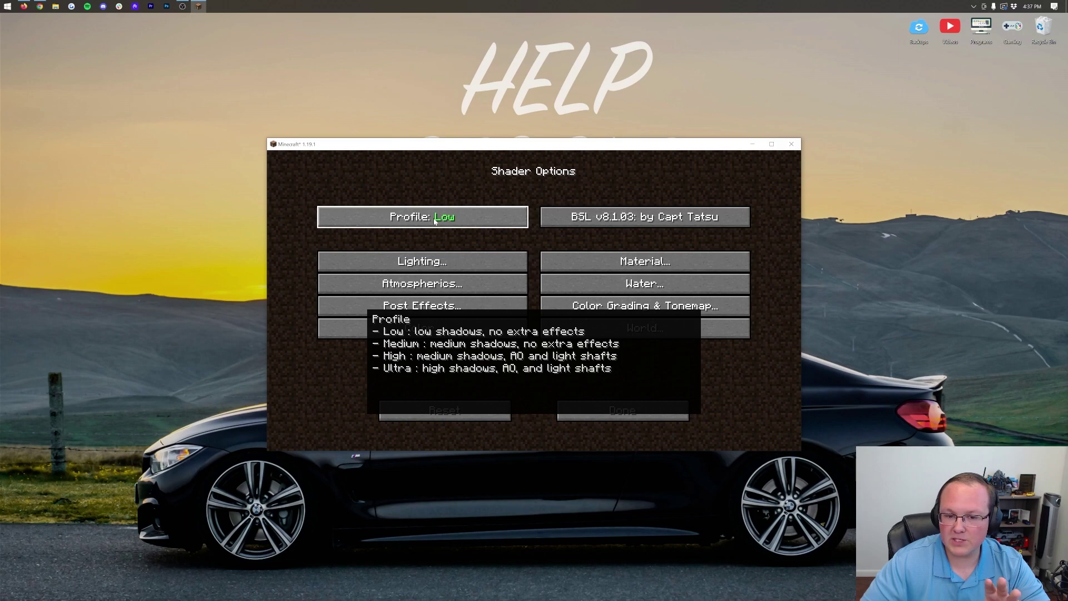
pyautogui.click(435, 219)
pyautogui.click(435, 220)
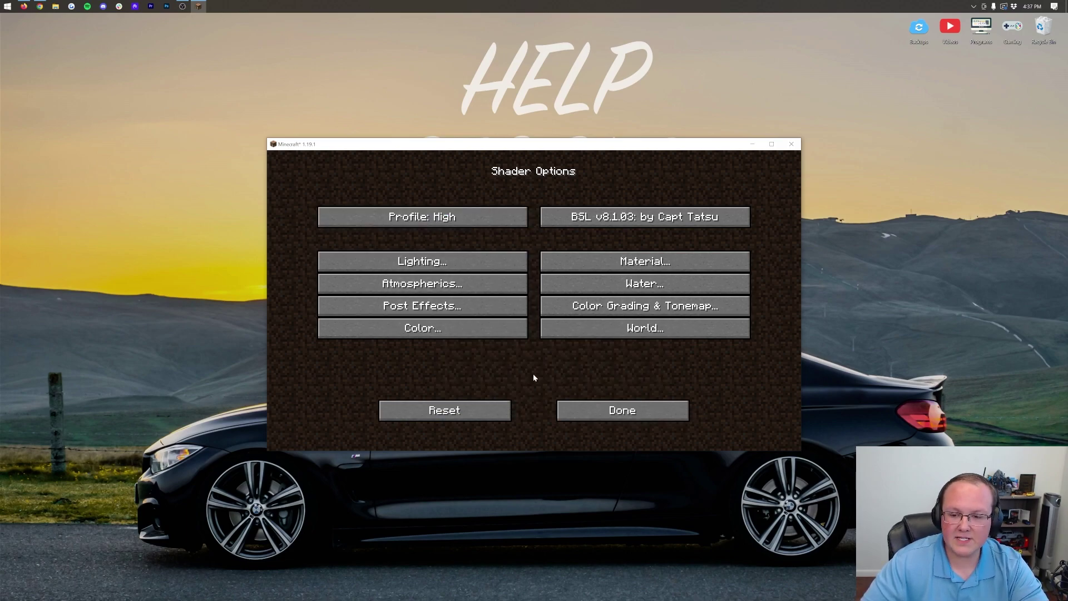
pyautogui.click(575, 409)
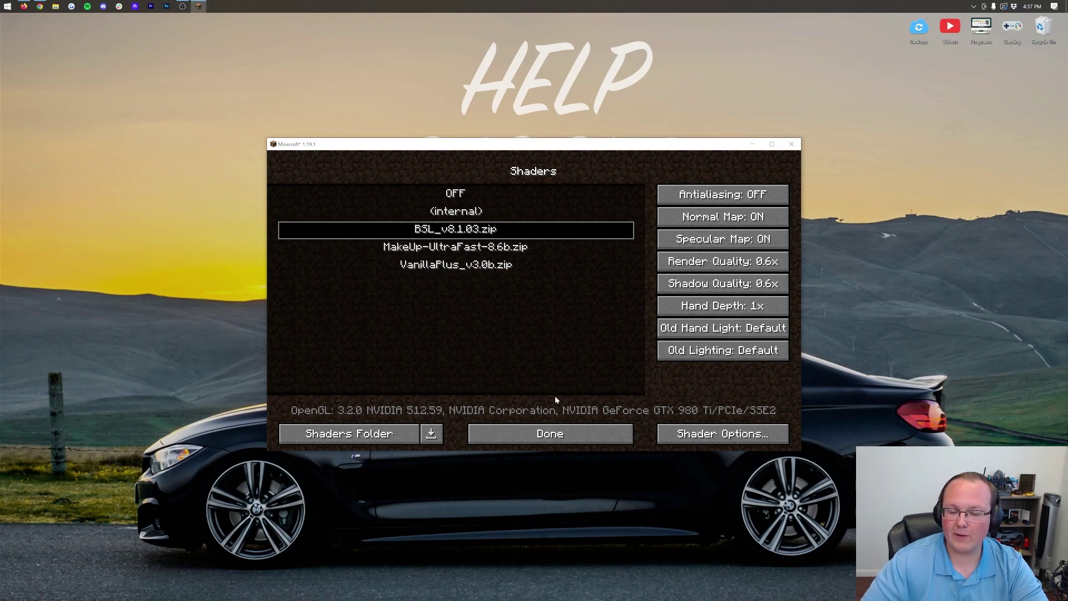
# Leave the settings screens and load the first singleplayer world.
pyautogui.click(576, 427)
pyautogui.click(573, 410)
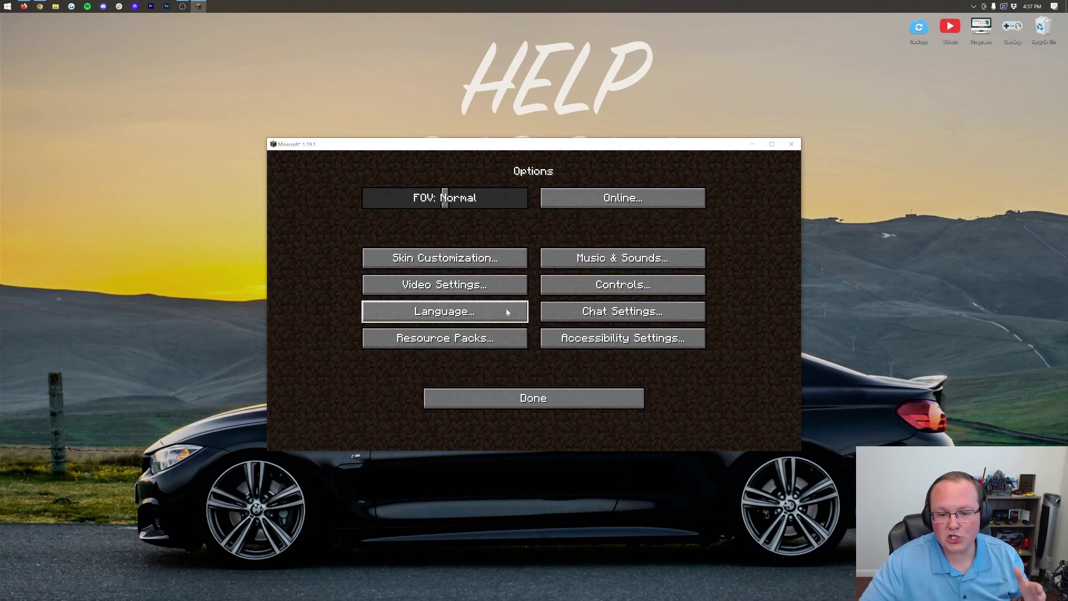
pyautogui.click(525, 398)
pyautogui.click(532, 289)
pyautogui.doubleClick(504, 236)
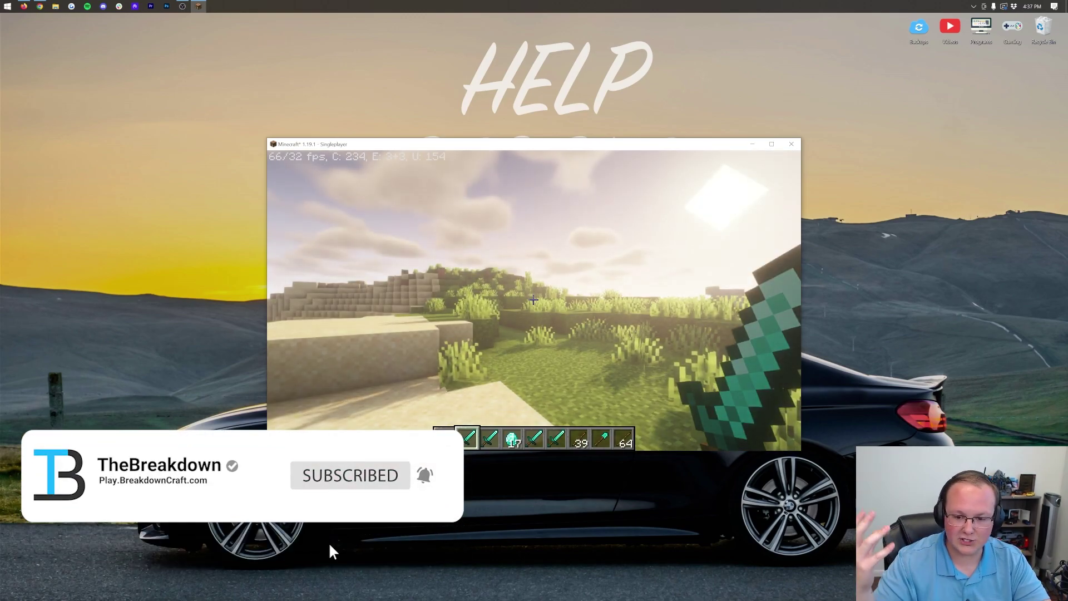
# Set the world's time to day with the command /time set day and walk forward in the daylight.
pyautogui.moveTo(533, 300)
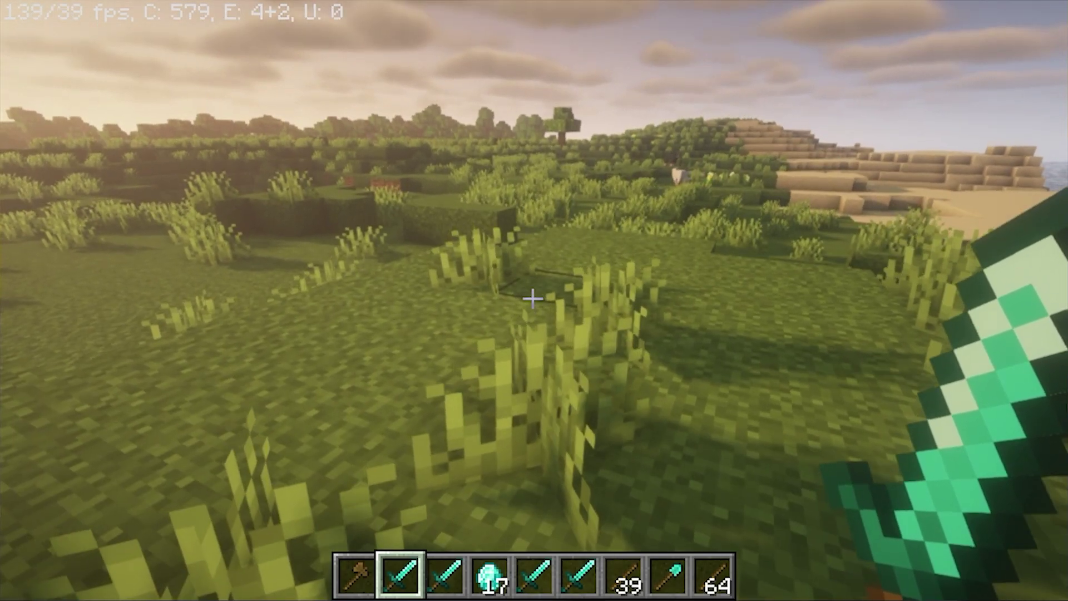
pyautogui.press('/')
pyautogui.write('time set day')
pyautogui.press('Return')
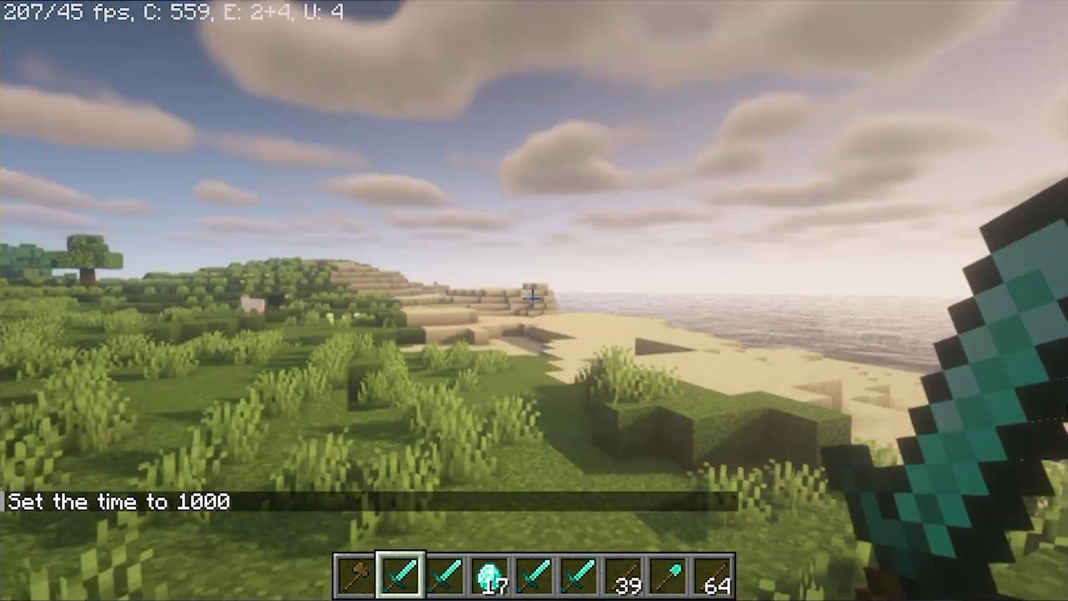
pyautogui.press('w')
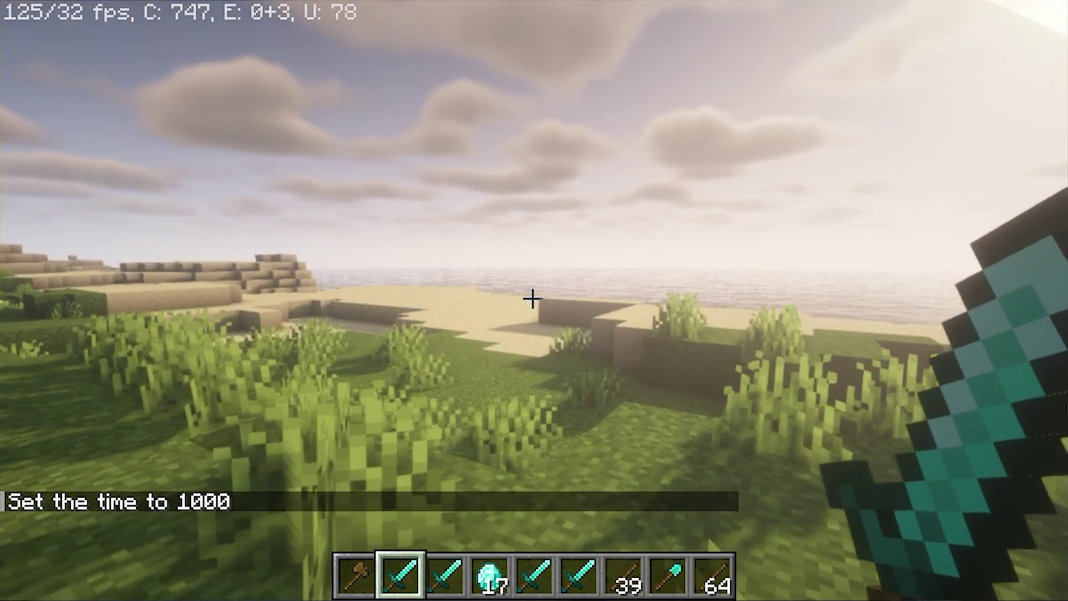
# Return to the Shaders screen from the paused game and select MakeUp-UltraFast-8.6b.zip as the active shader.
pyautogui.press('Escape')
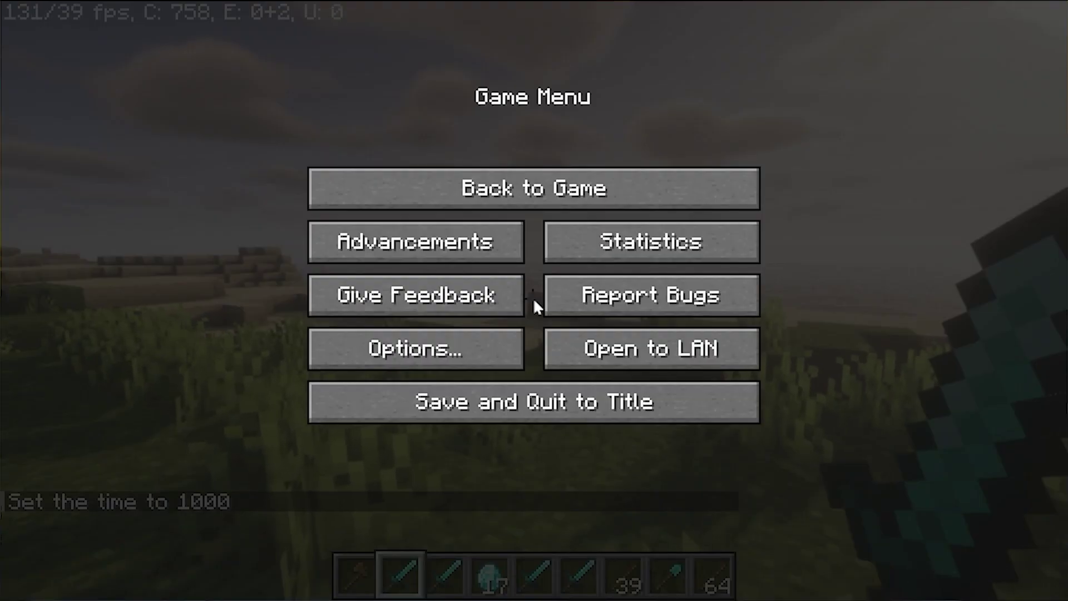
pyautogui.click(473, 344)
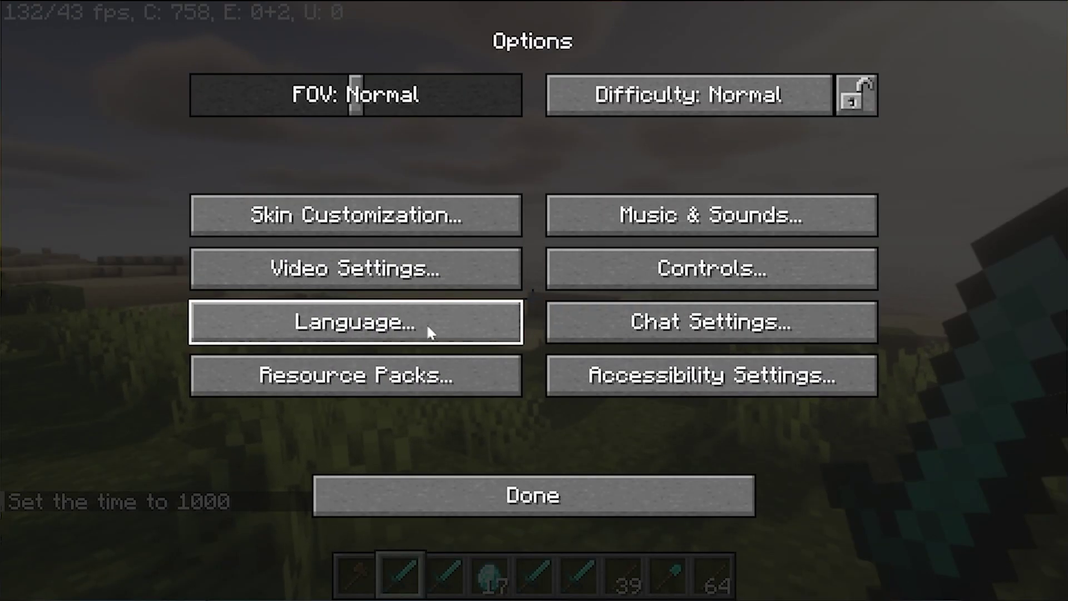
pyautogui.click(395, 281)
pyautogui.click(356, 375)
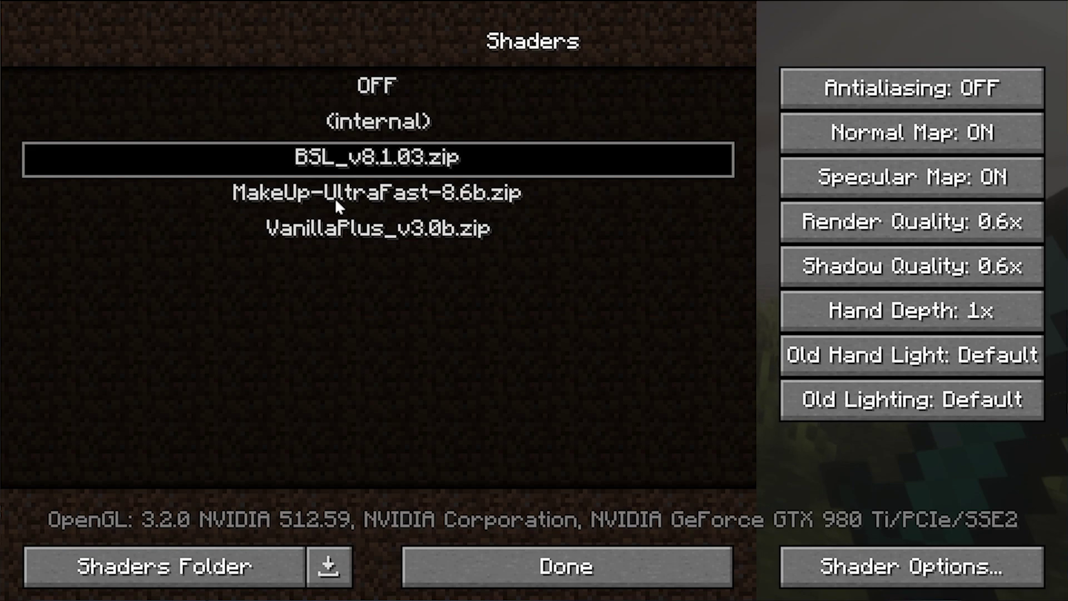
pyautogui.click(377, 192)
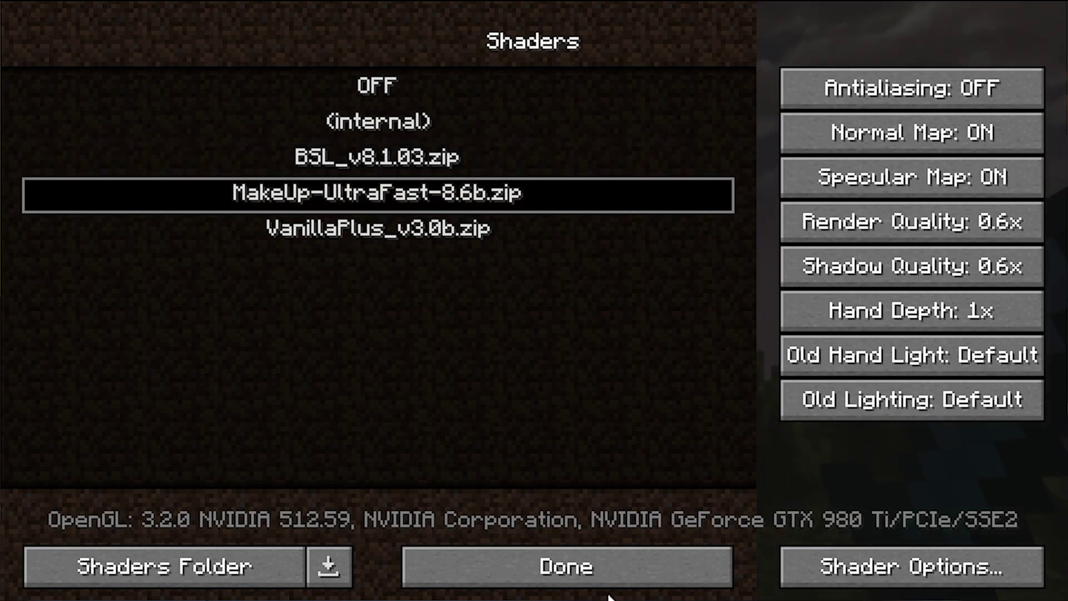
# Cycle through the MakeUp shader's profiles, leave the profile on Medium, and close the shader options.
pyautogui.click(884, 584)
pyautogui.click(286, 80)
pyautogui.click(286, 80)
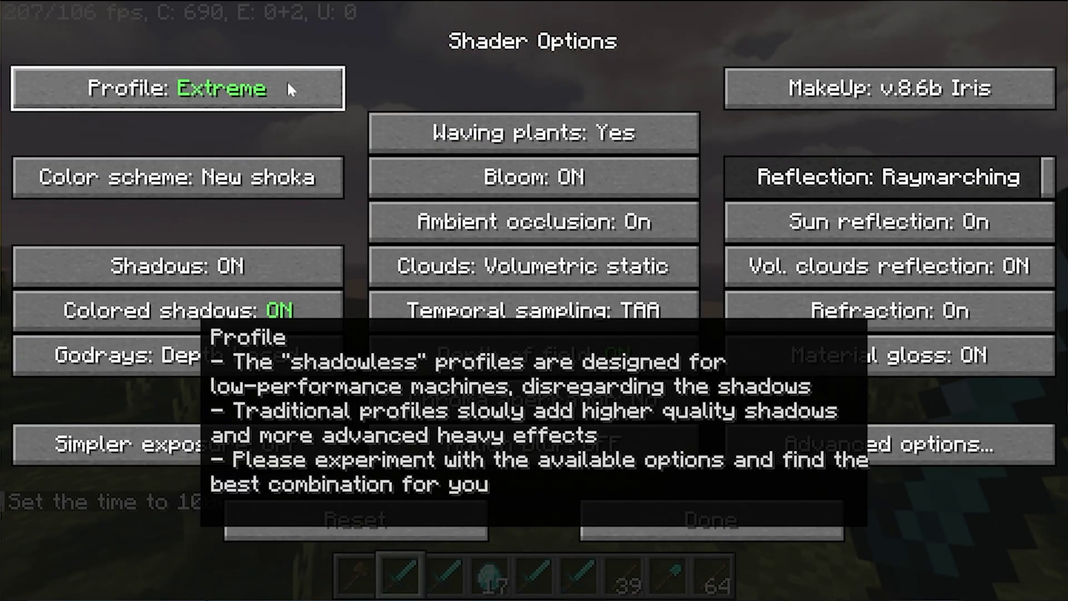
pyautogui.click(286, 81)
pyautogui.click(286, 80)
pyautogui.click(287, 84)
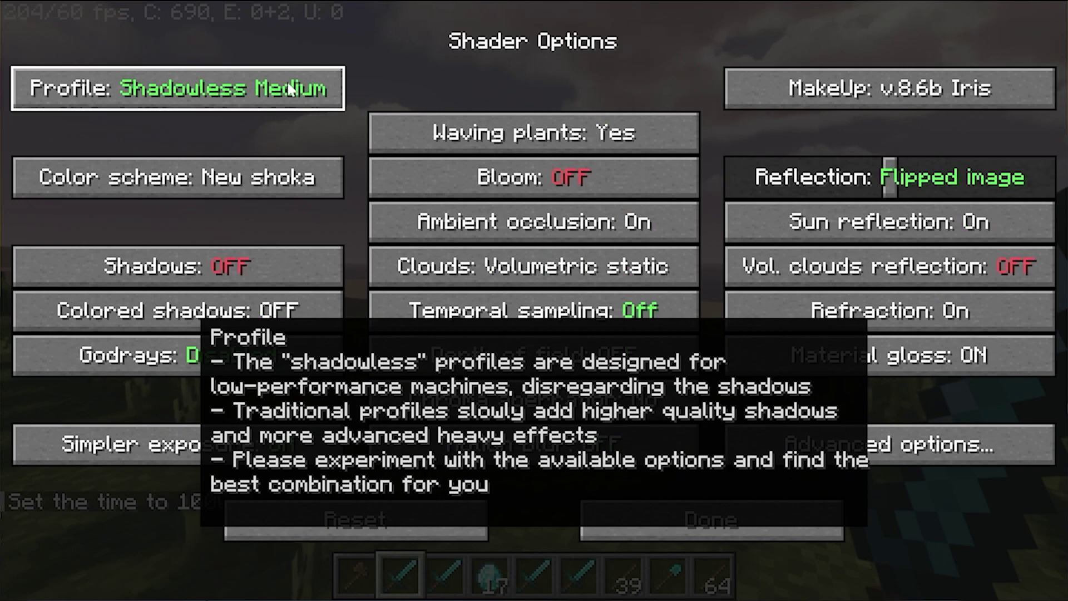
pyautogui.click(288, 84)
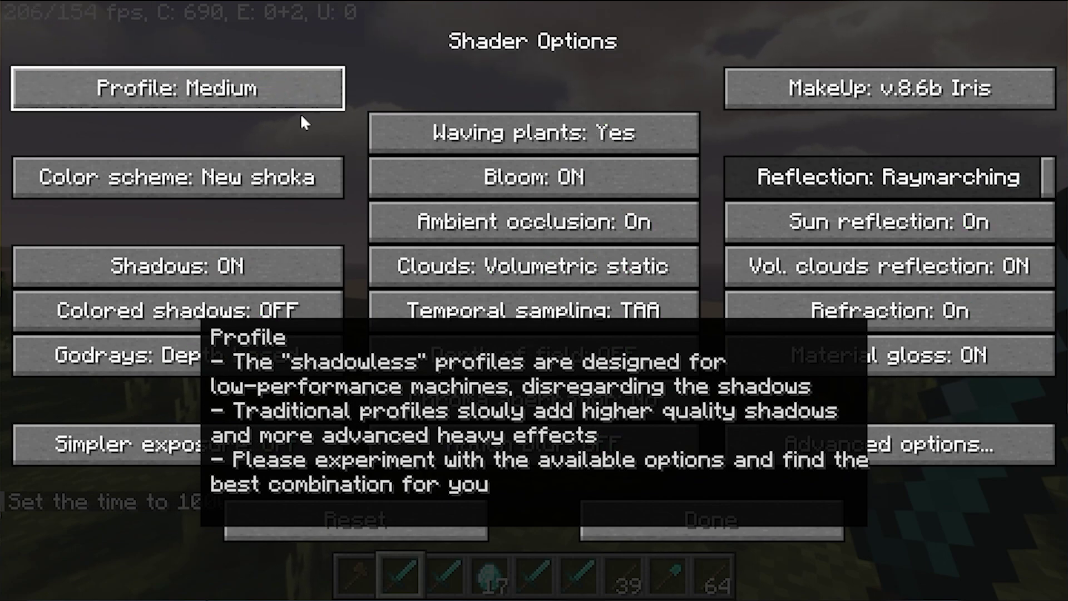
pyautogui.click(655, 515)
# Return to the world and walk across the grassland to examine how the MakeUp shader looks.
pyautogui.click(691, 562)
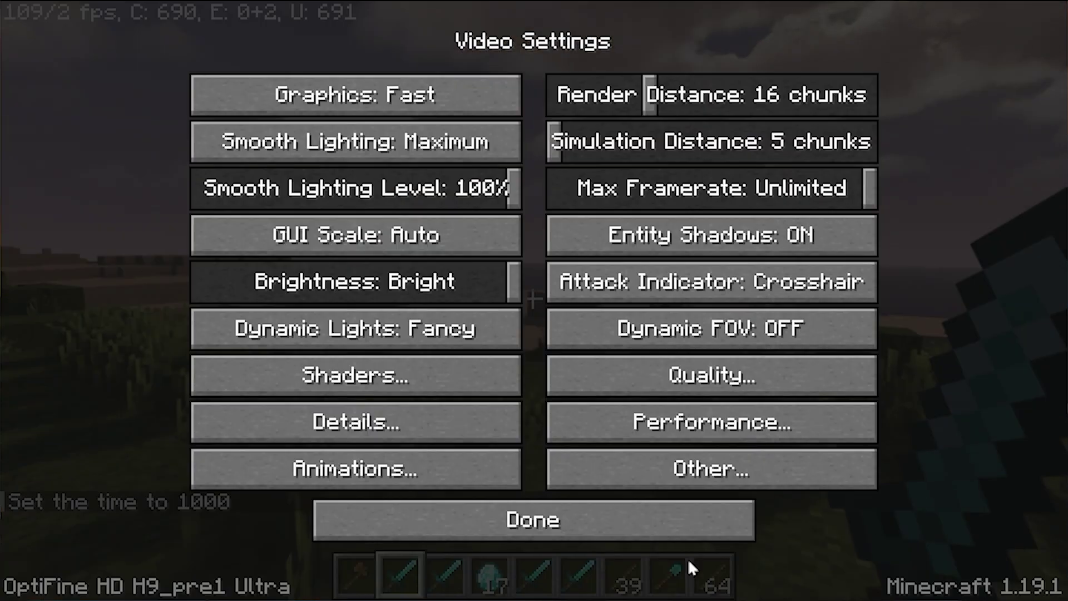
pyautogui.press('Escape')
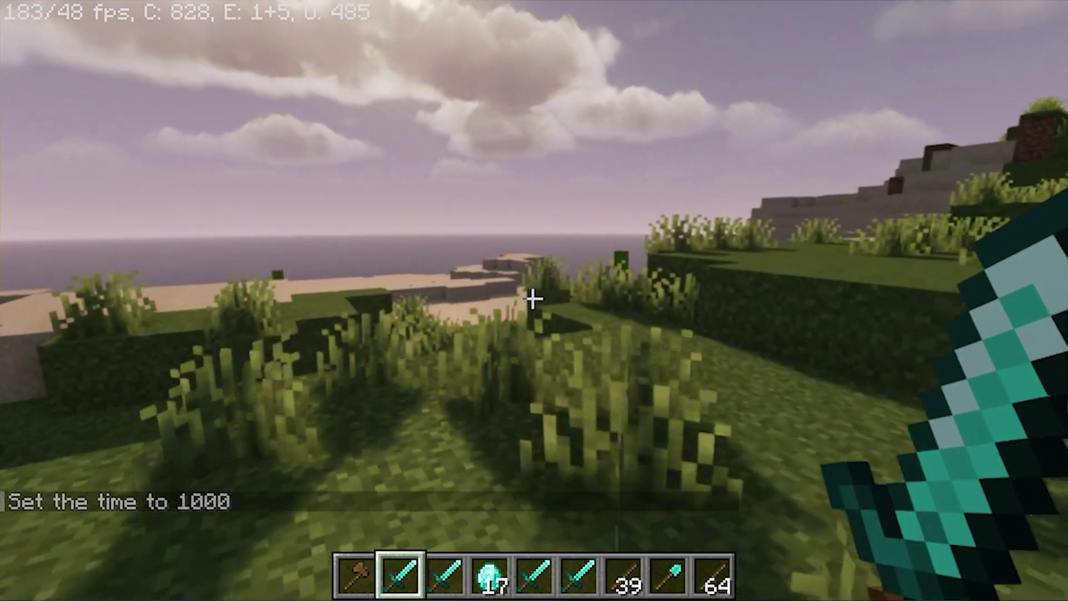
pyautogui.press('w')
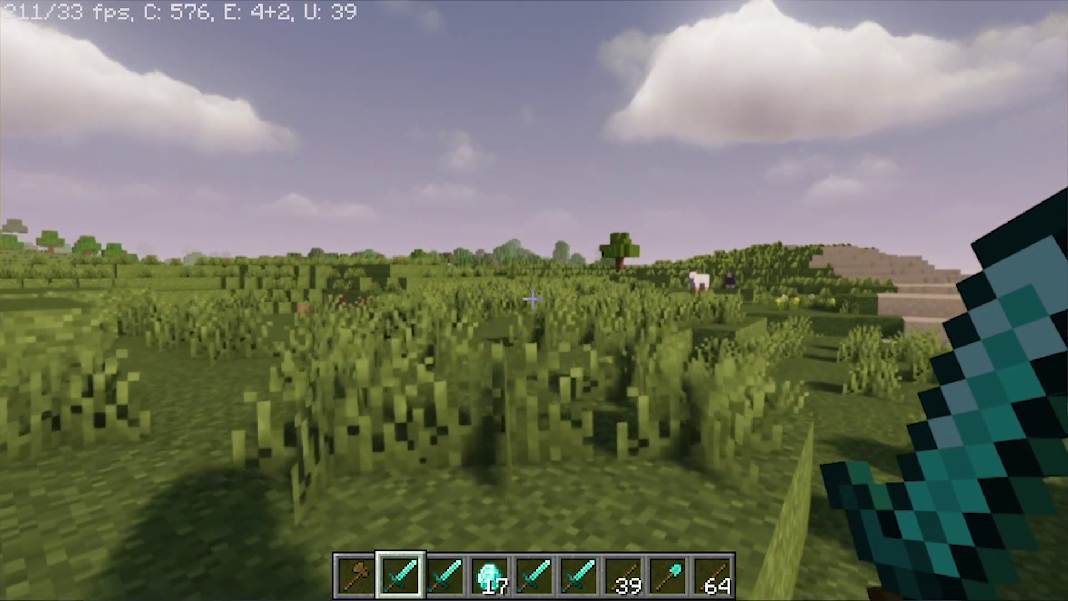
pyautogui.press('w')
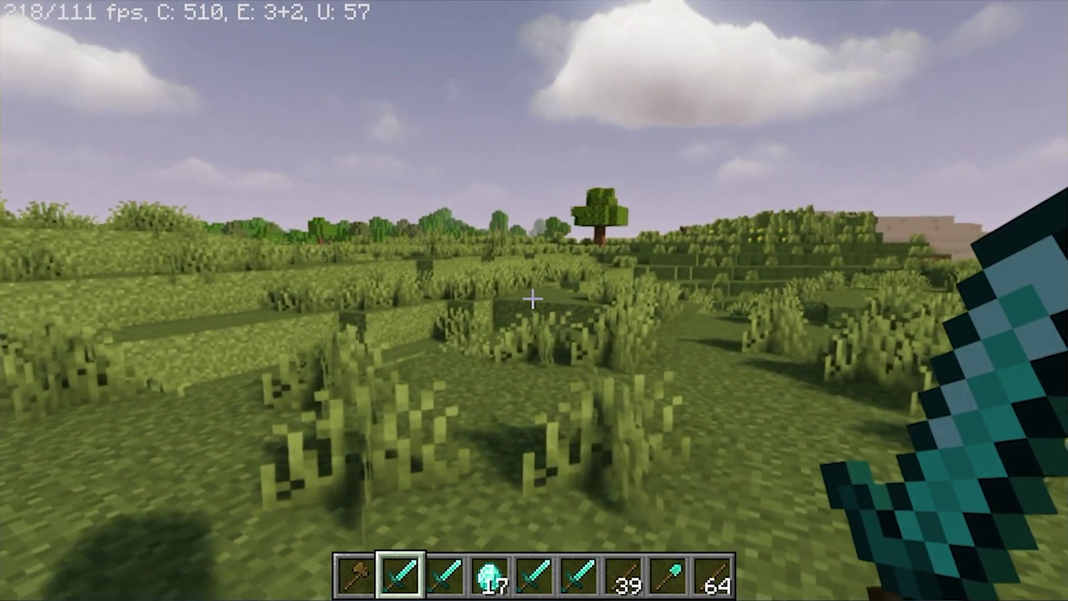
# Open the Shaders screen again from the paused game and select VanillaPlus_v3.0b.zip as the active shader.
pyautogui.press('Escape')
pyautogui.click(511, 346)
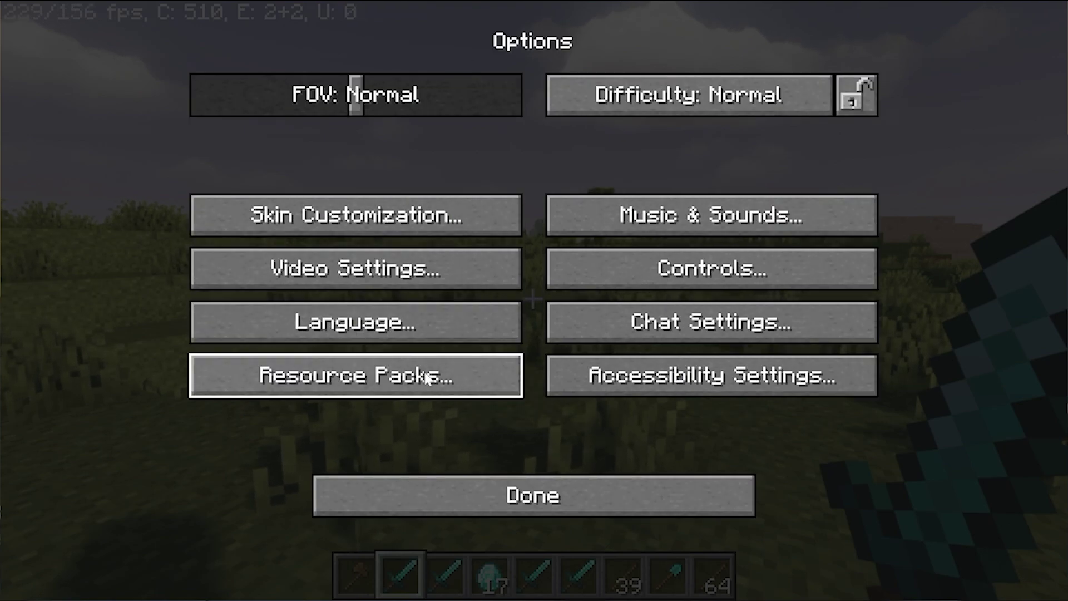
pyautogui.click(385, 285)
pyautogui.click(379, 396)
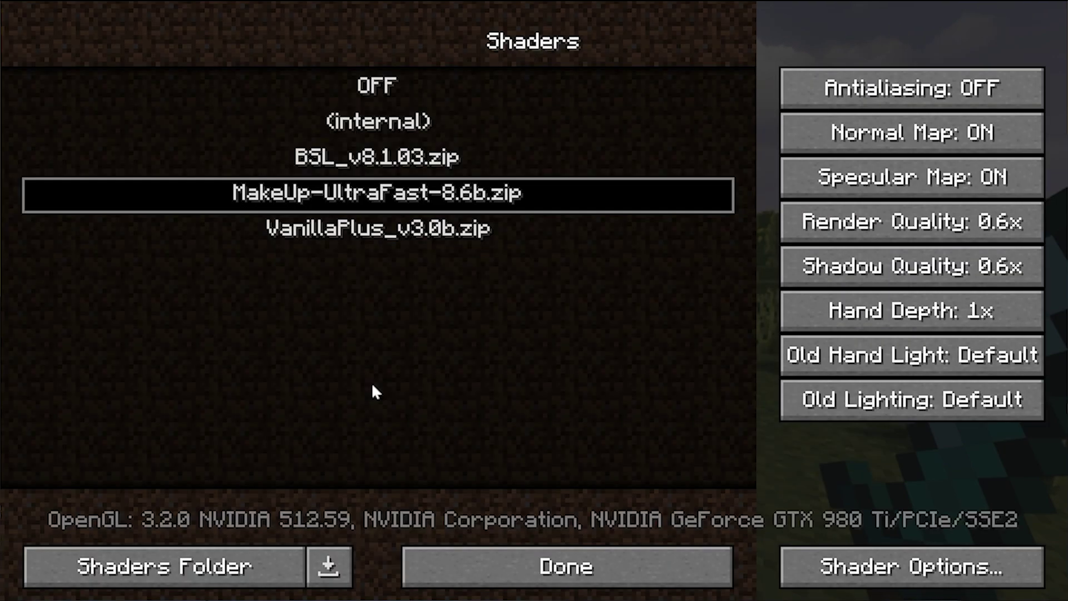
pyautogui.click(328, 244)
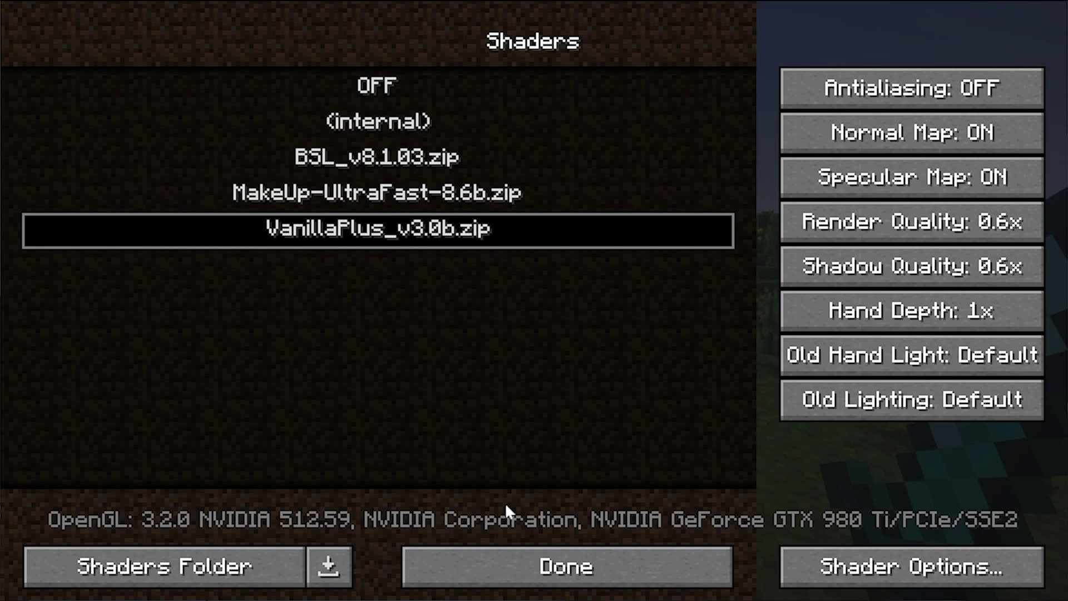
# Set the Vanilla Plus shader's profile to Fast and return to the world.
pyautogui.click(823, 568)
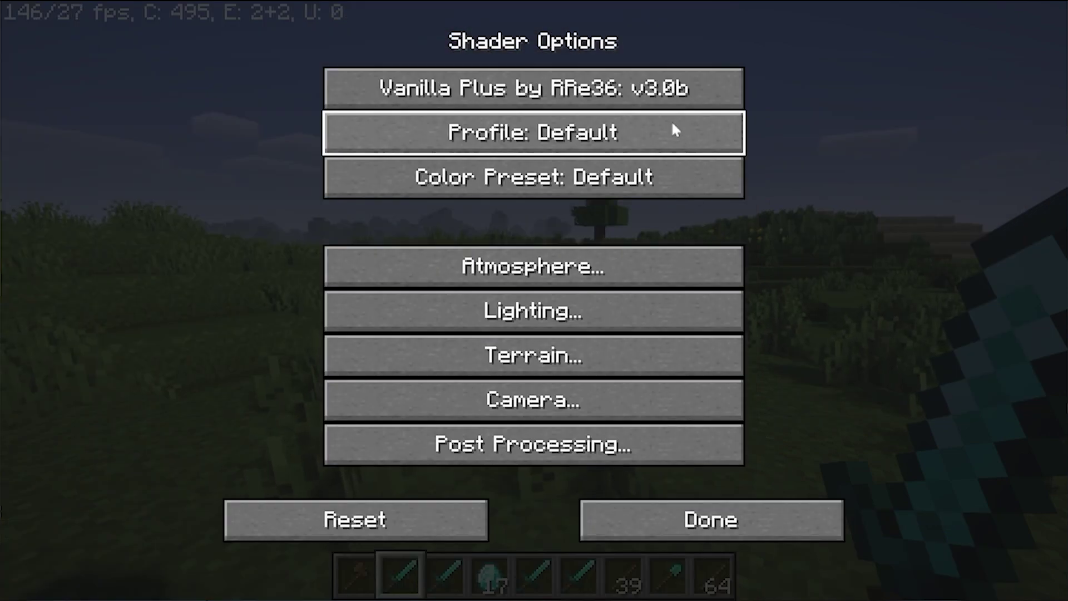
pyautogui.click(634, 131)
pyautogui.click(633, 132)
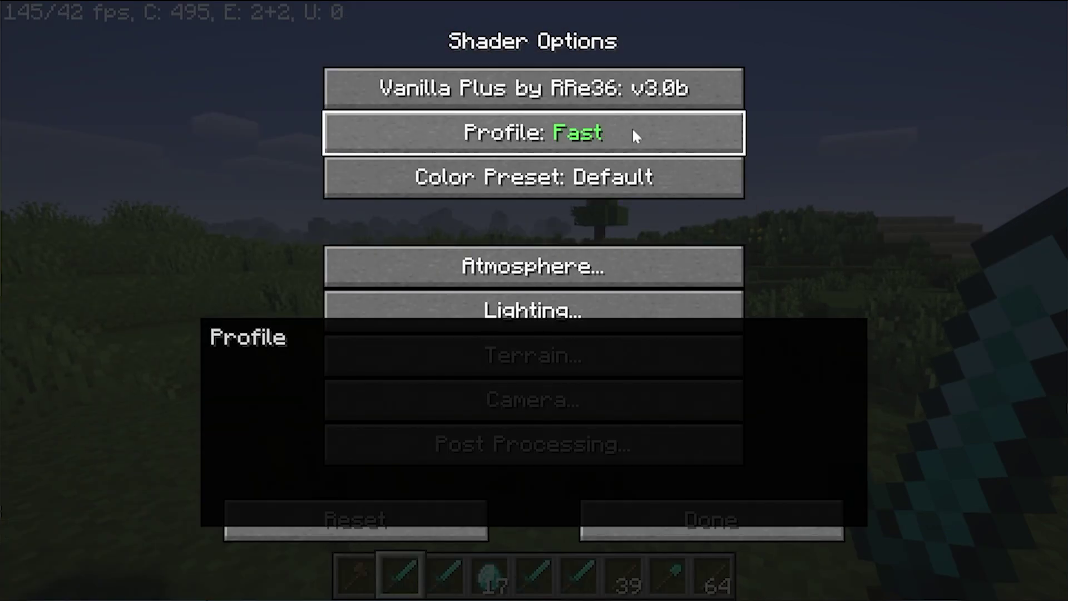
pyautogui.click(711, 522)
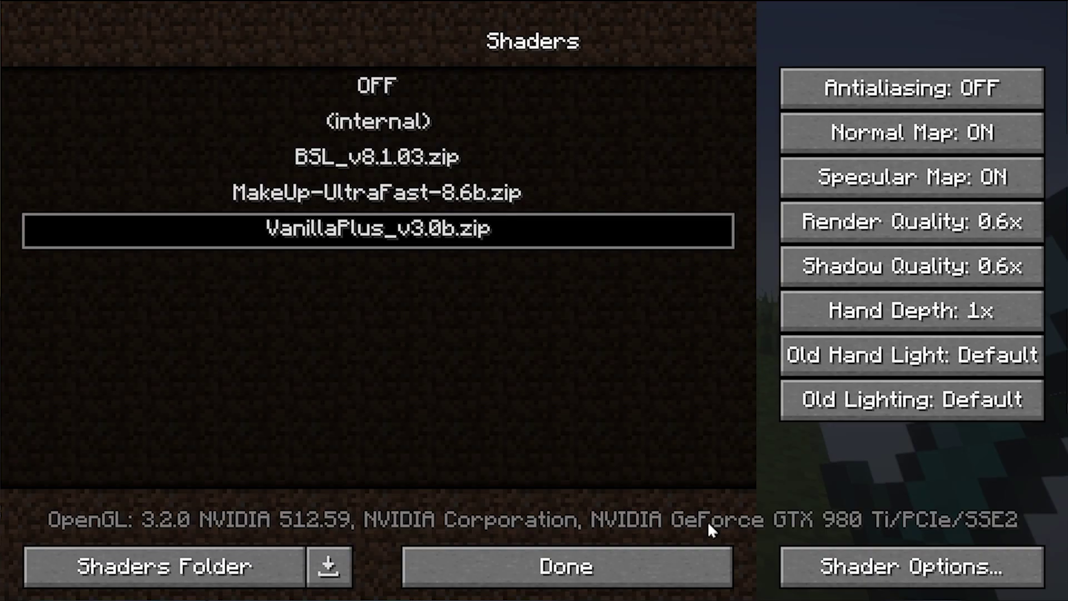
pyautogui.click(679, 565)
pyautogui.press('Escape')
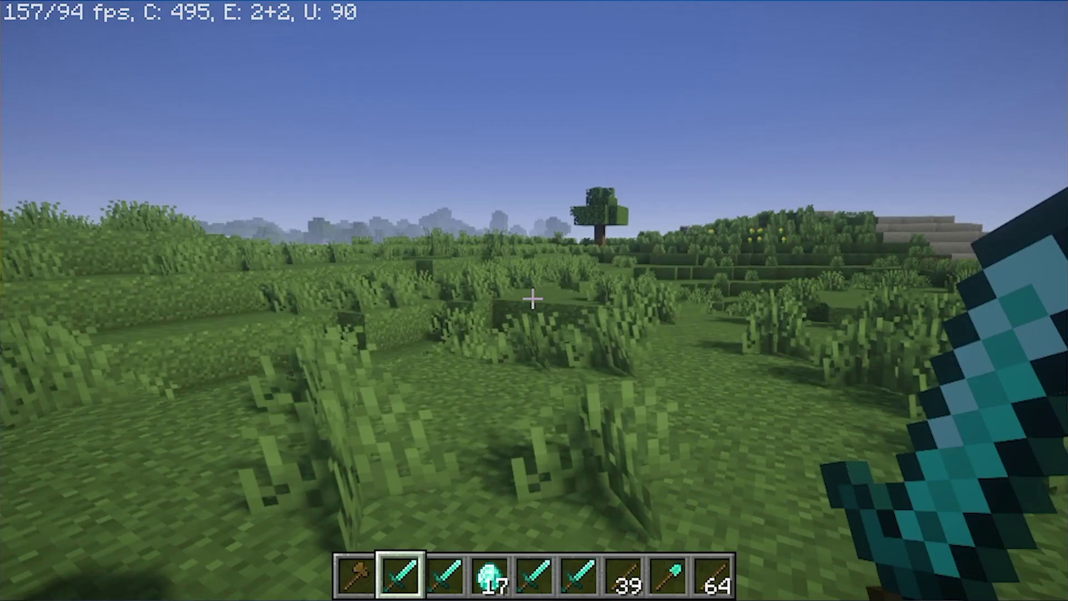
# Walk through the grassland to examine the Vanilla Plus shader's lighting, shadows and plants.
pyautogui.press('w')
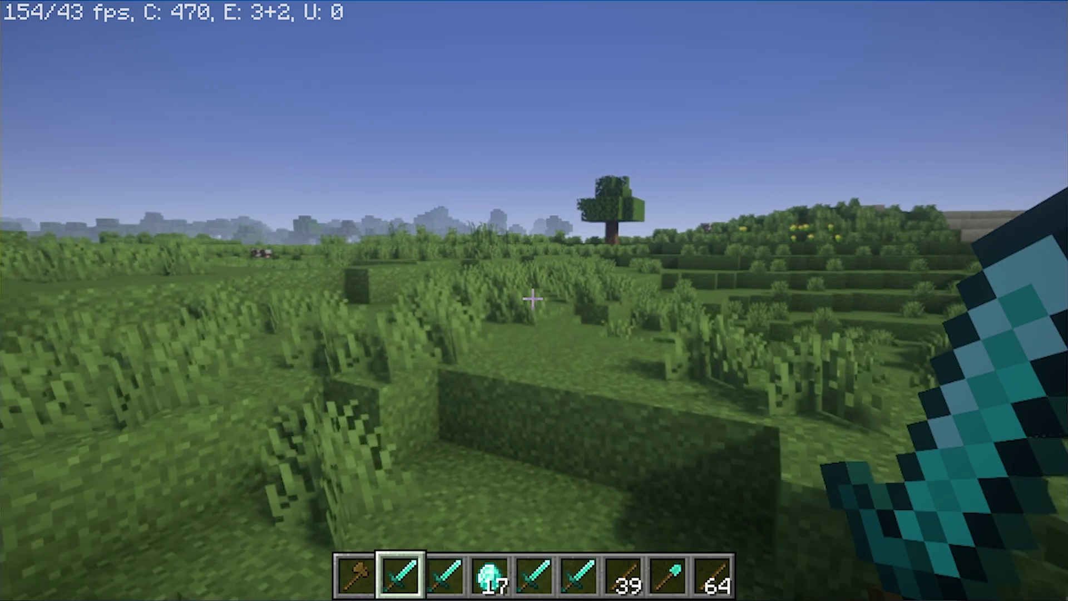
pyautogui.press('w')
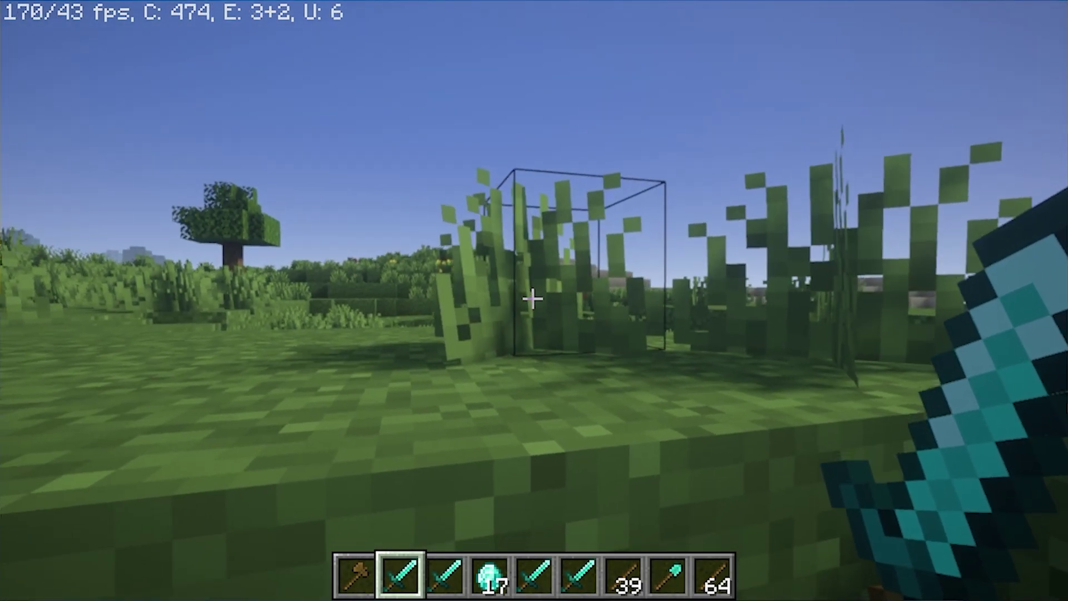
pyautogui.moveTo(533, 298)
pyautogui.press('w')
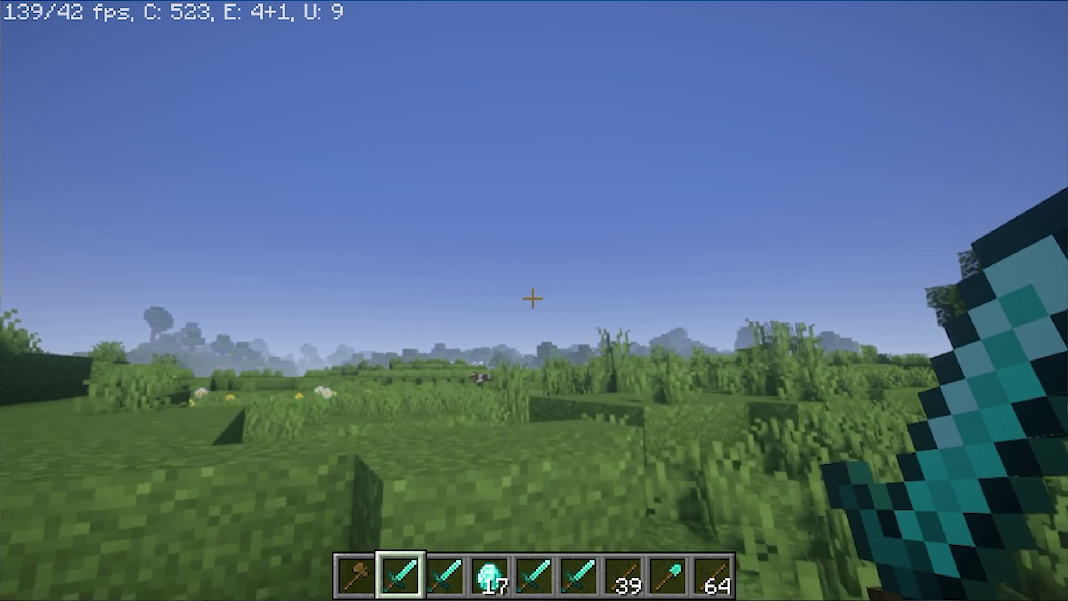
pyautogui.press('w')
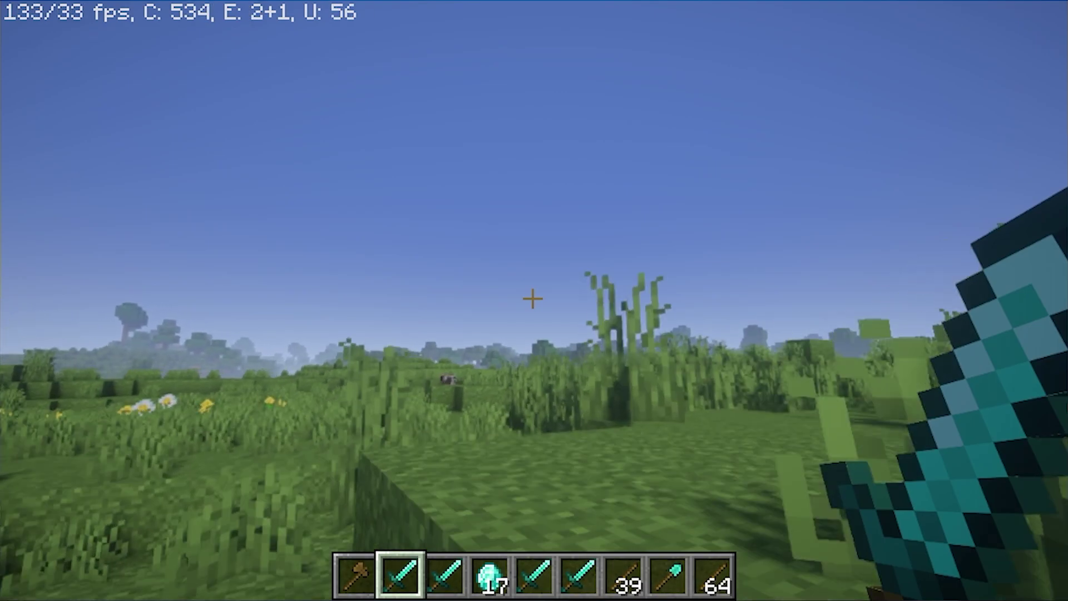
pyautogui.press('w')
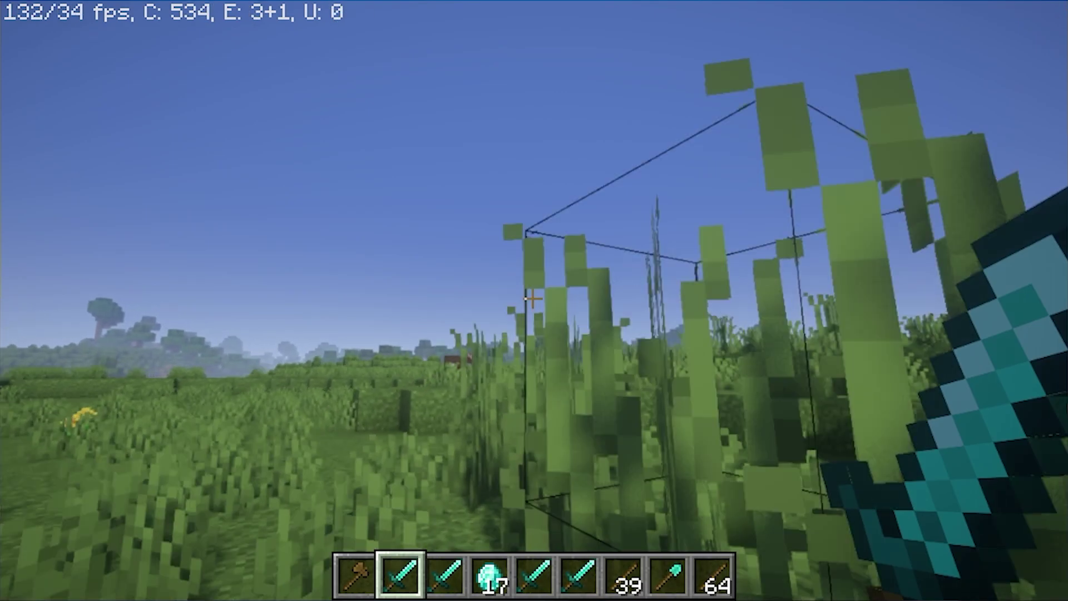
pyautogui.press('w')
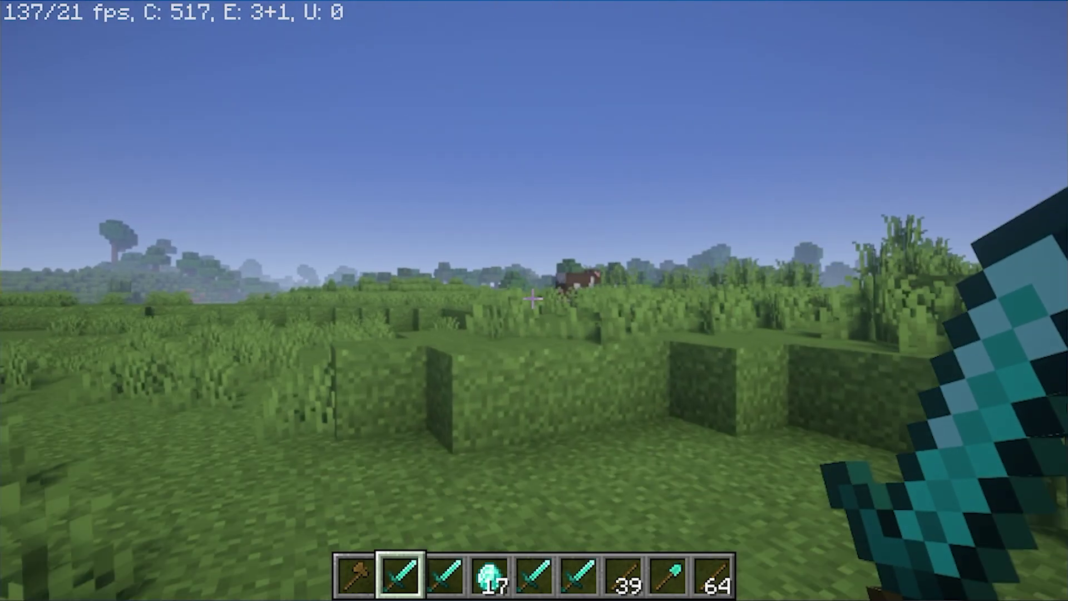
pyautogui.press('w')
pyautogui.press('w')
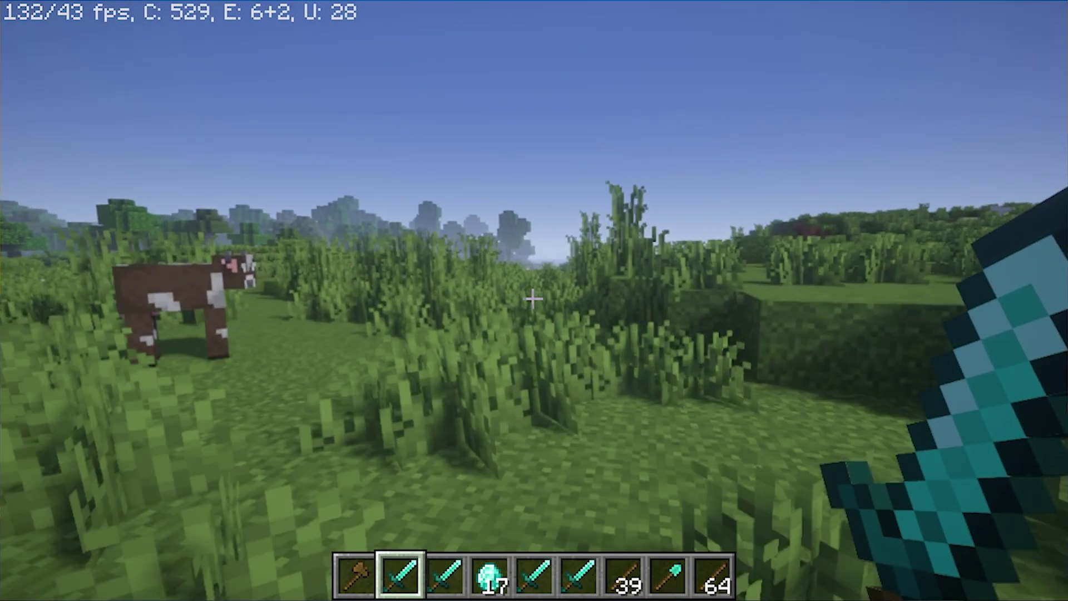
pyautogui.press('w')
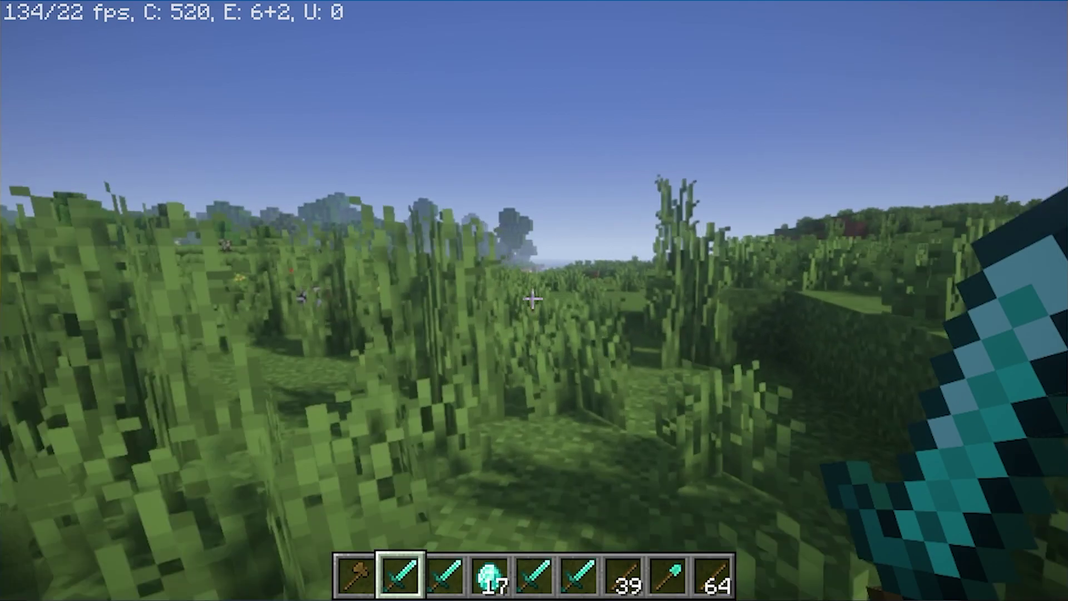
# Walk over to the lone tree and past it to examine how Vanilla Plus renders the leaves, sun and distant landscape.
pyautogui.press('w')
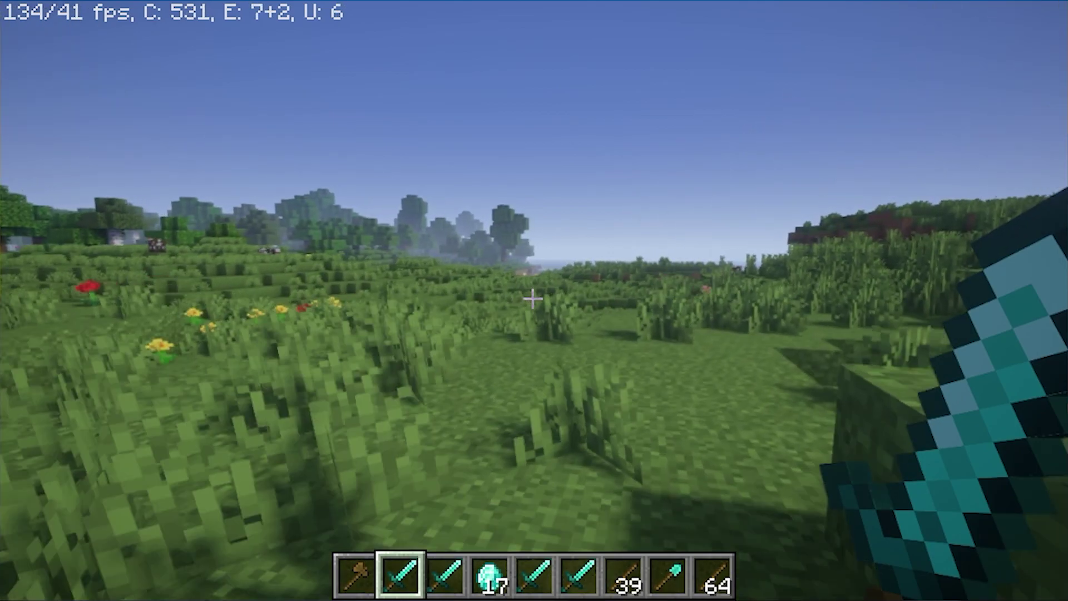
pyautogui.press('w')
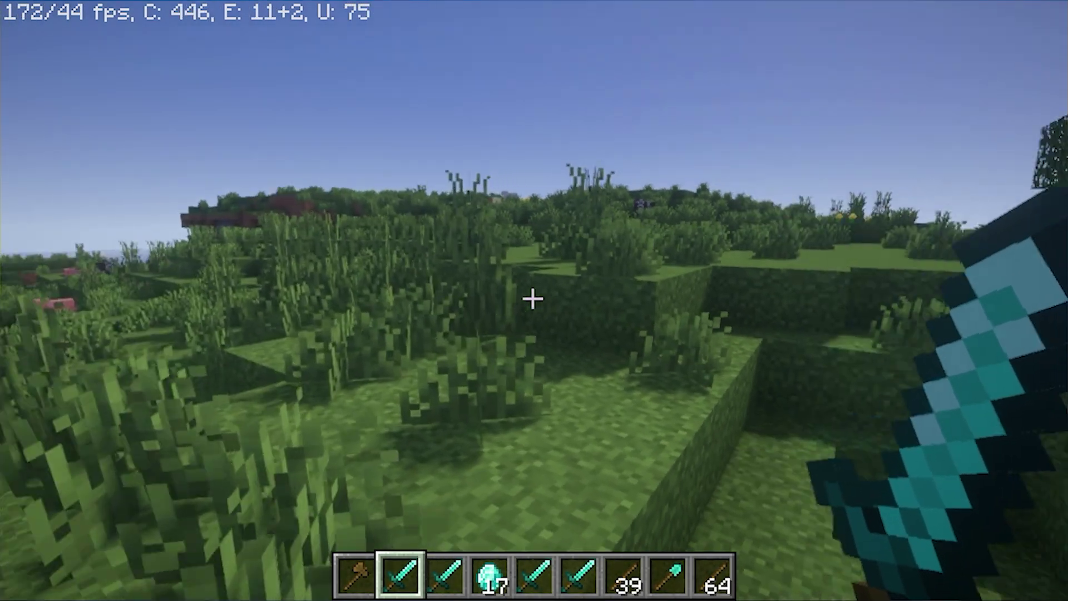
pyautogui.press('w')
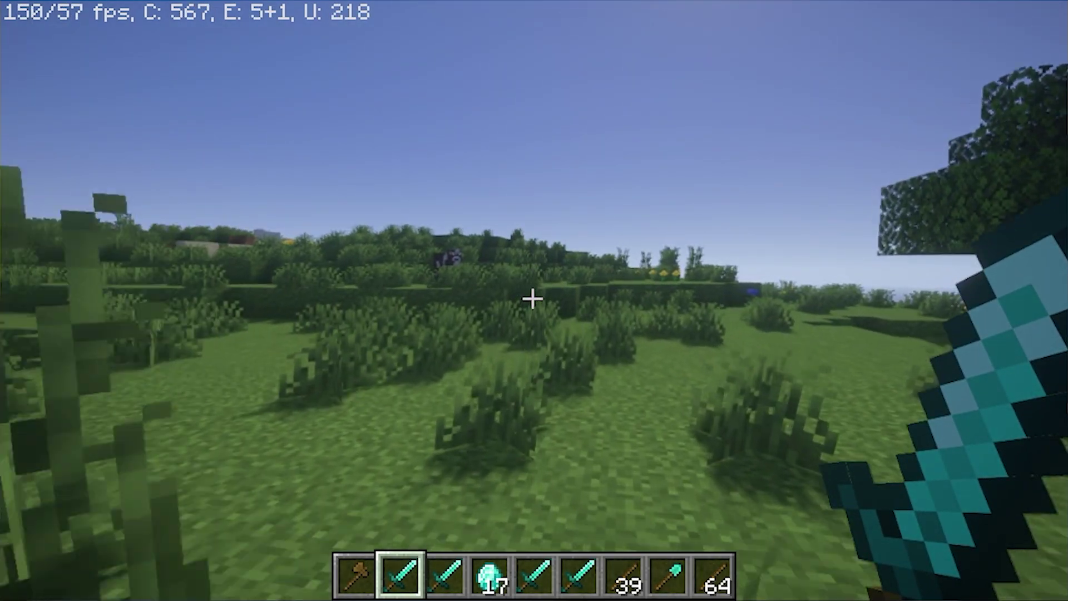
pyautogui.press('w')
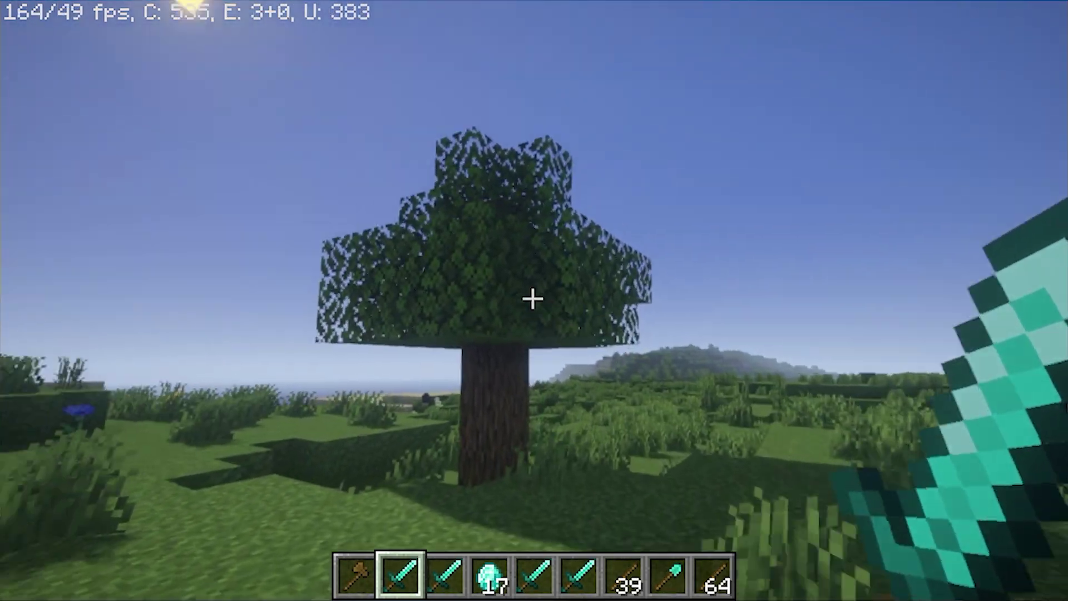
pyautogui.press('w')
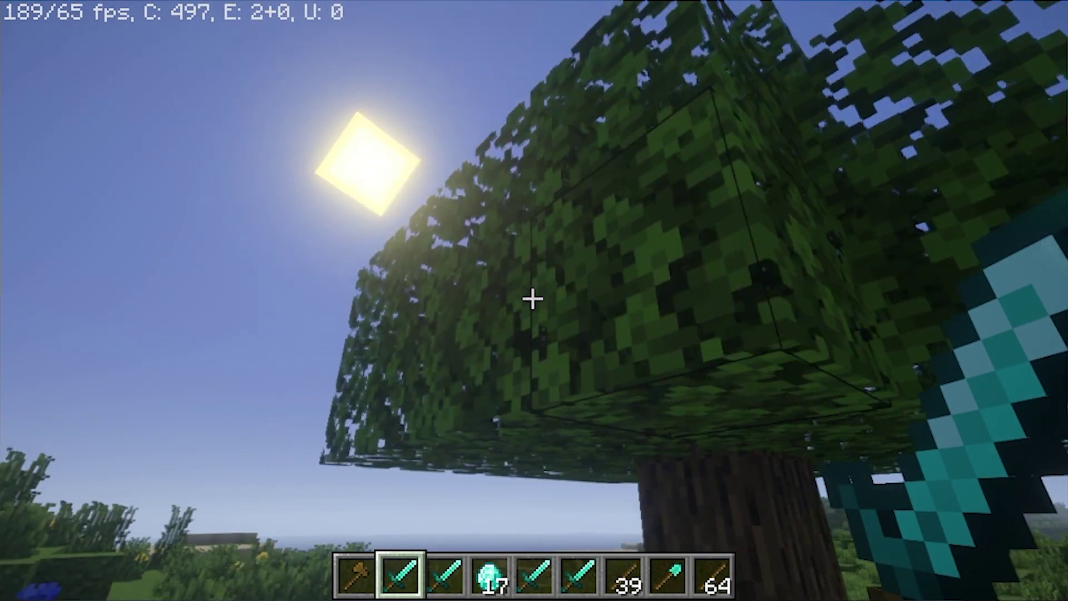
pyautogui.press('w')
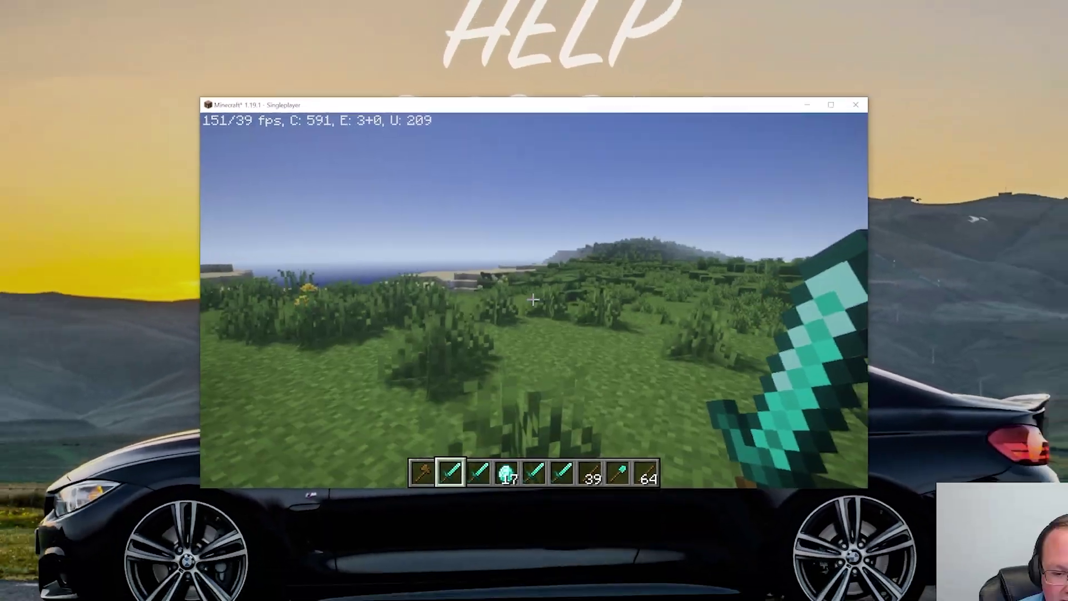